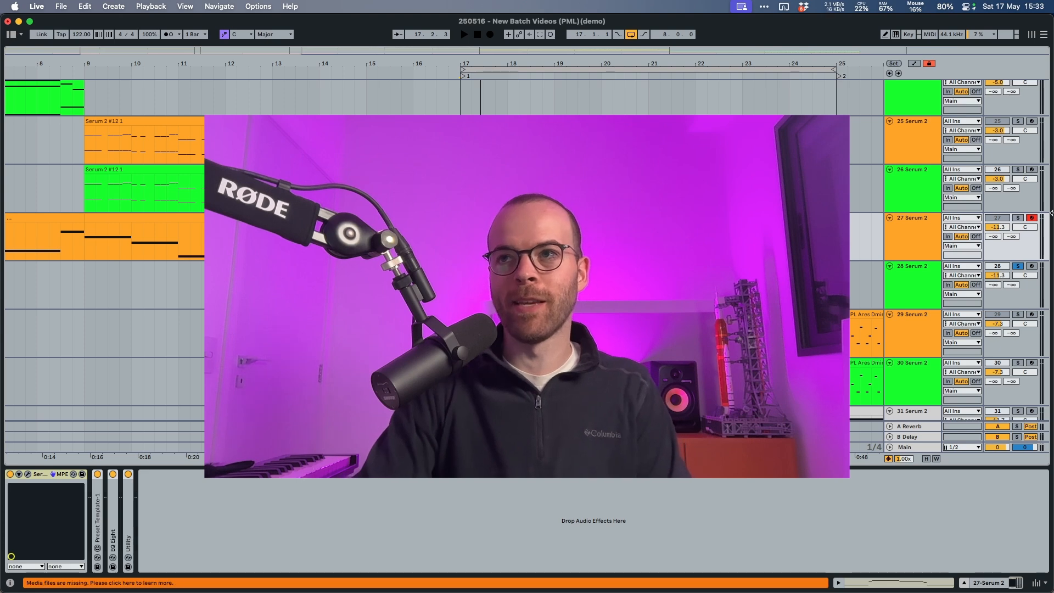
Solo track 27, bypass its EQ Eight, and fold the EQ Eight and Utility devices.
left_click(1018, 219)
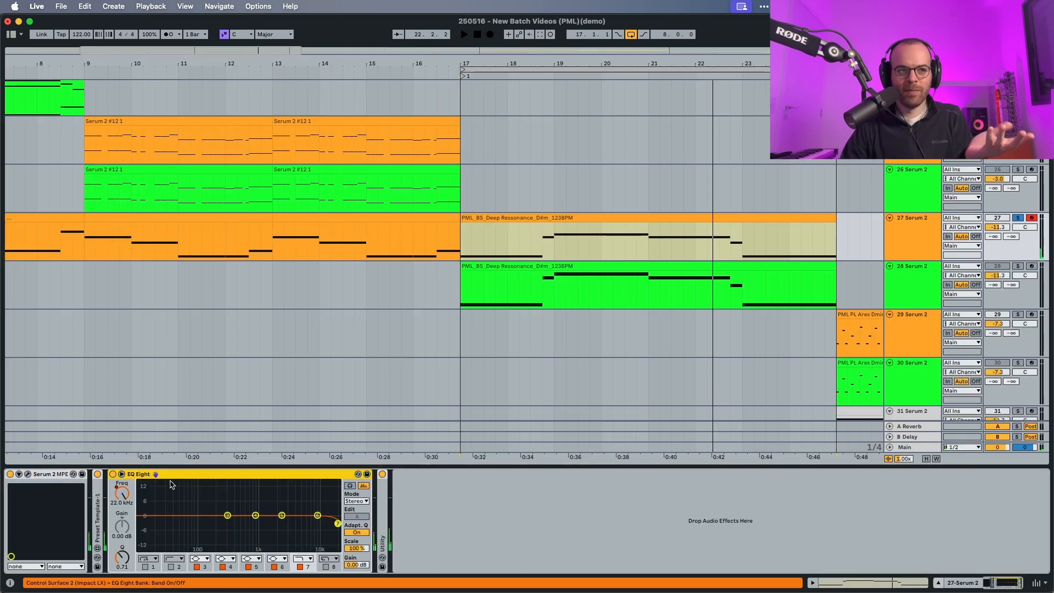
left_click(112, 474)
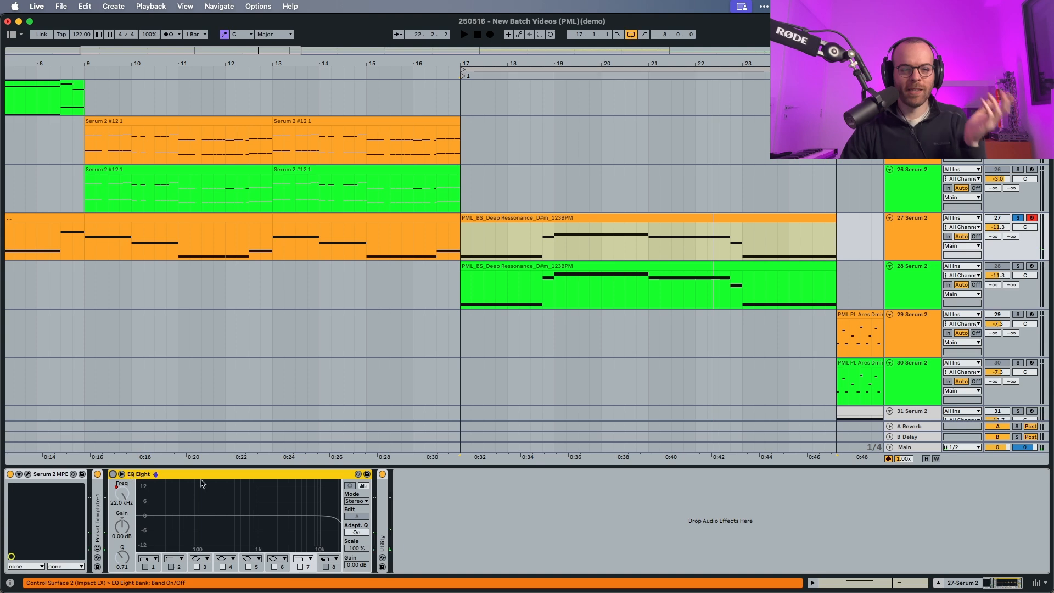
double_click(381, 511)
left_click(383, 474)
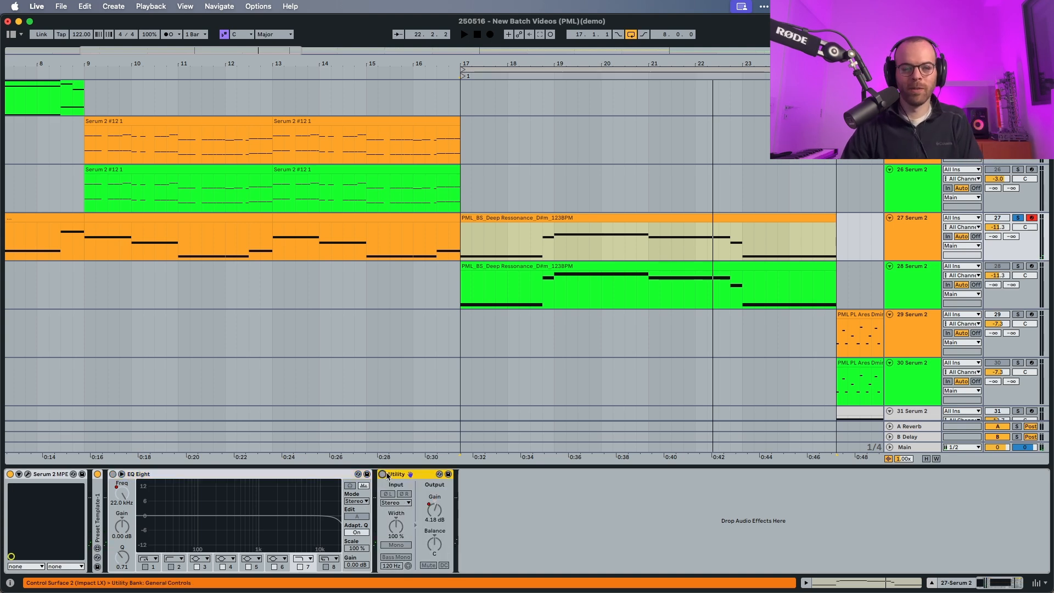
double_click(391, 474)
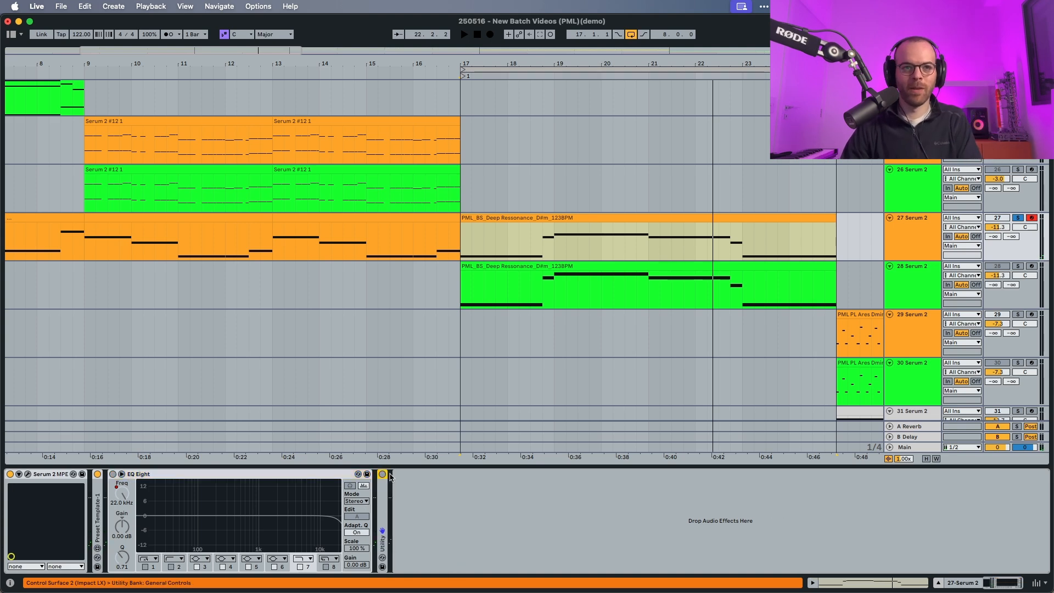
double_click(308, 476)
Play the soloed bass clip on track 27 from bar 17, remove the solo and stop playback.
key("space")
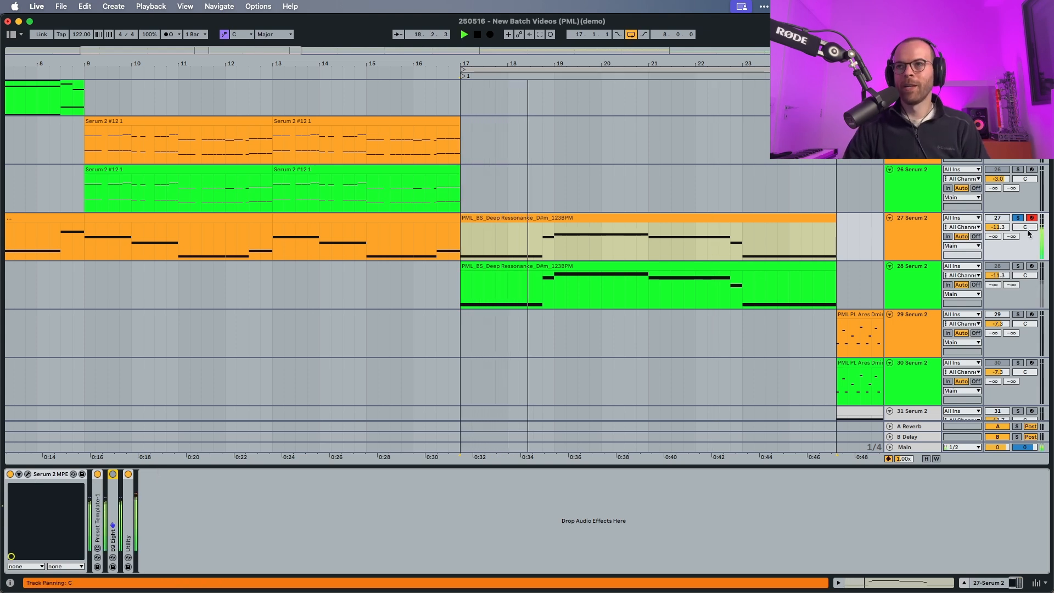
left_click(1019, 218)
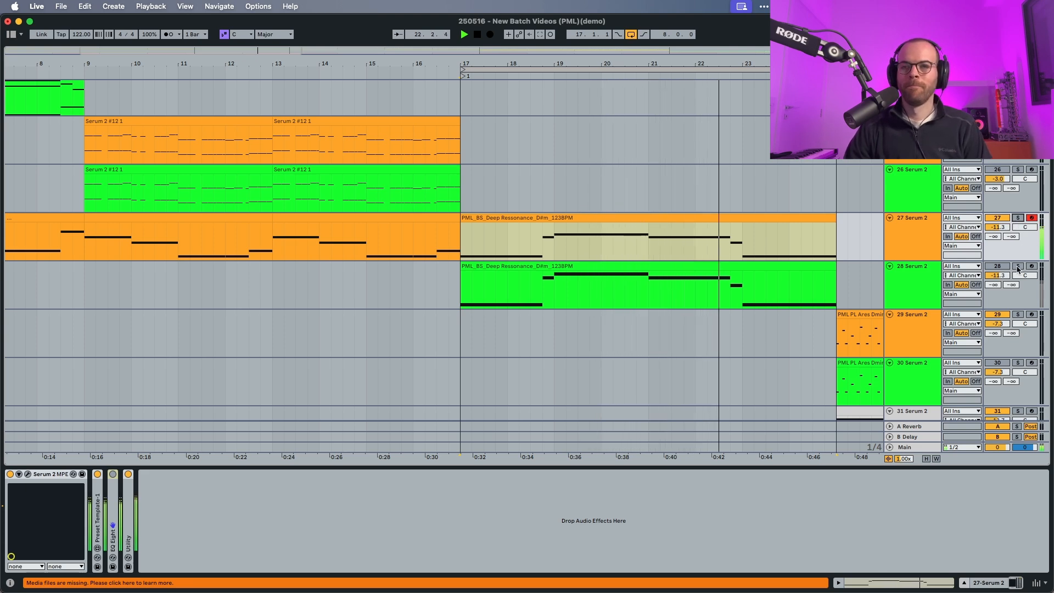
key("space")
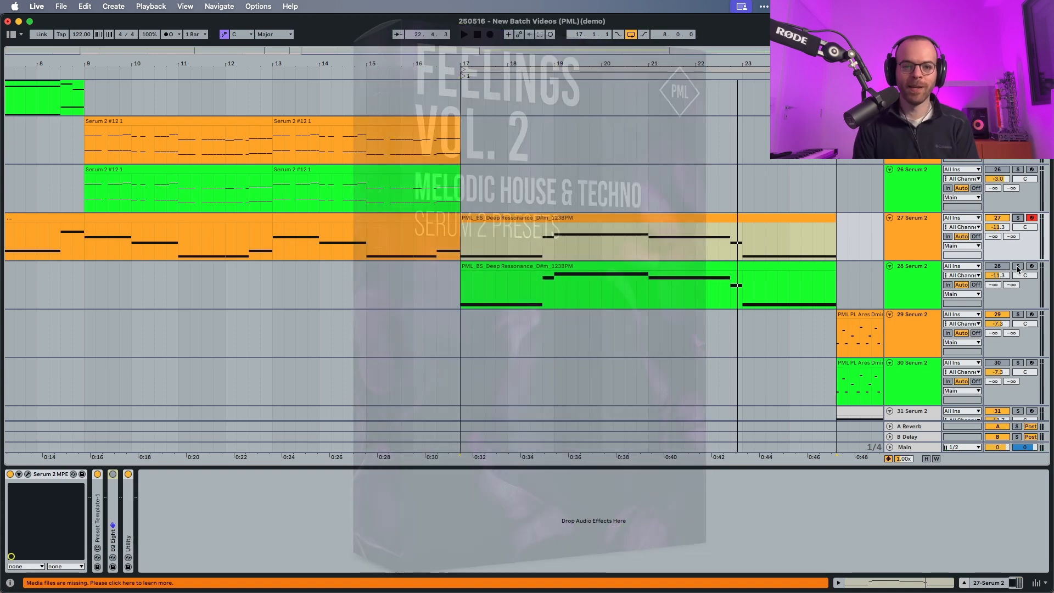
Solo track 28 and audition its bass clip with the Init patch open in Serum 2.
left_click(1018, 267)
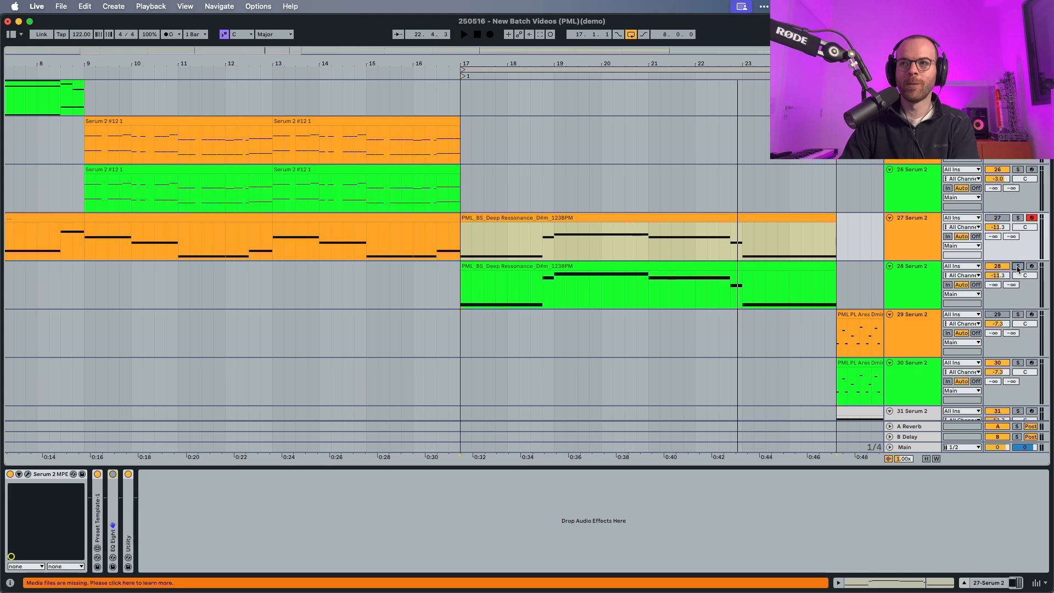
left_click(519, 264)
key("space")
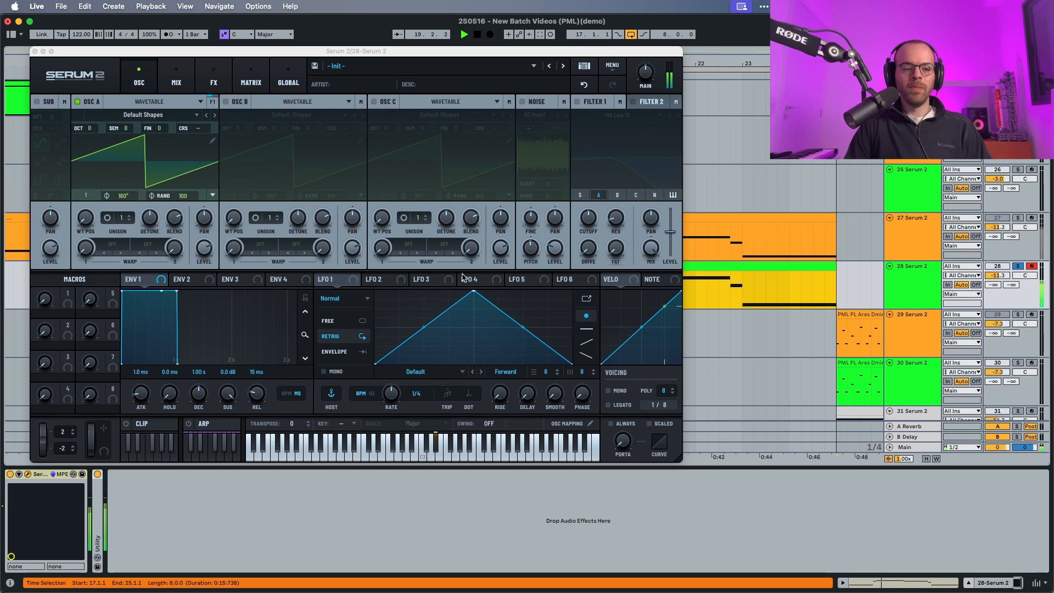
key("space")
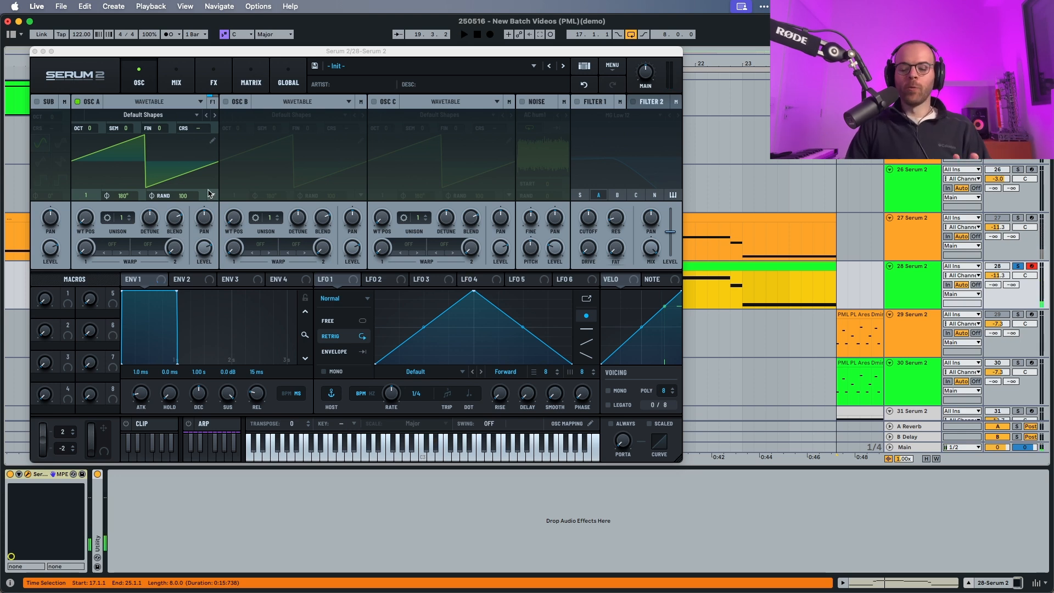
Set oscillator A's octave to -2 and load the Basic Mini wavetable from the Analog category.
left_click_drag(91, 131, 92, 160)
key("space")
left_click(137, 113)
mouse_move(154, 126)
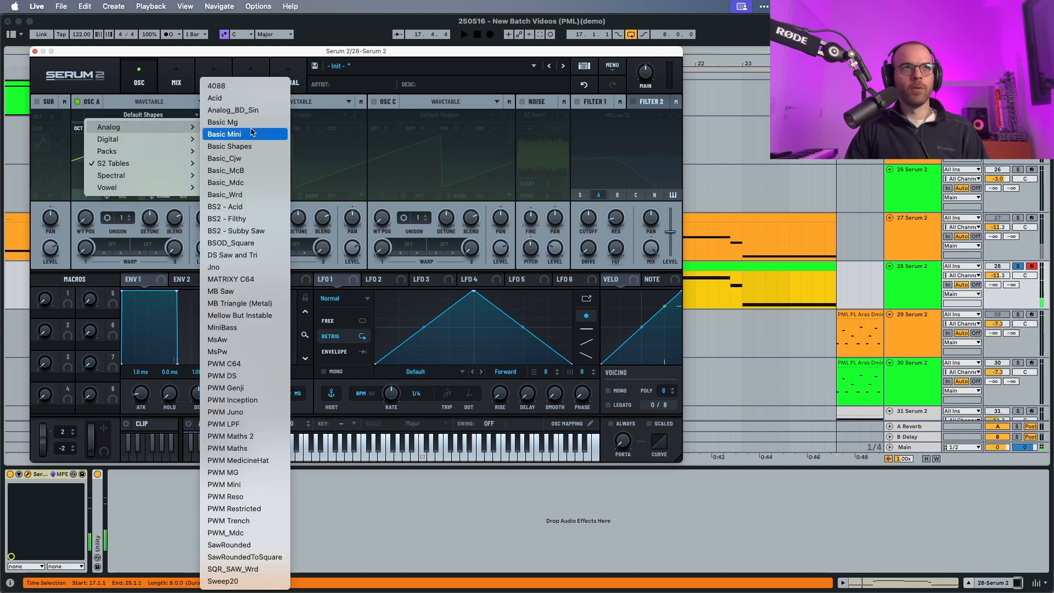
left_click(255, 133)
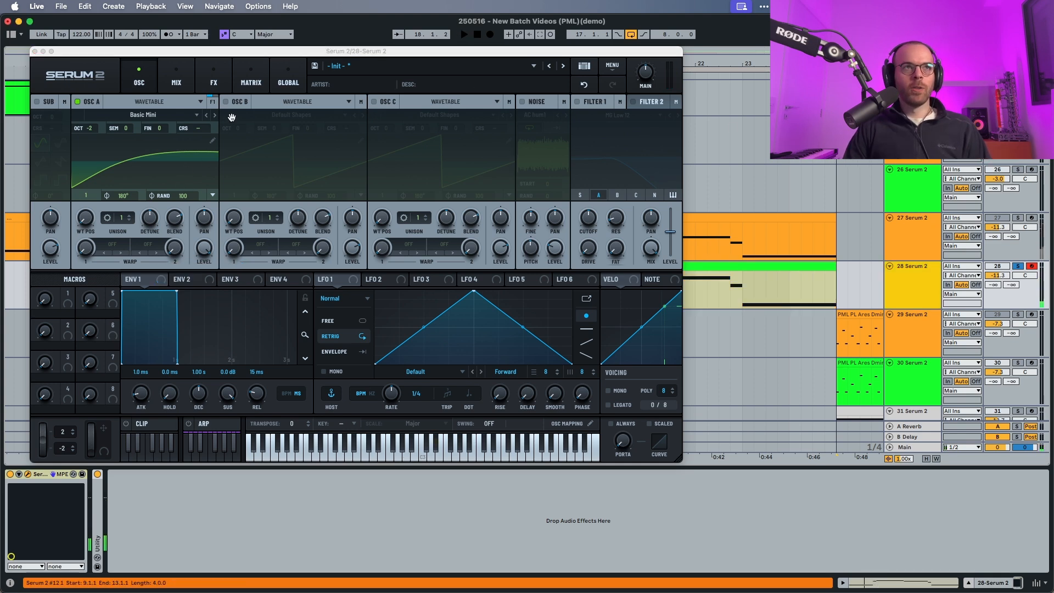
Enable oscillator B with octave -1 and 5 unison voices, and lower its level during playback.
left_click(226, 102)
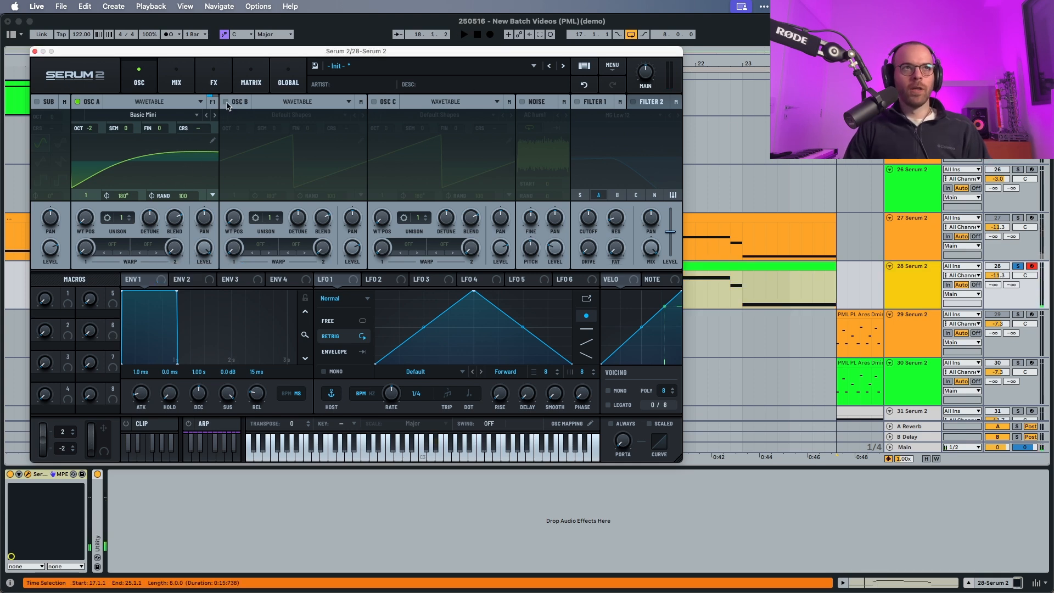
left_click(227, 103)
key("space")
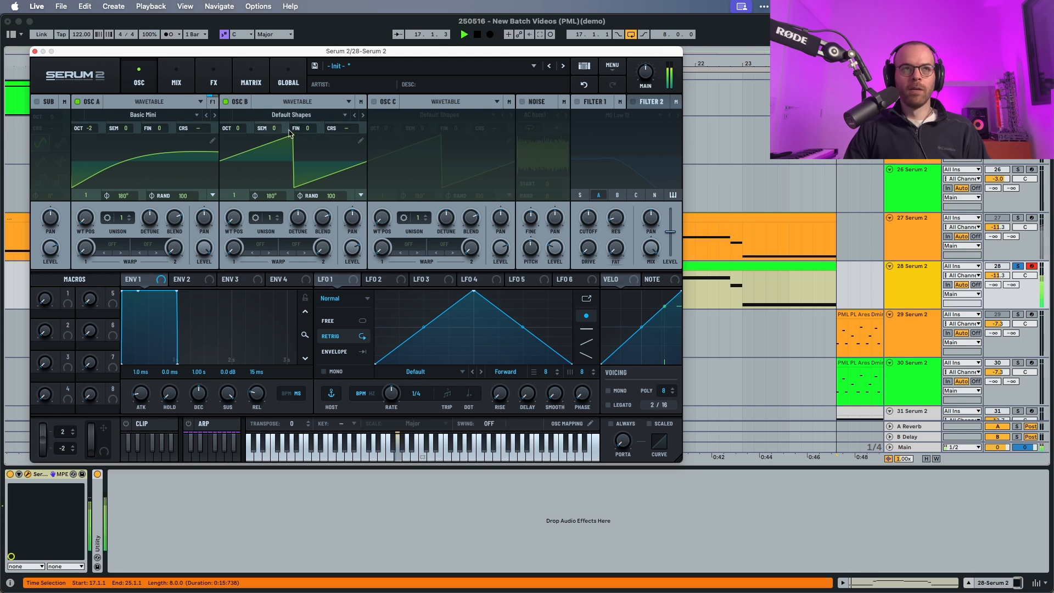
left_click_drag(233, 129, 240, 142)
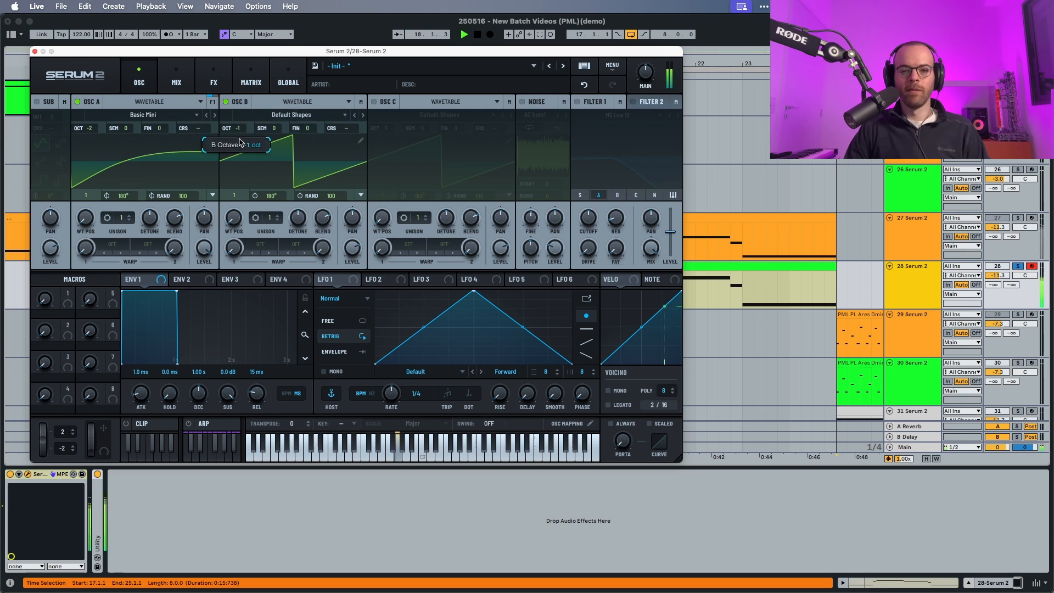
left_click_drag(270, 218, 271, 182)
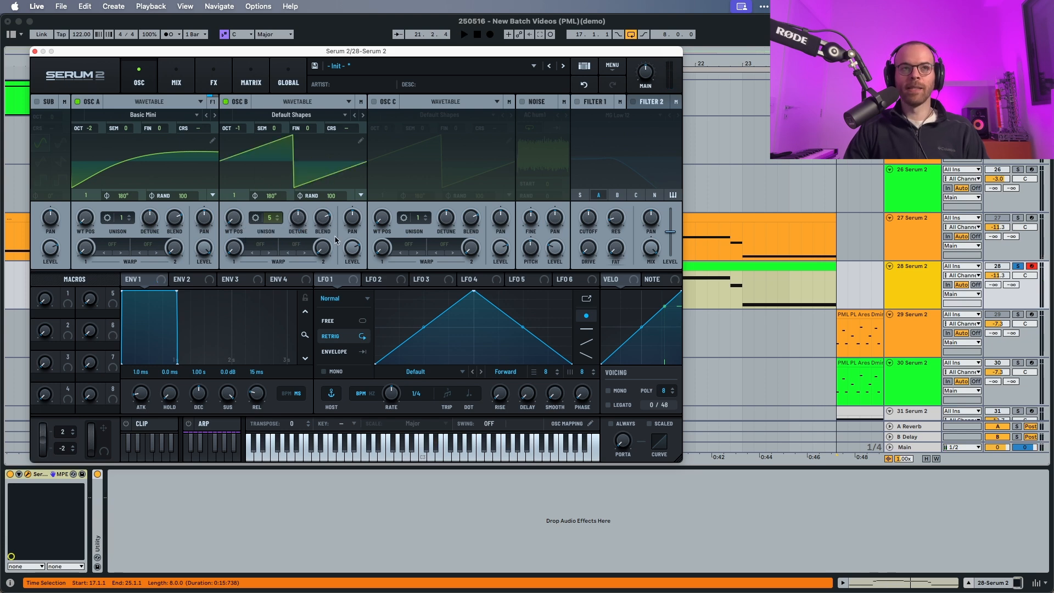
key("space")
left_click_drag(348, 272, 347, 280)
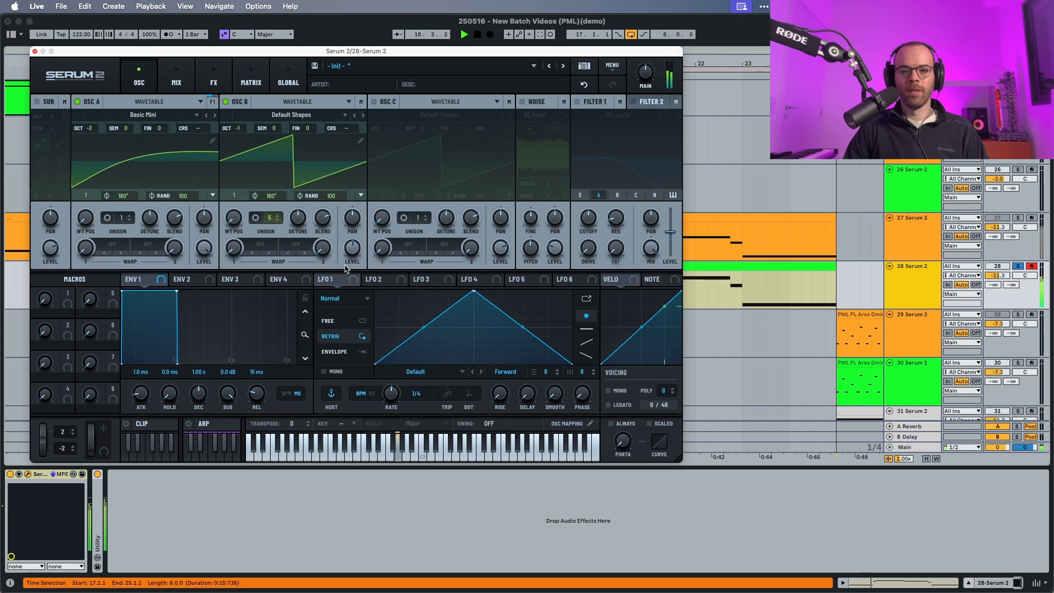
Enable oscillator C and tune it to octave -1 and +7 semitones.
left_click(375, 102)
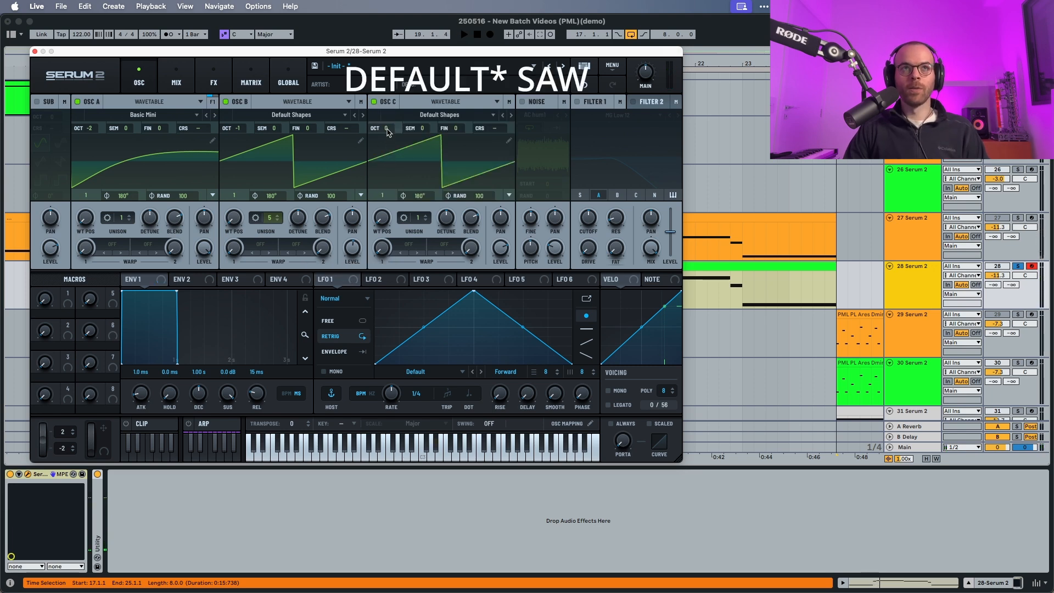
left_click_drag(388, 132, 388, 138)
key("space")
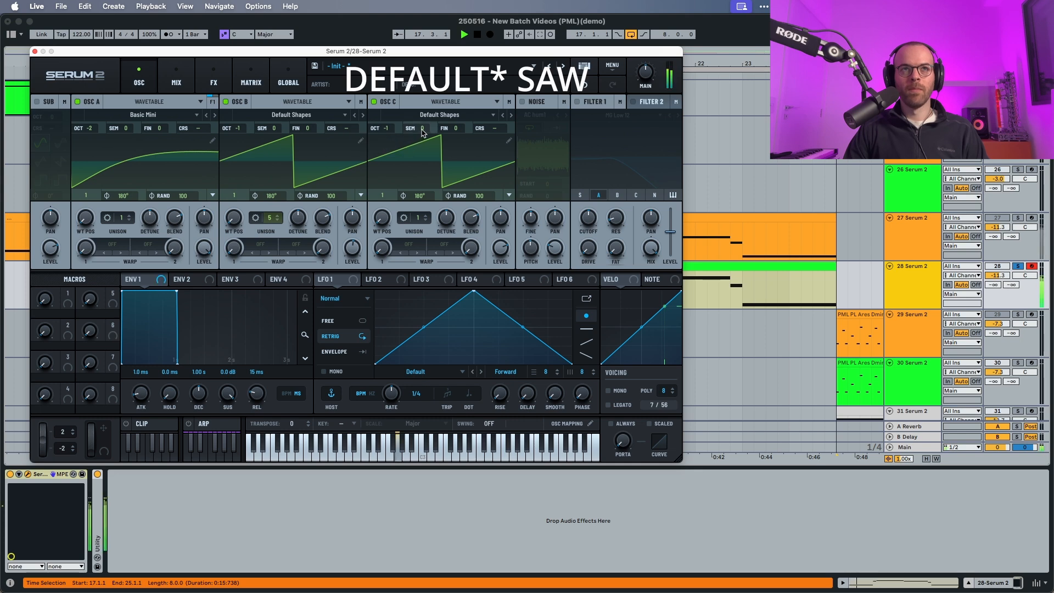
left_click_drag(423, 131, 426, 100)
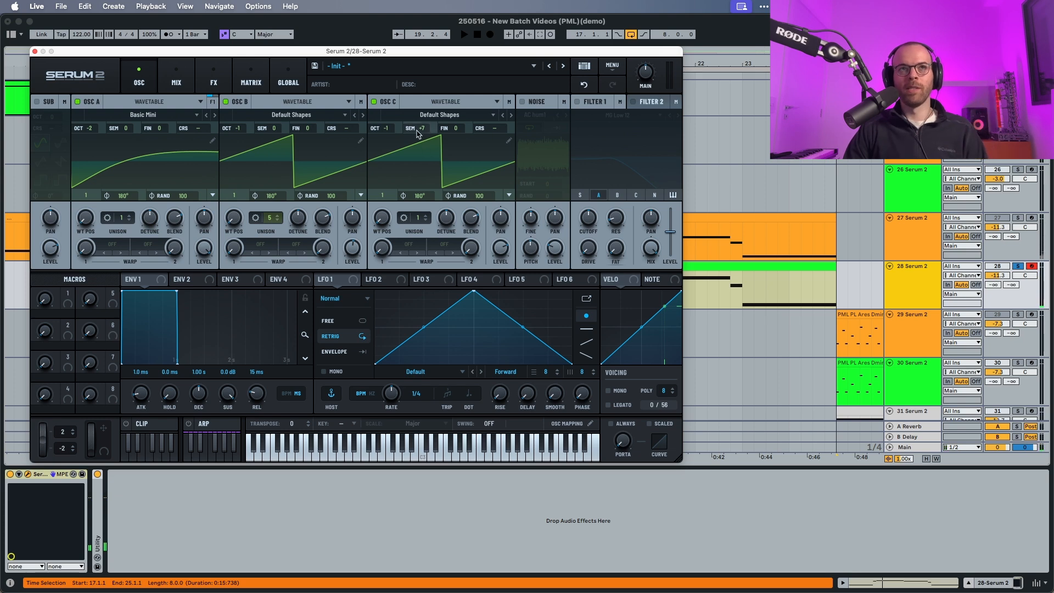
Lower oscillator C's level to about 30% while the bass clip plays.
key("space")
left_click_drag(501, 246, 503, 269)
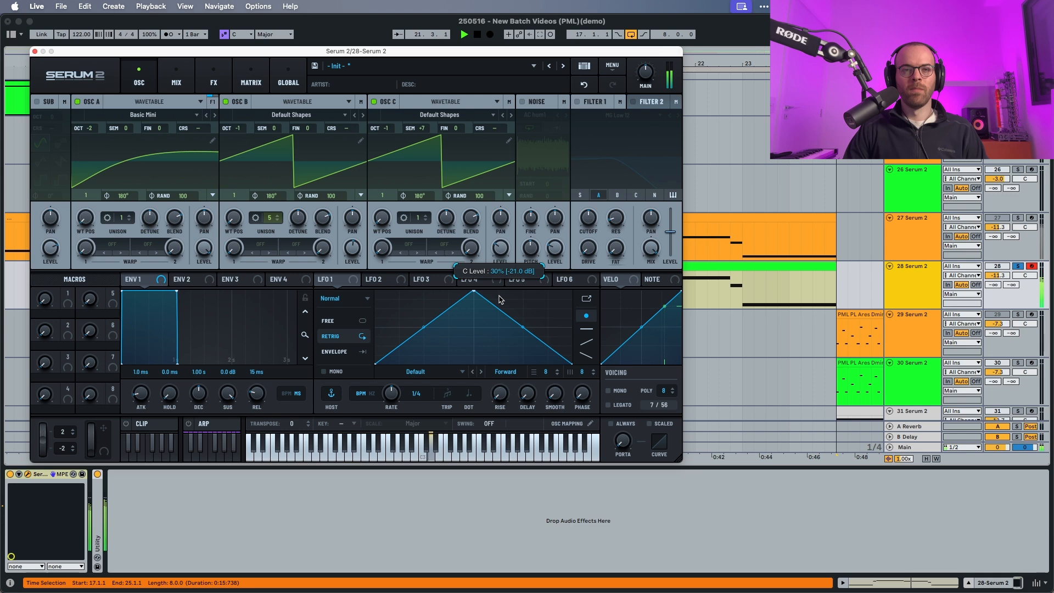
left_click_drag(501, 299, 501, 299)
key("space")
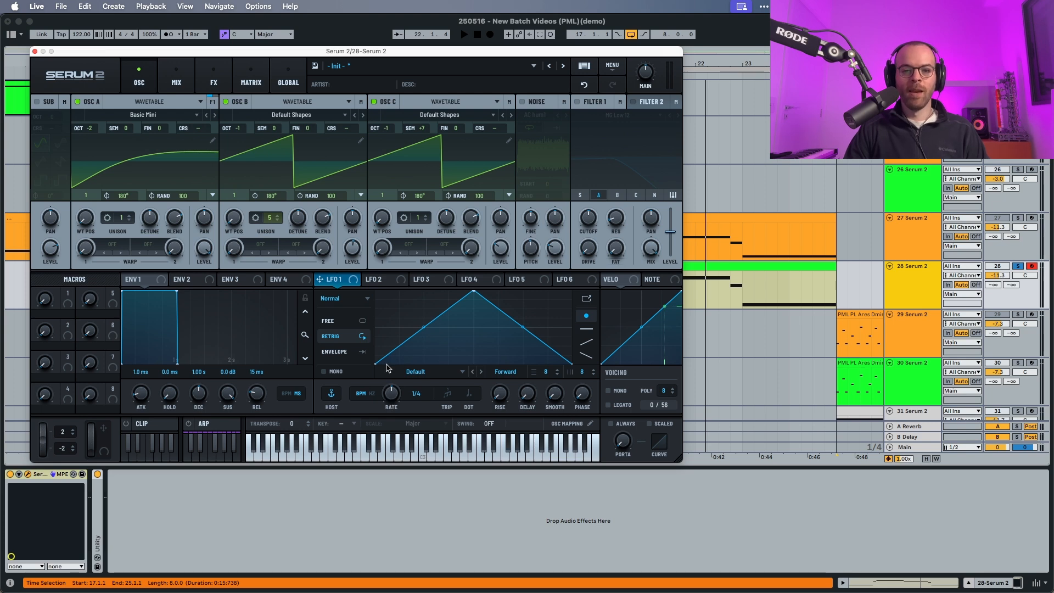
Assign LFO 1 to oscillator C's fine tuning and audition the modulation.
left_click_drag(360, 283, 463, 179)
key("space")
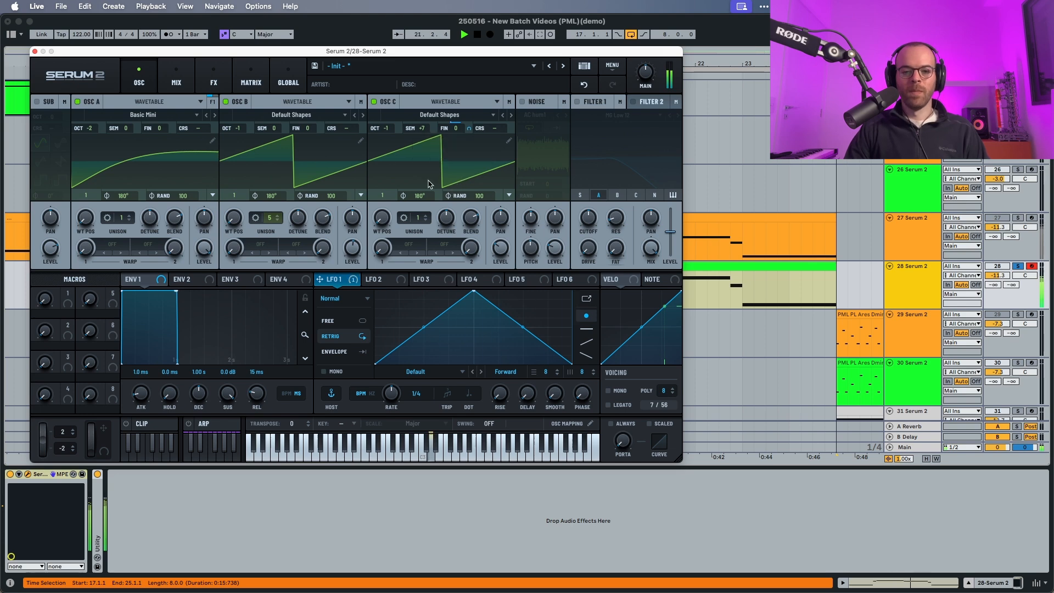
key("space")
Enable the sub oscillator at octave -2 and lower its level while the clip plays.
left_click(37, 102)
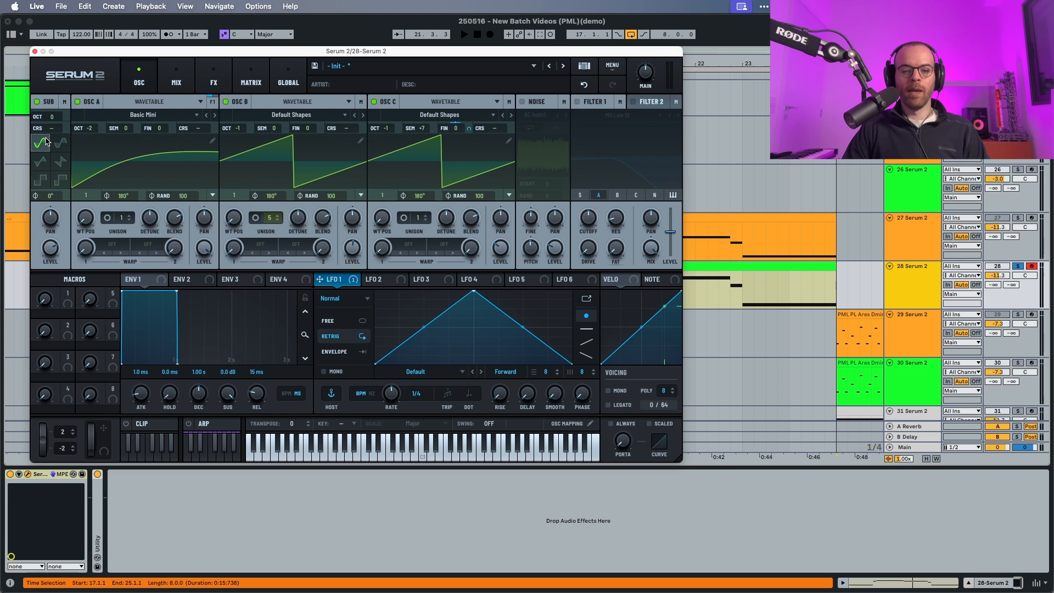
left_click_drag(50, 116, 50, 130)
key("space")
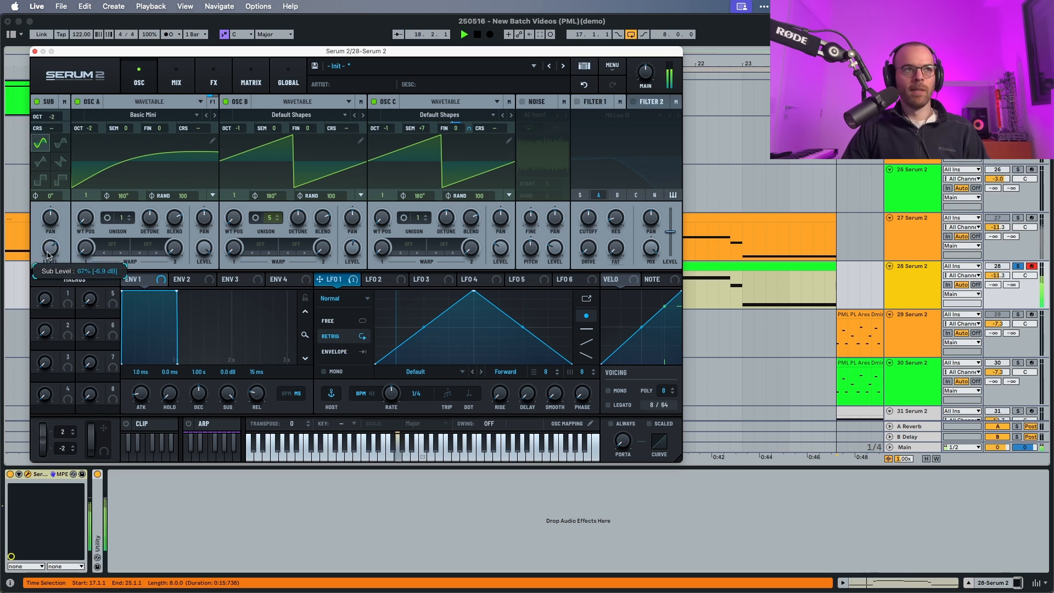
left_click_drag(47, 268, 48, 274)
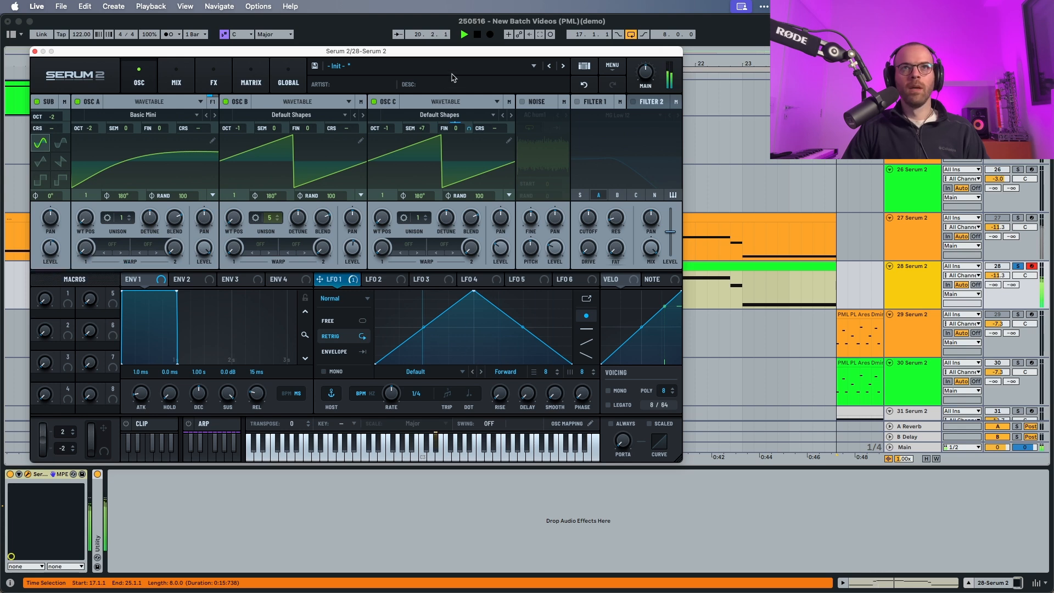
key("space")
Enable the noise oscillator with the AC hum1 sample and lower its level to about 15% during playback.
left_click(522, 102)
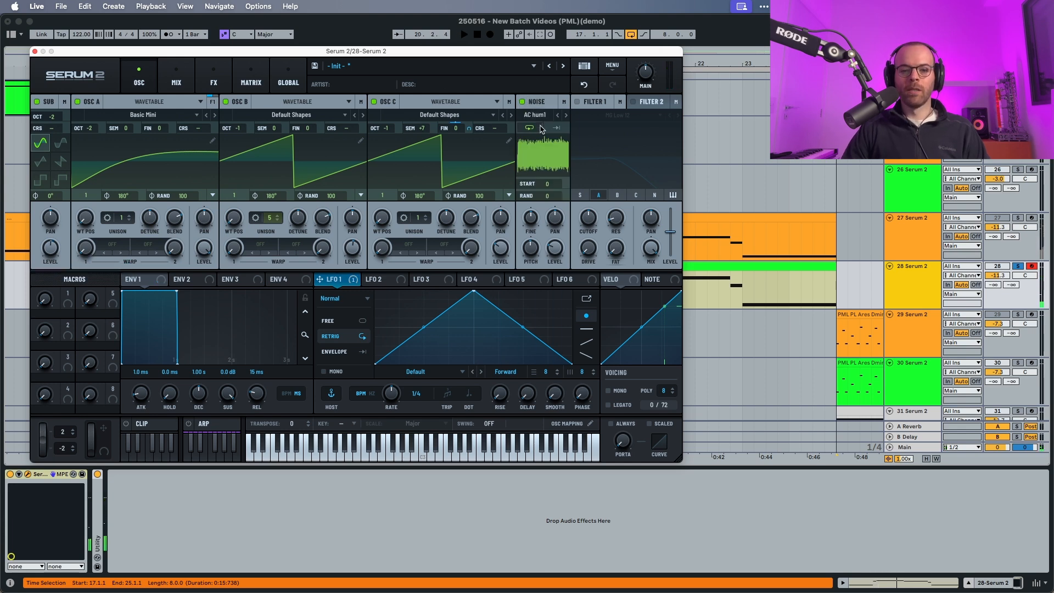
key("space")
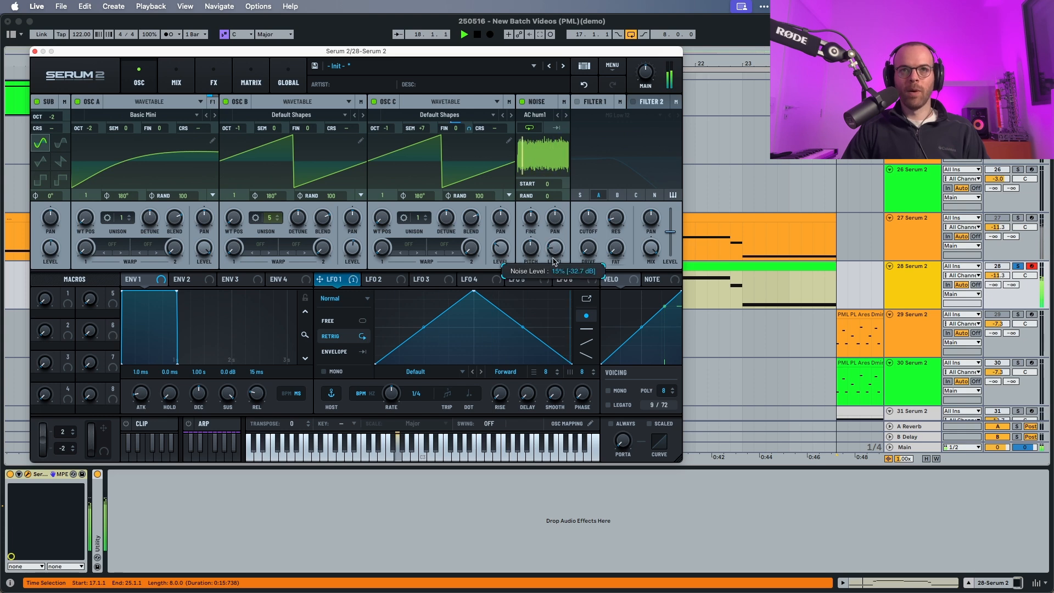
left_click_drag(555, 261, 551, 268)
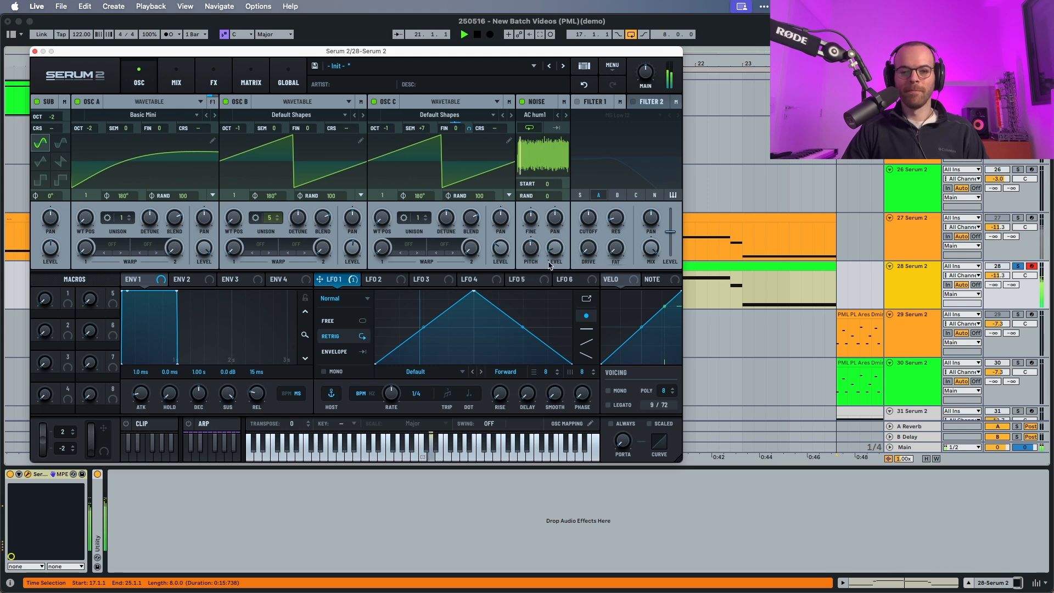
key("space")
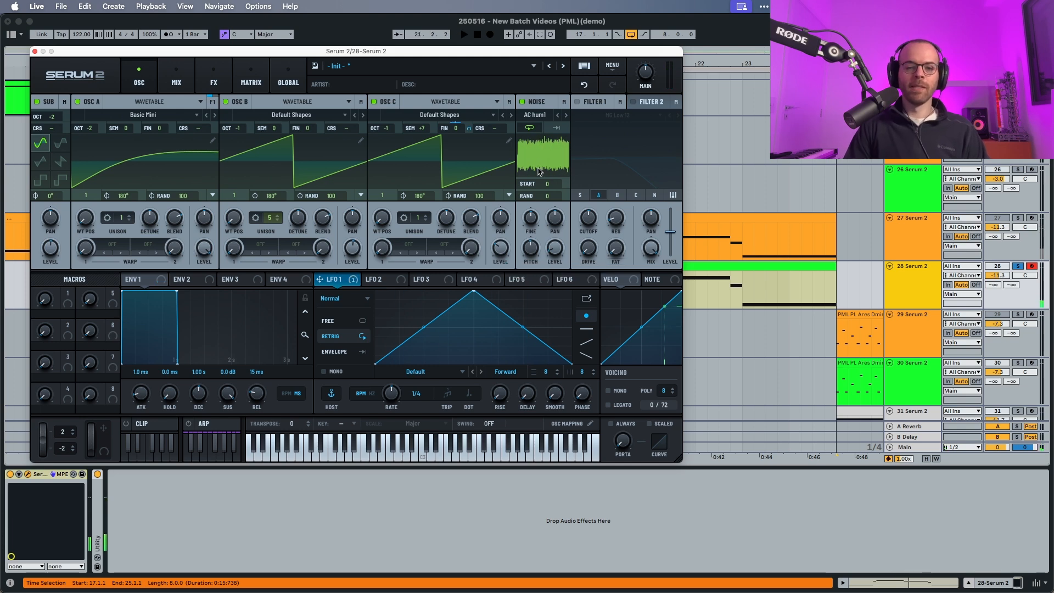
Enable Filter 1, route the sub, oscillators B and C and the noise through it, and raise its cutoff slightly.
left_click(146, 280)
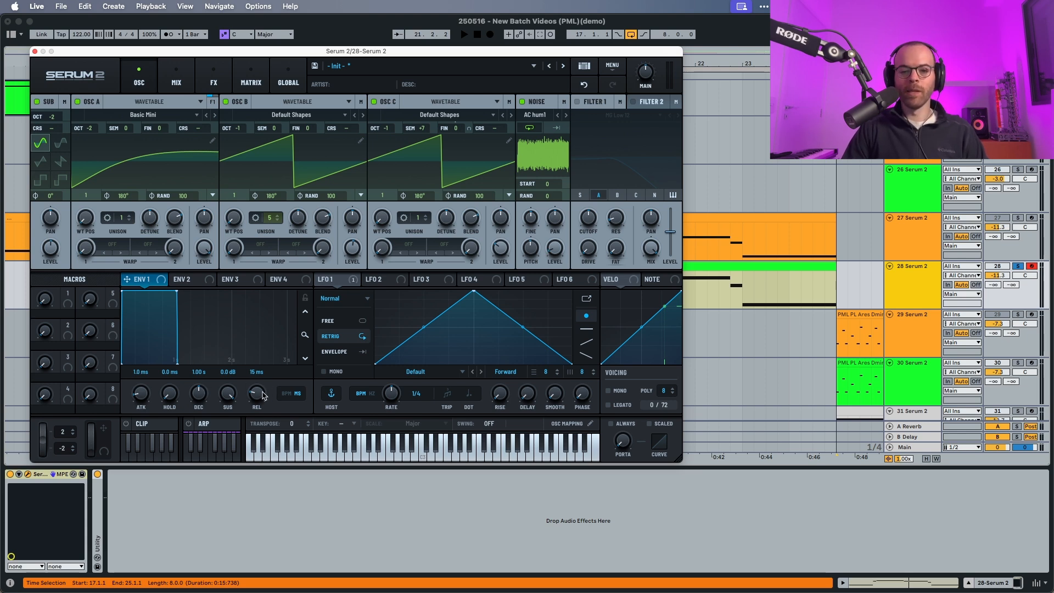
left_click(578, 102)
key("space")
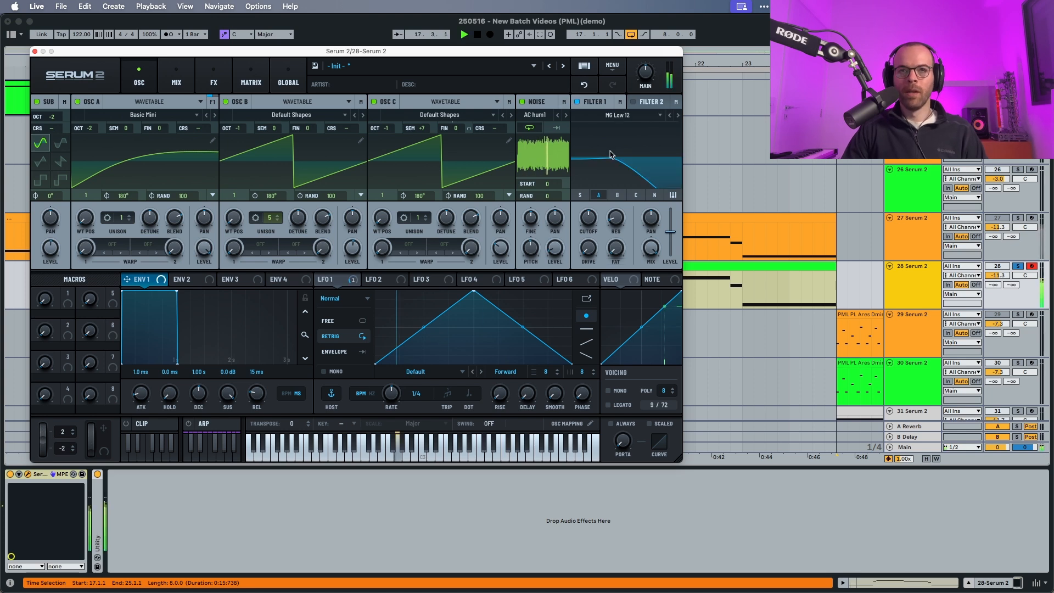
left_click(580, 195)
left_click(618, 195)
left_click(636, 195)
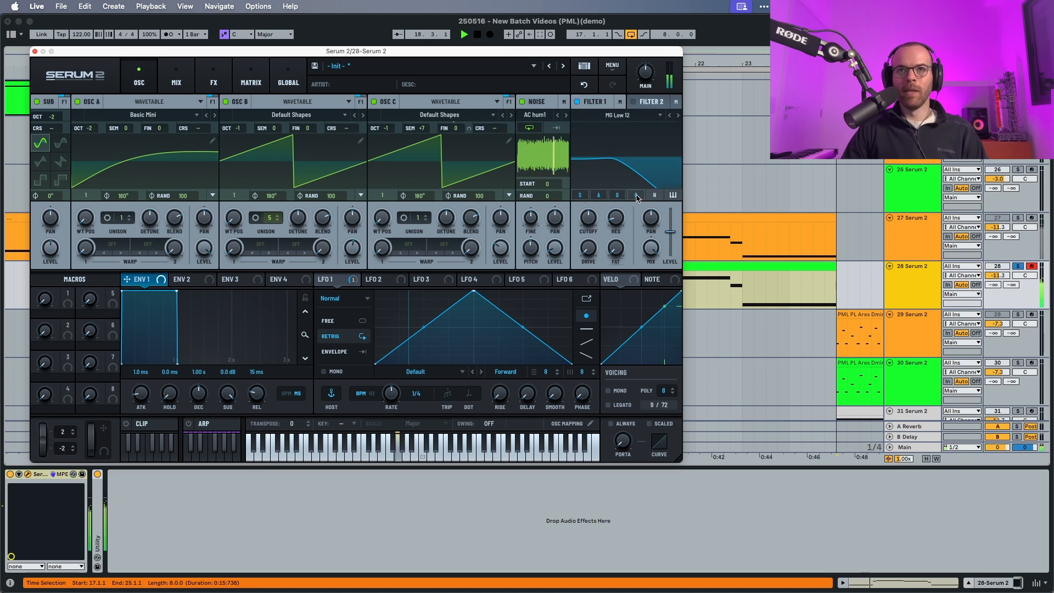
left_click(653, 195)
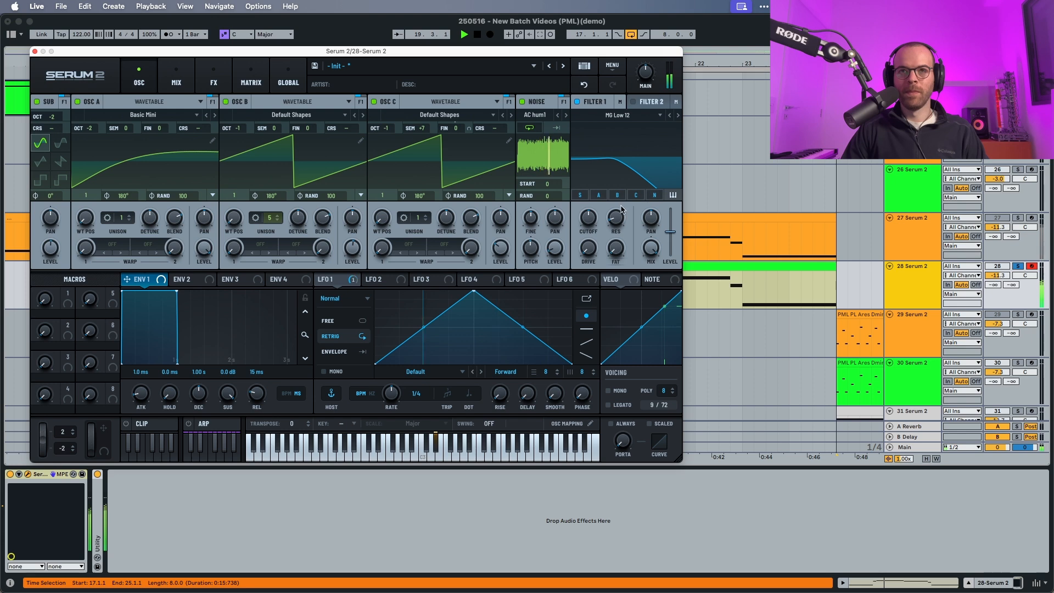
mouse_move(589, 218)
left_click_drag(588, 219, 590, 213)
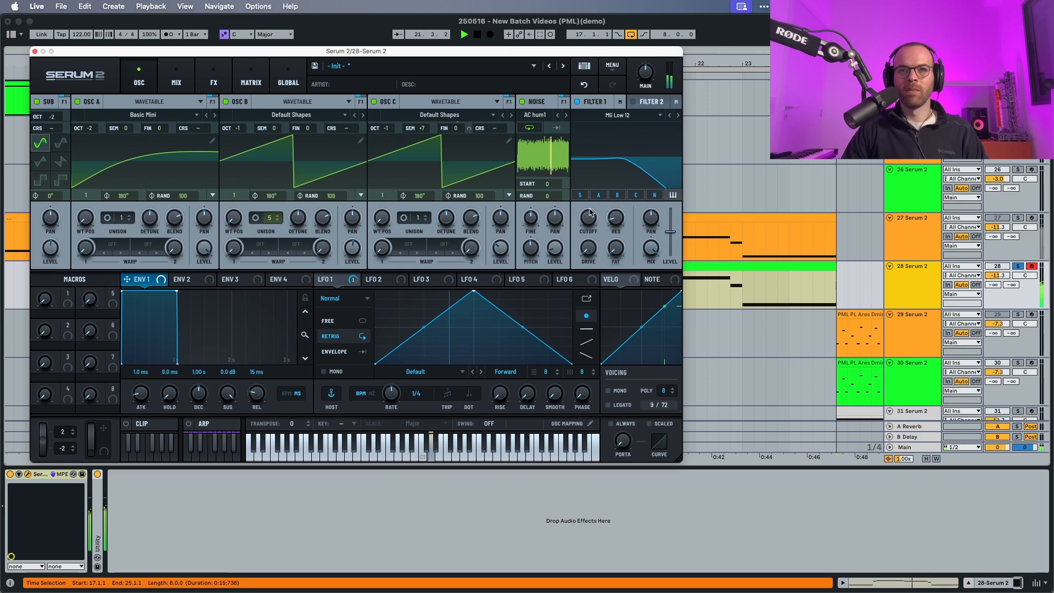
Raise Filter 1's resonance and drive while auditioning the bass clip.
left_click_drag(616, 218, 620, 191)
key("space")
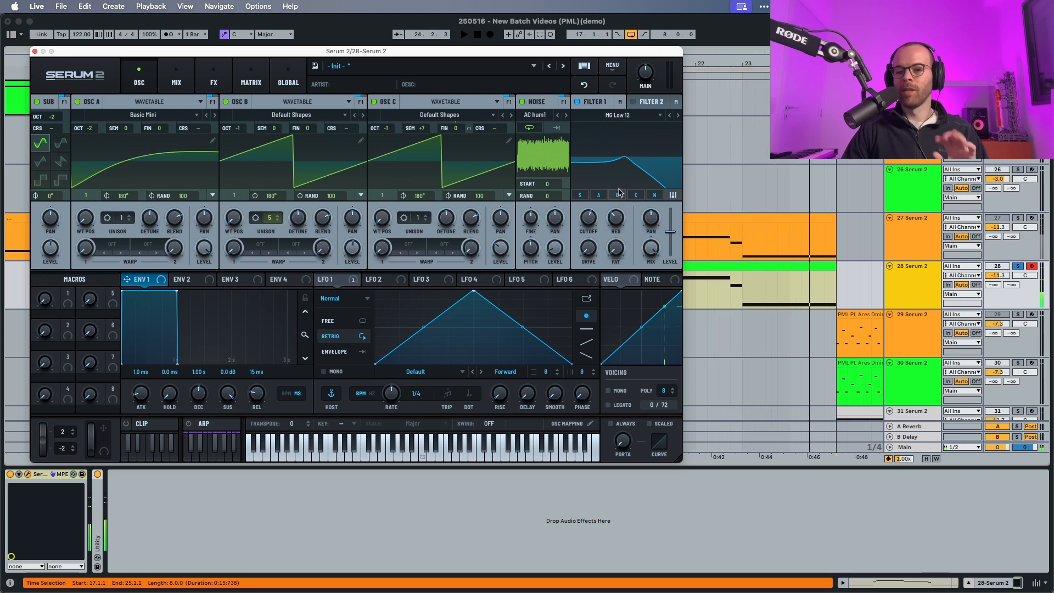
key("space")
left_click_drag(593, 243, 625, 154)
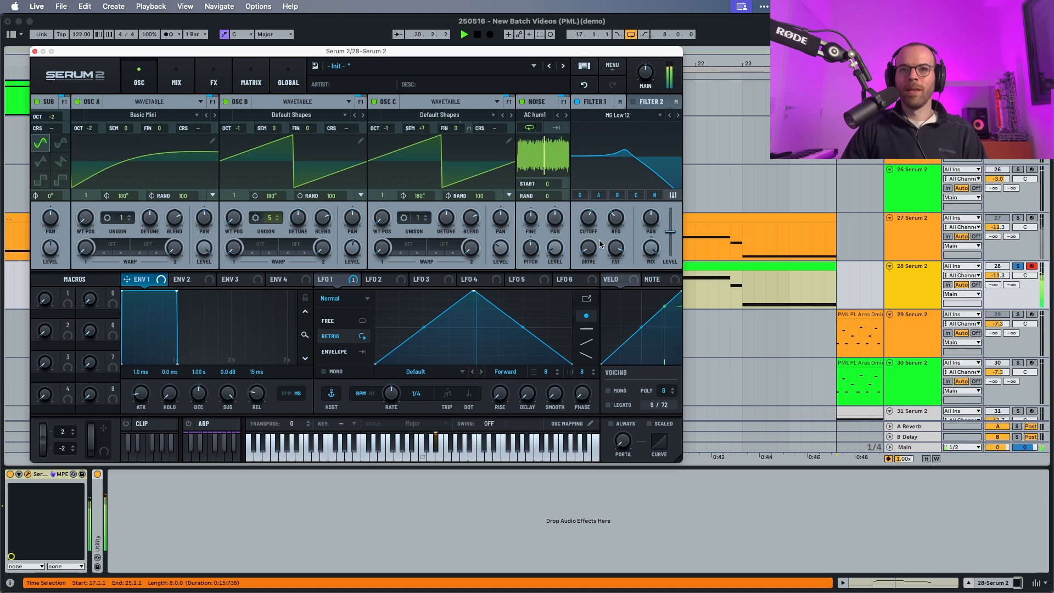
key("space")
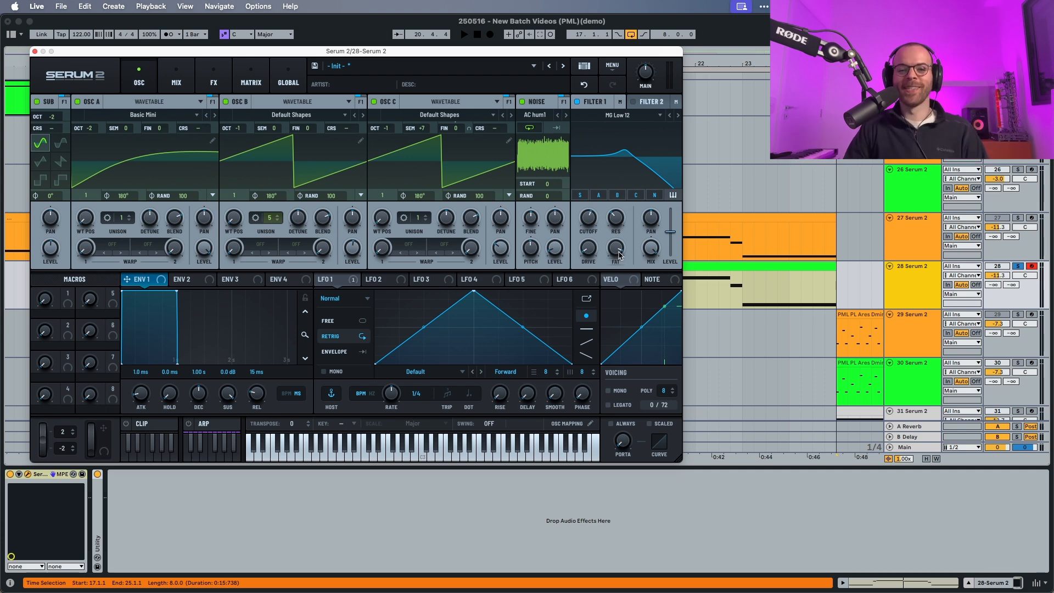
Assign Env 2 to Filter 1's cutoff, adjust the modulation depth, and audition the clip.
left_click(188, 281)
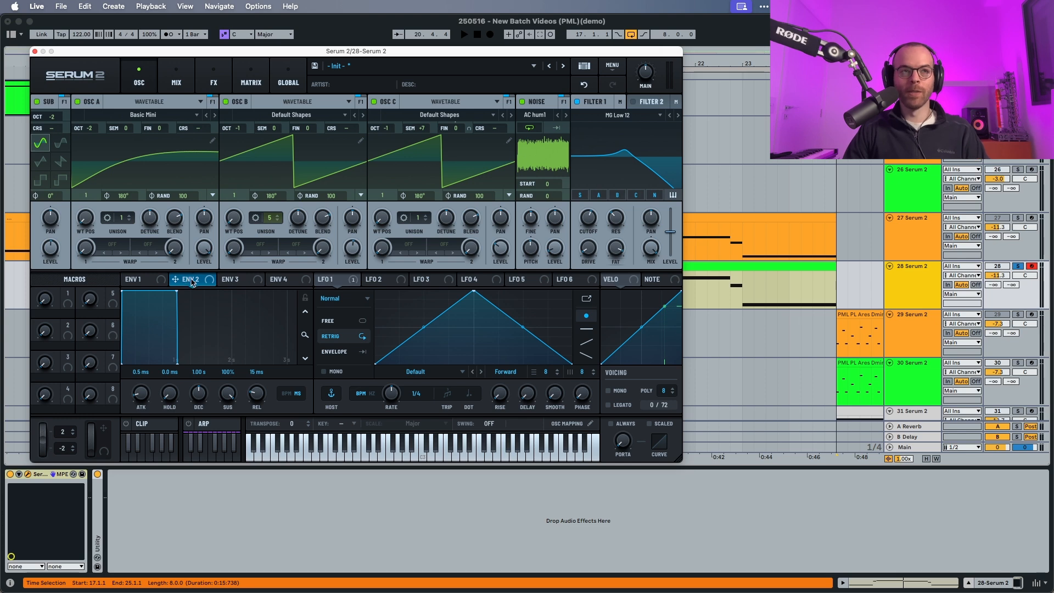
left_click_drag(208, 282, 504, 217)
left_click_drag(568, 215, 579, 214)
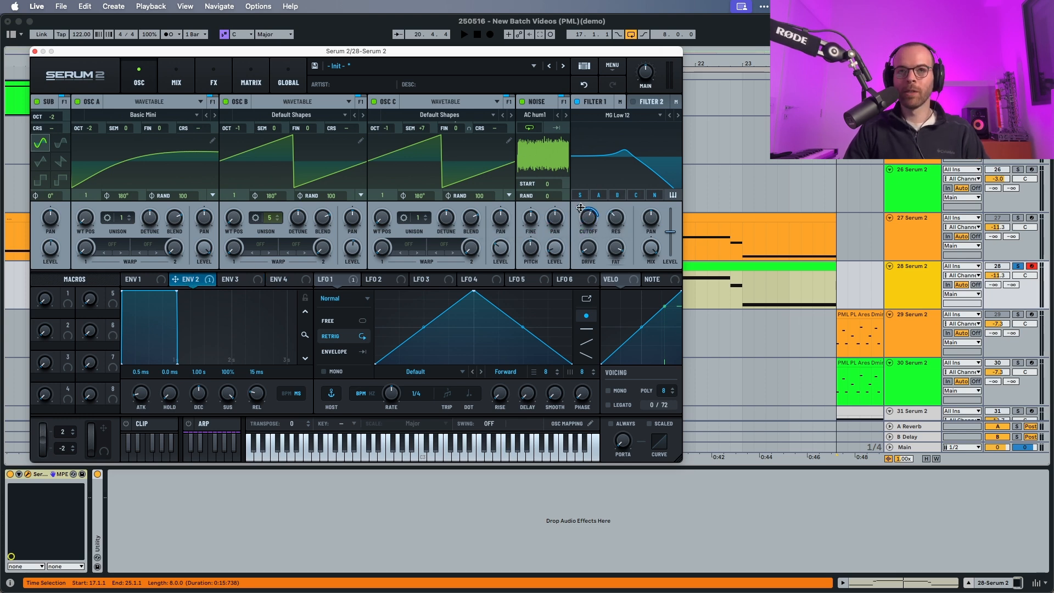
mouse_move(580, 208)
left_click_drag(580, 215, 580, 218)
key("space")
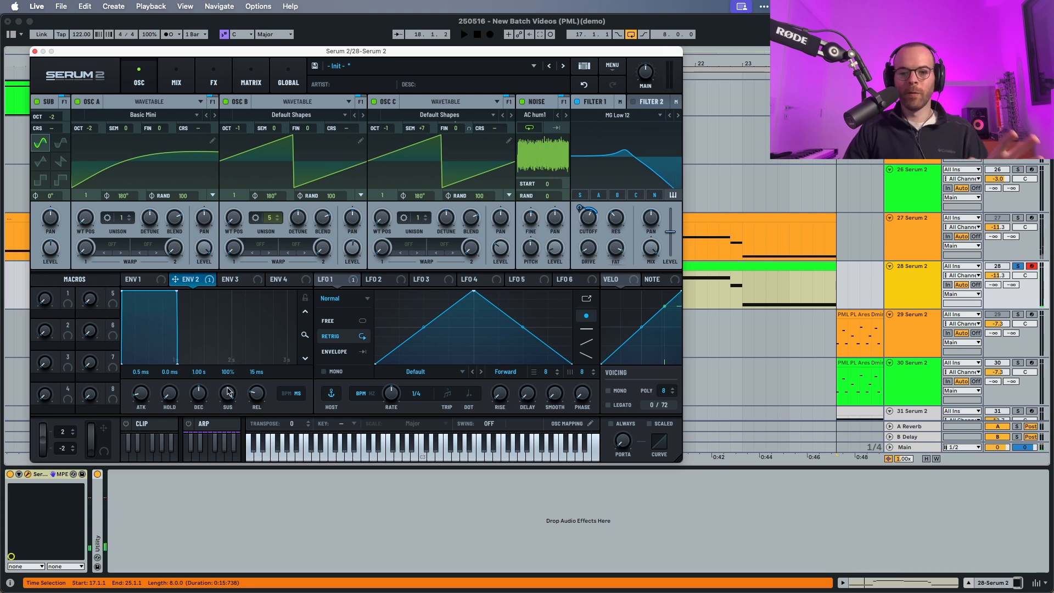
Shape Env 2 with a 3.01 s decay, 25% sustain and 0.0 ms release while auditioning it.
left_click_drag(227, 393, 224, 474)
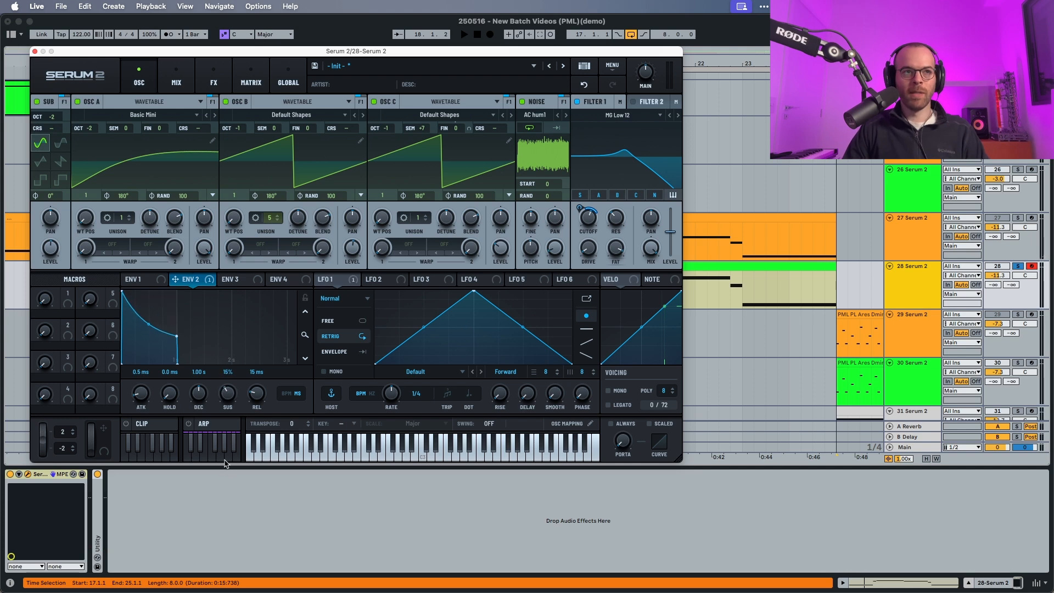
key("space")
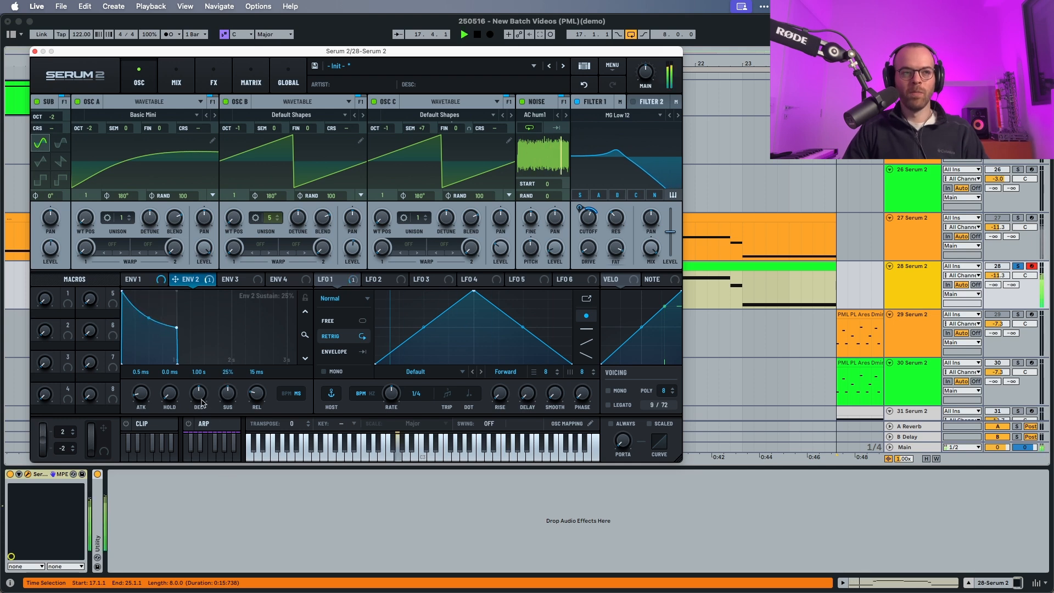
key("space")
left_click_drag(199, 401, 256, 396)
key("space")
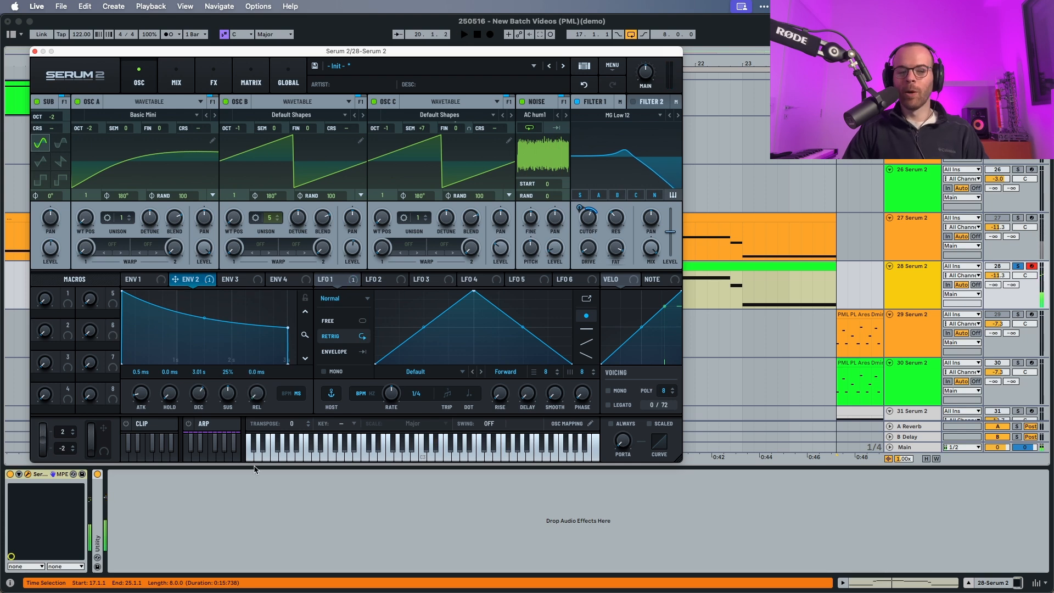
key("space")
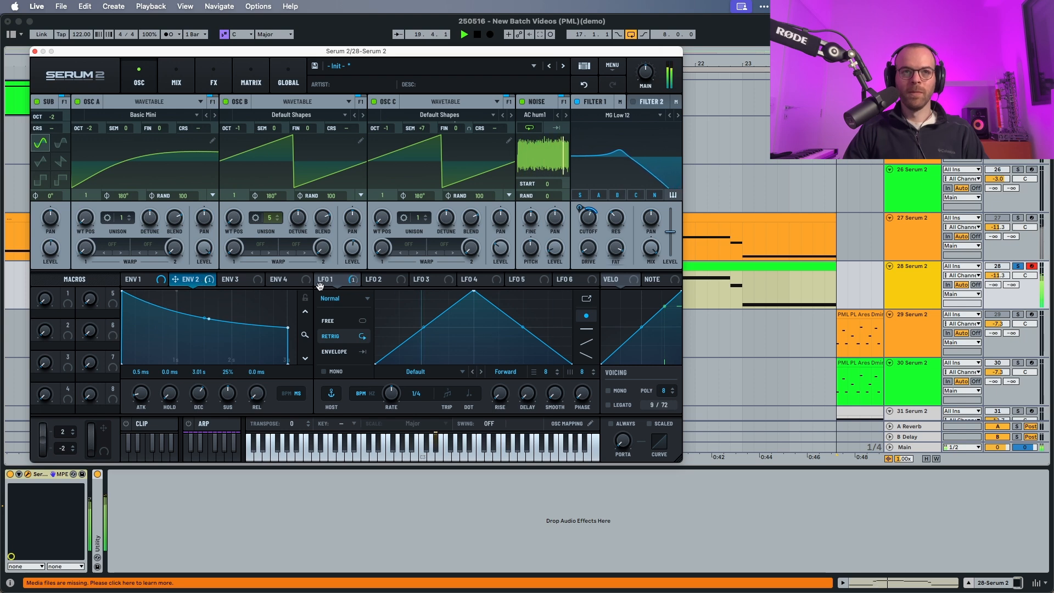
key("space")
Set LFO 2 to a 4 bar rate in Envelope mode and play the clip briefly.
left_click(378, 281)
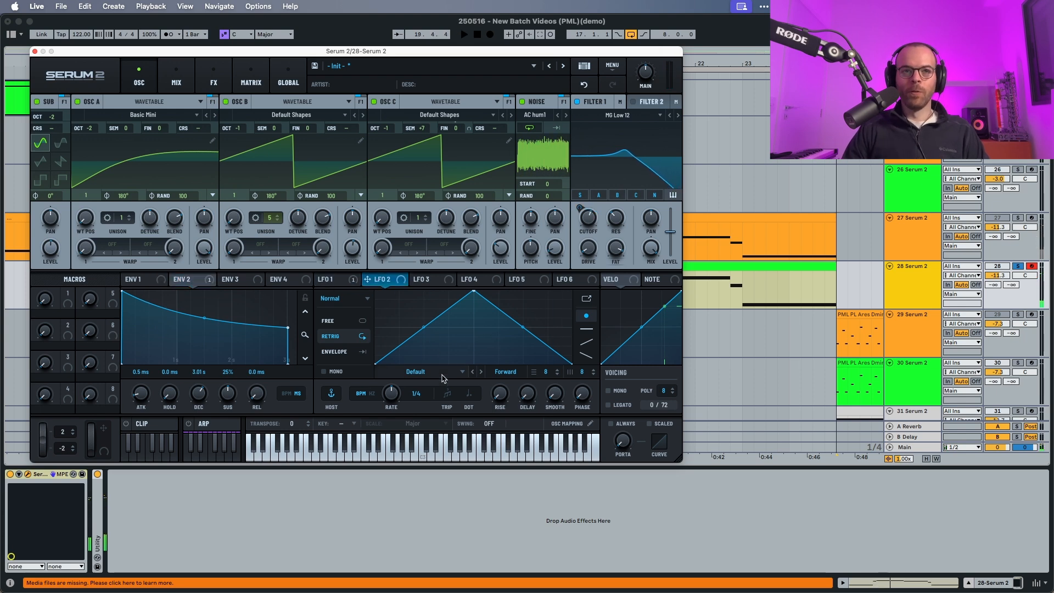
left_click_drag(392, 423, 392, 428)
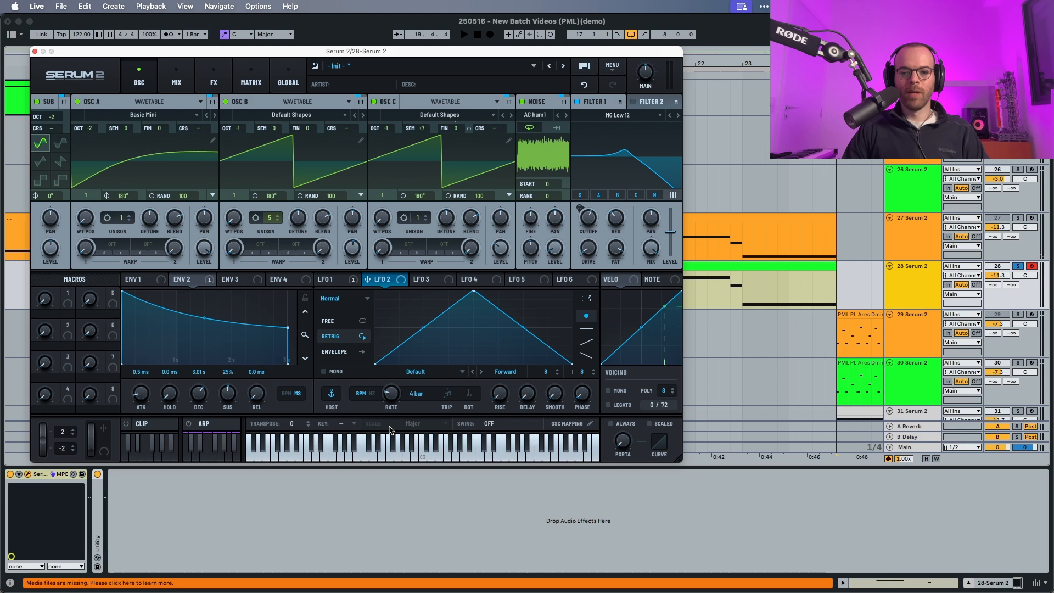
left_click(334, 353)
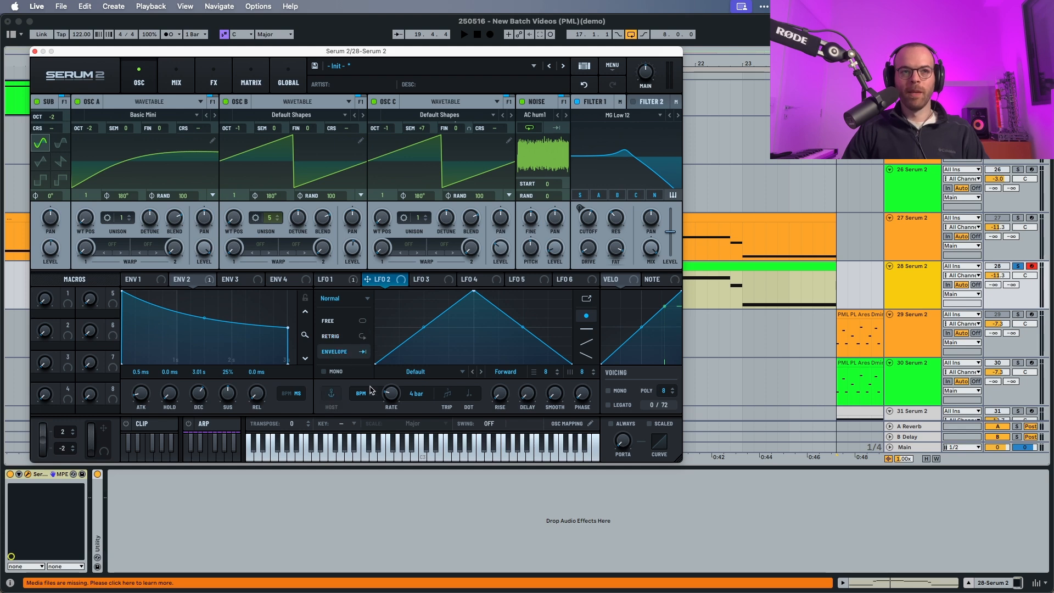
key("space")
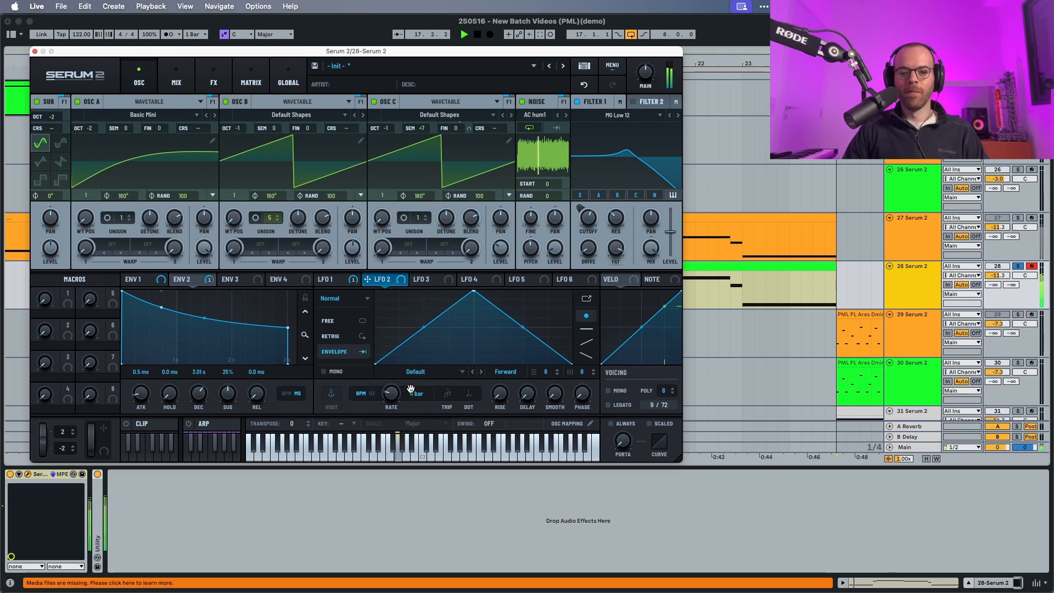
key("space")
Assign LFO 2 to Filter 1's cutoff and audition the modulation.
left_click_drag(403, 287, 580, 220)
key("space")
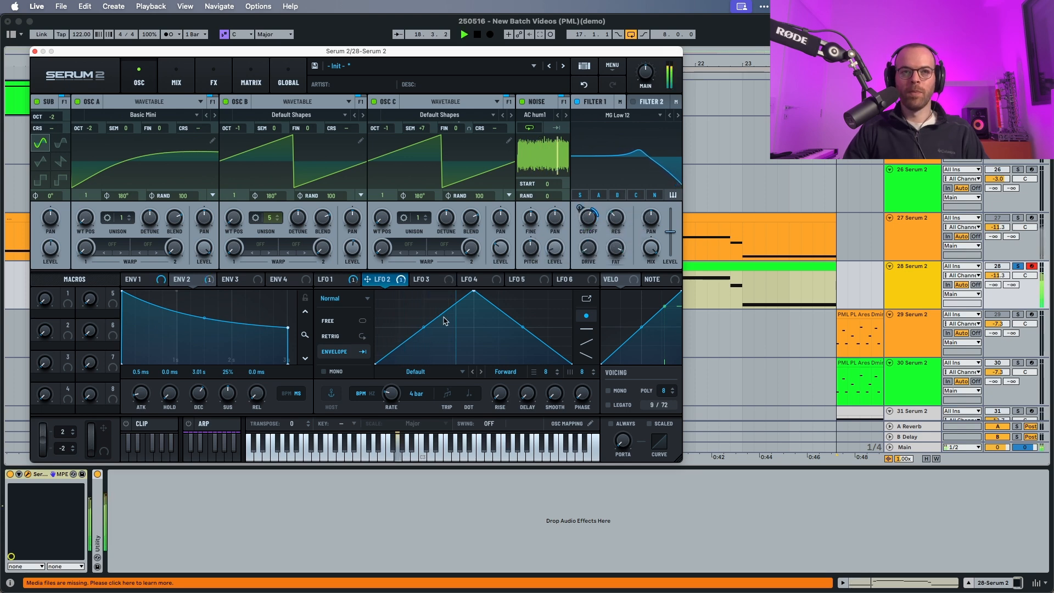
key("space")
Reshape LFO 2 into a single rise that starts slowly and steepens toward the end, auditioning it during playback.
left_click_drag(474, 292, 576, 268)
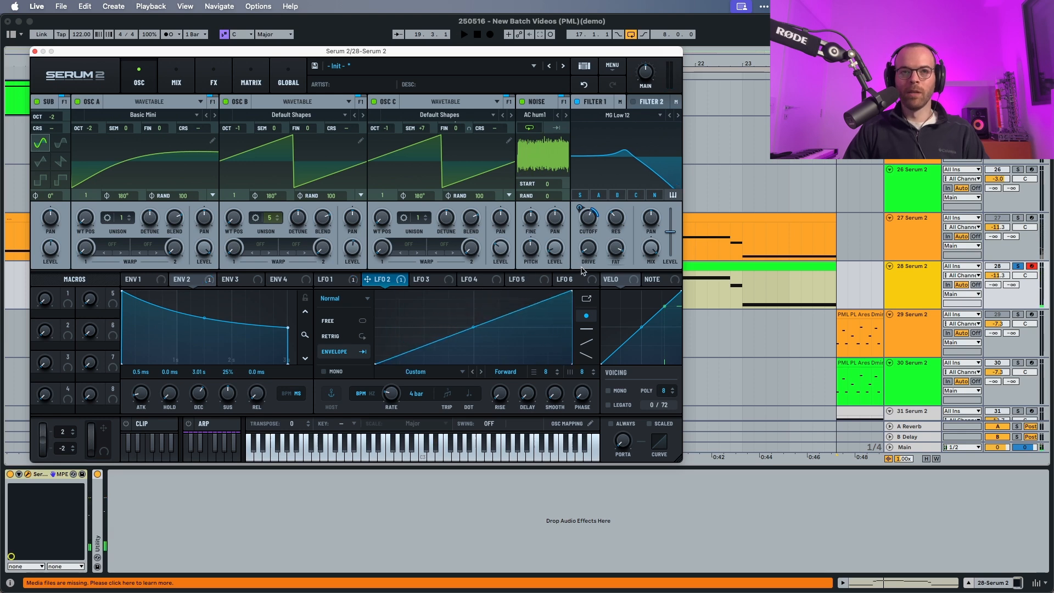
key("space")
left_click_drag(476, 327, 483, 343)
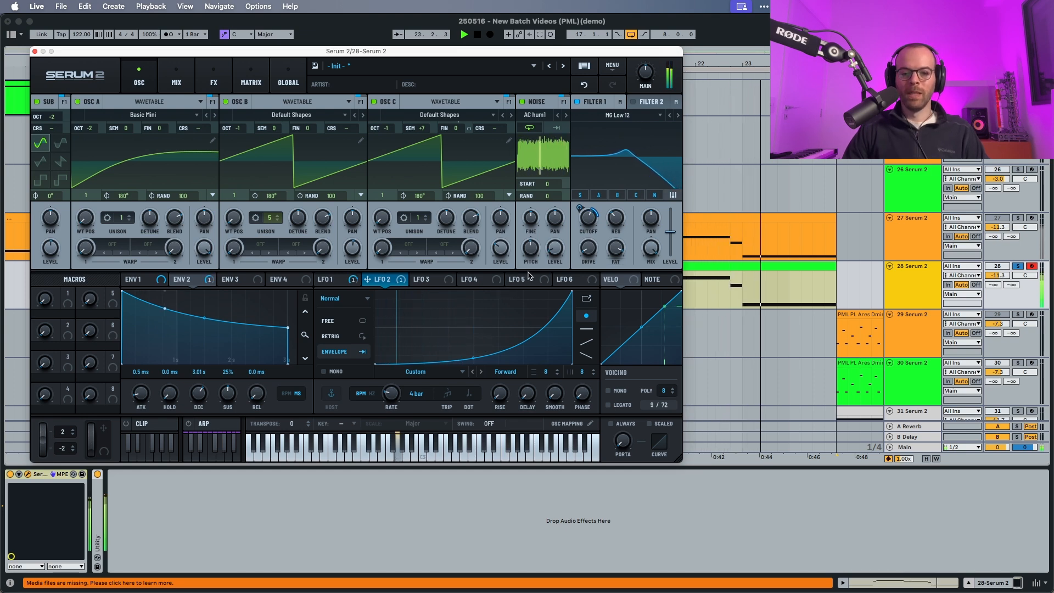
key("space")
Raise Filter 1's send to Bus 2 and oscillator C's send to Bus 1, auditioning each during playback.
left_click(620, 102)
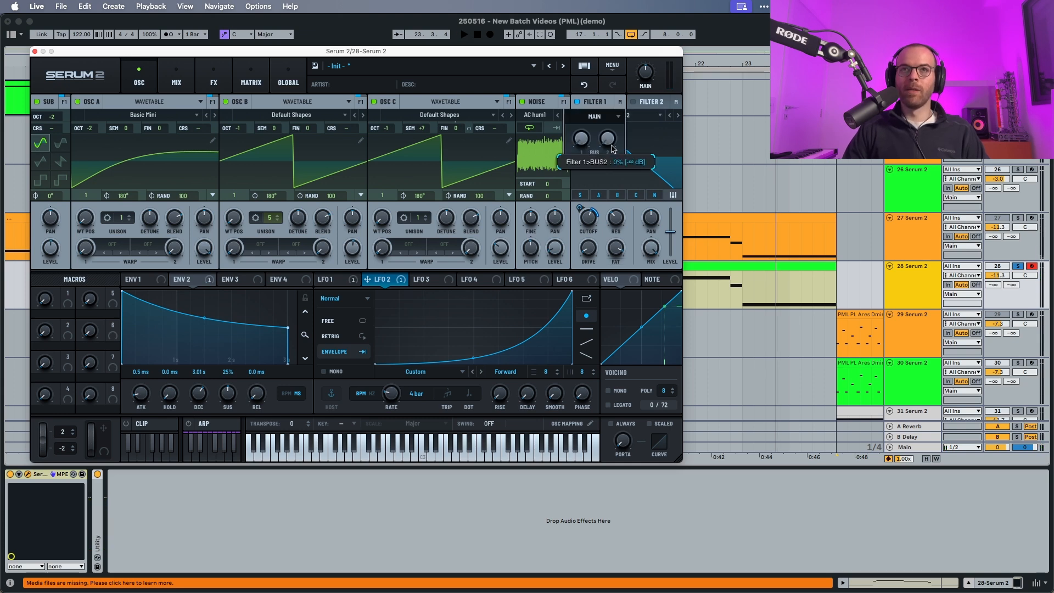
key("space")
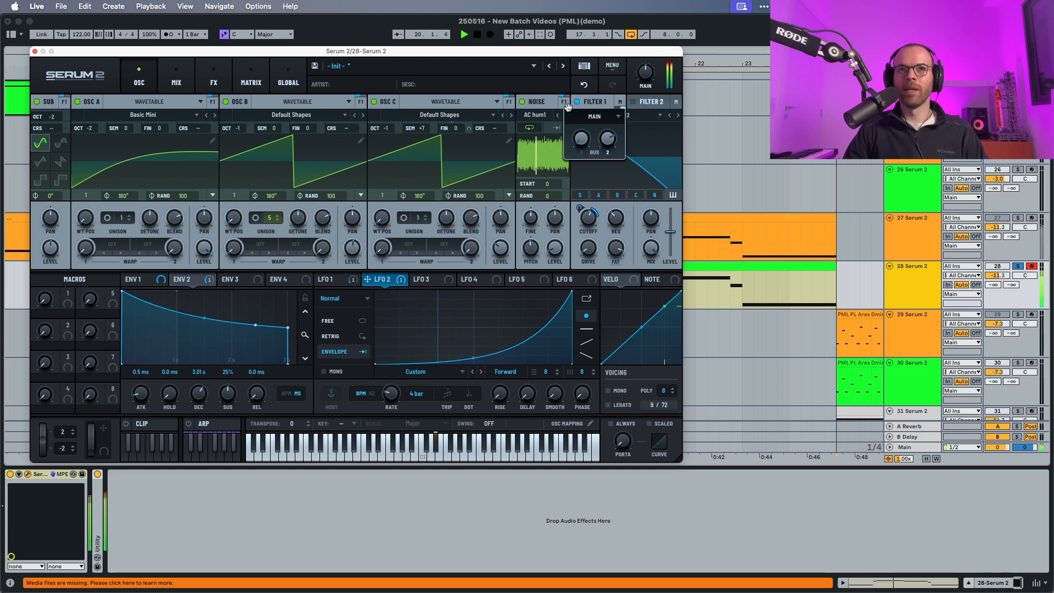
key("space")
left_click(507, 101)
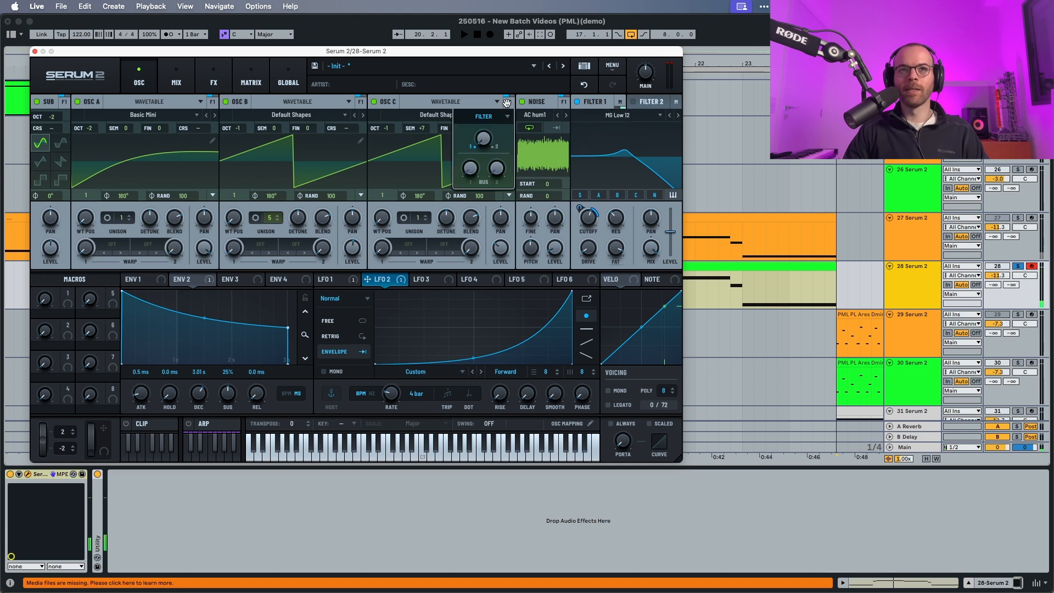
key("space")
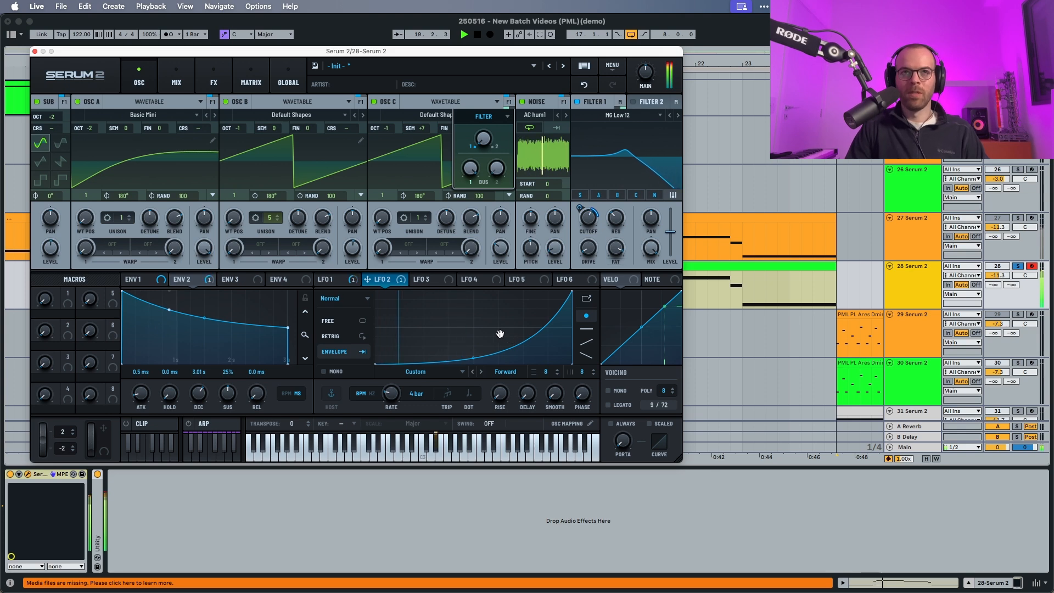
key("space")
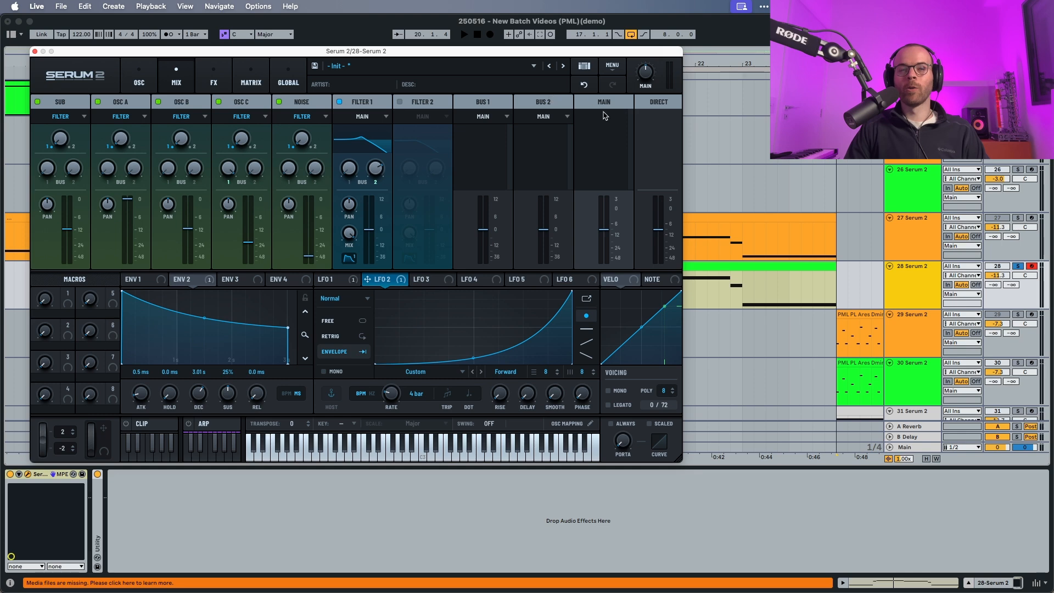
Route Bus 2 to the Direct output in the mixer and check its level during playback.
left_click(547, 116)
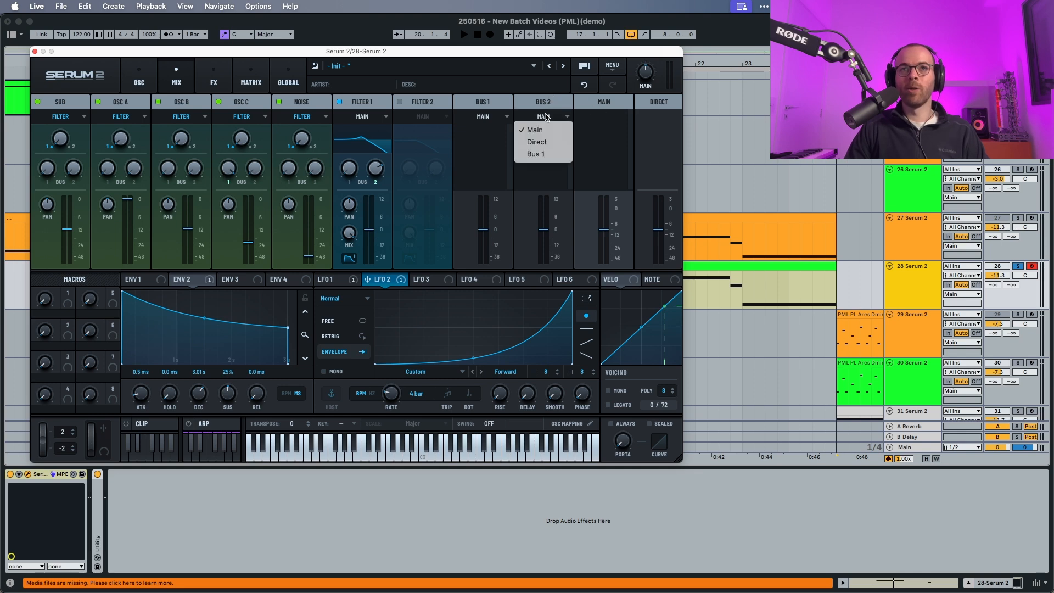
left_click(549, 142)
key("space")
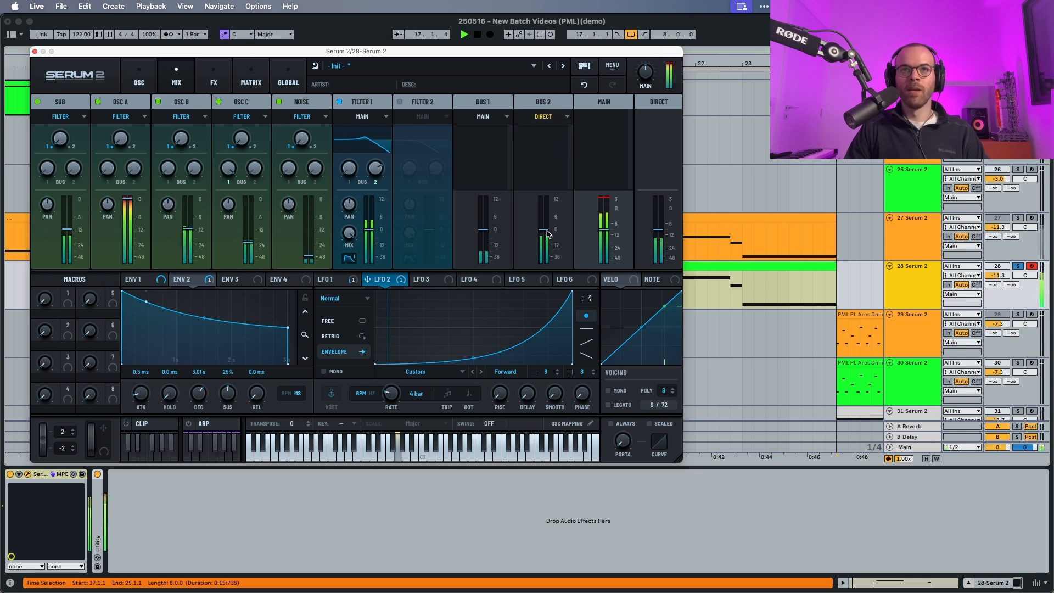
left_click_drag(546, 233, 547, 231)
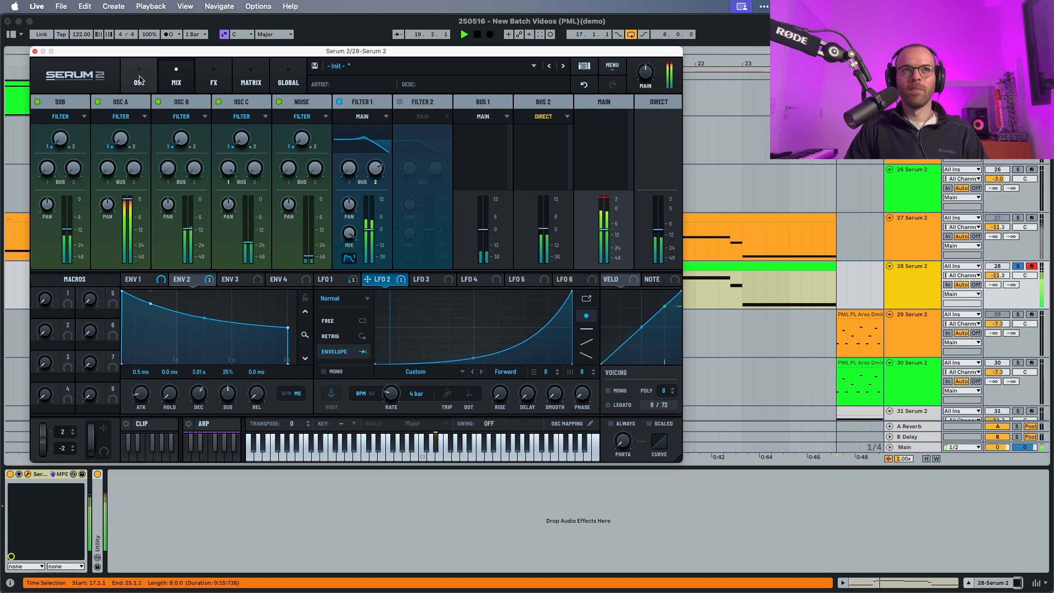
Add a Distortion effect to Bus 1, set its type to Asym and raise its drive to about 51% during playback.
left_click(225, 85)
left_click(41, 120)
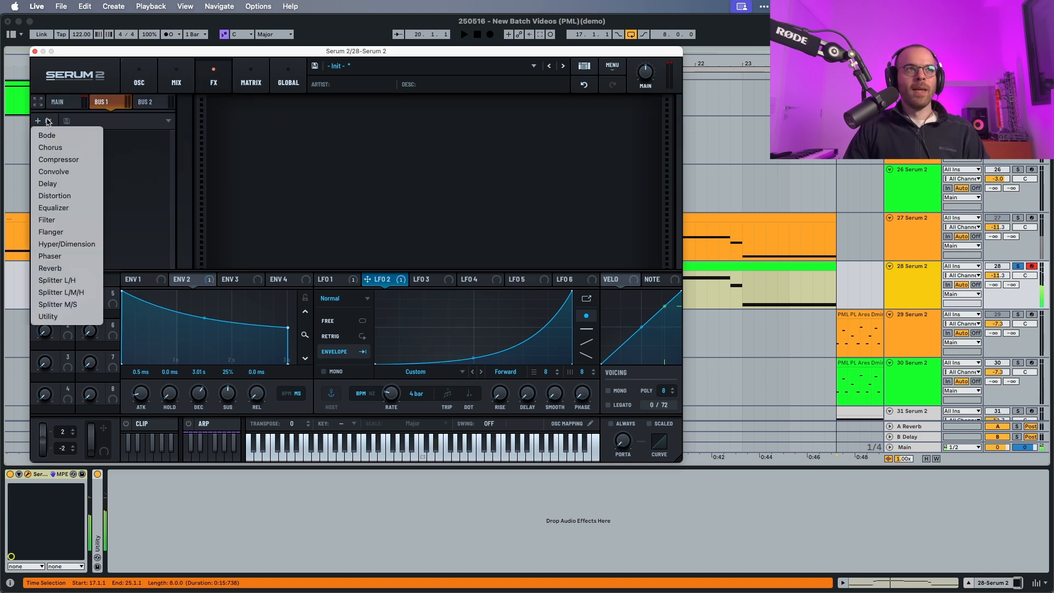
left_click(110, 107)
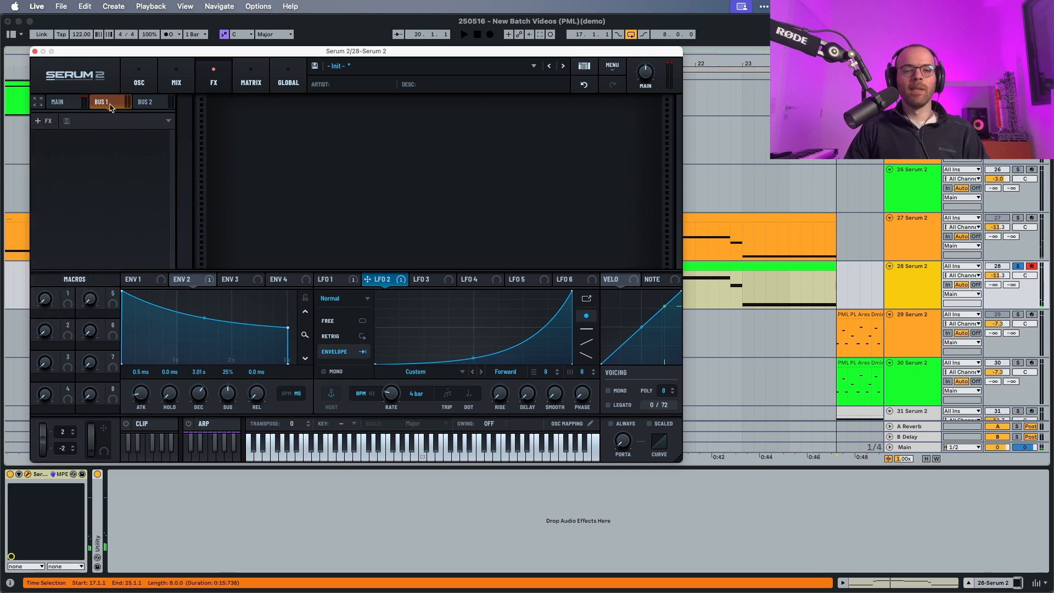
left_click(43, 122)
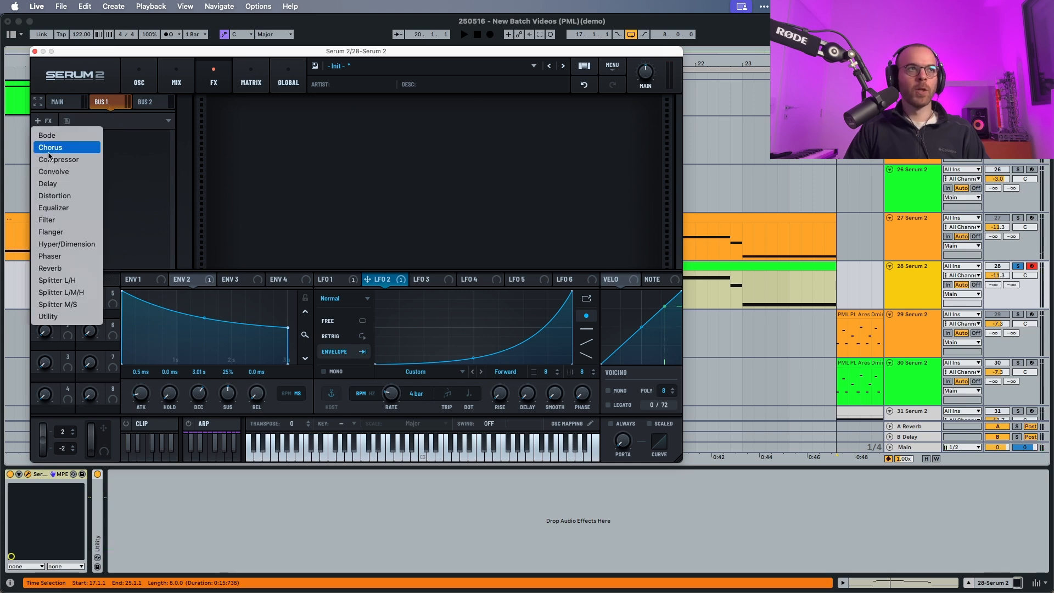
left_click(62, 202)
key("space")
left_click(321, 141)
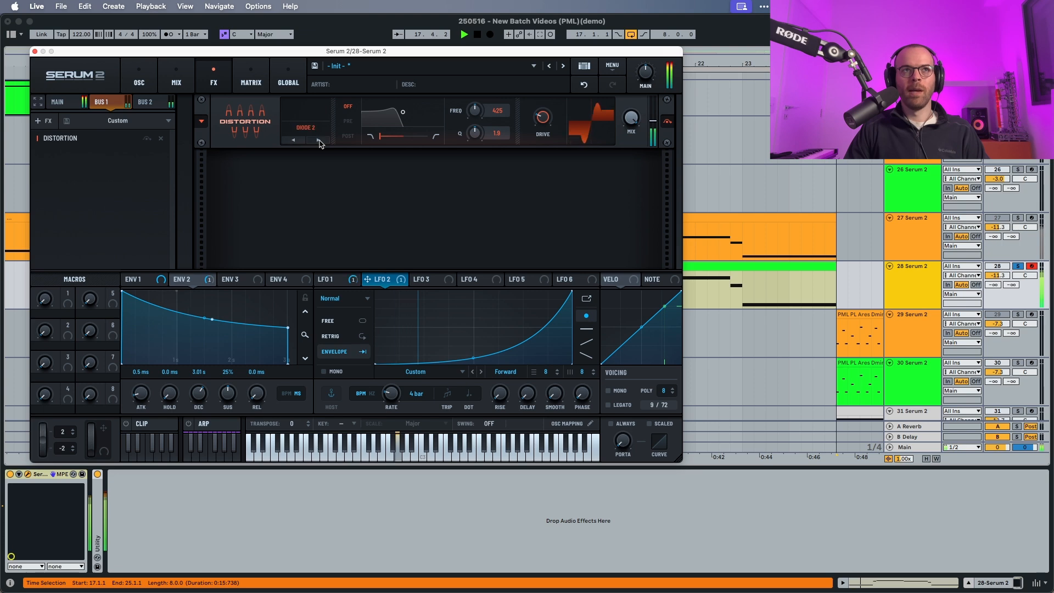
left_click(318, 141)
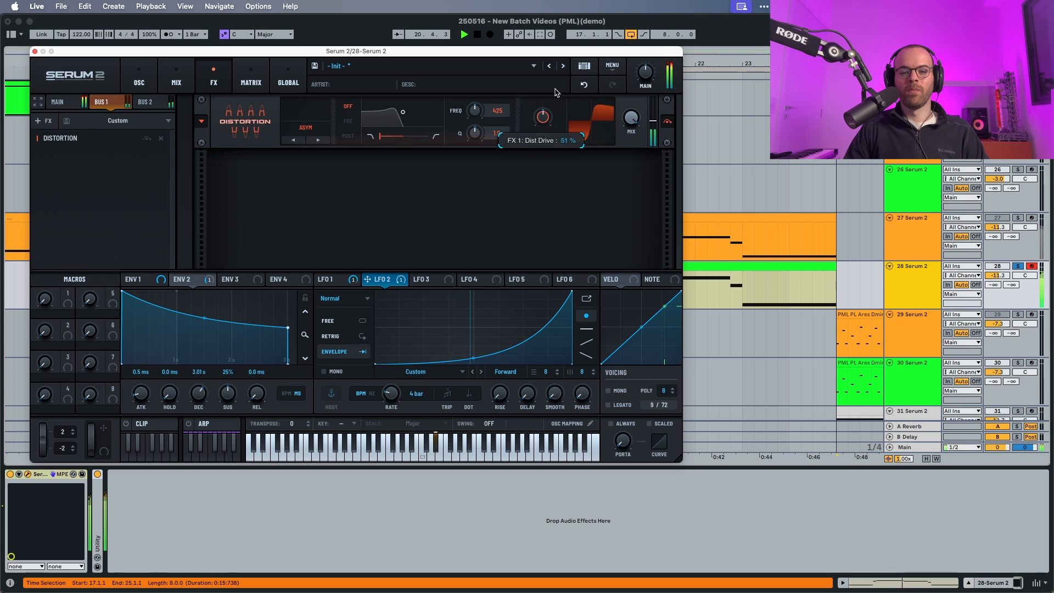
key("space")
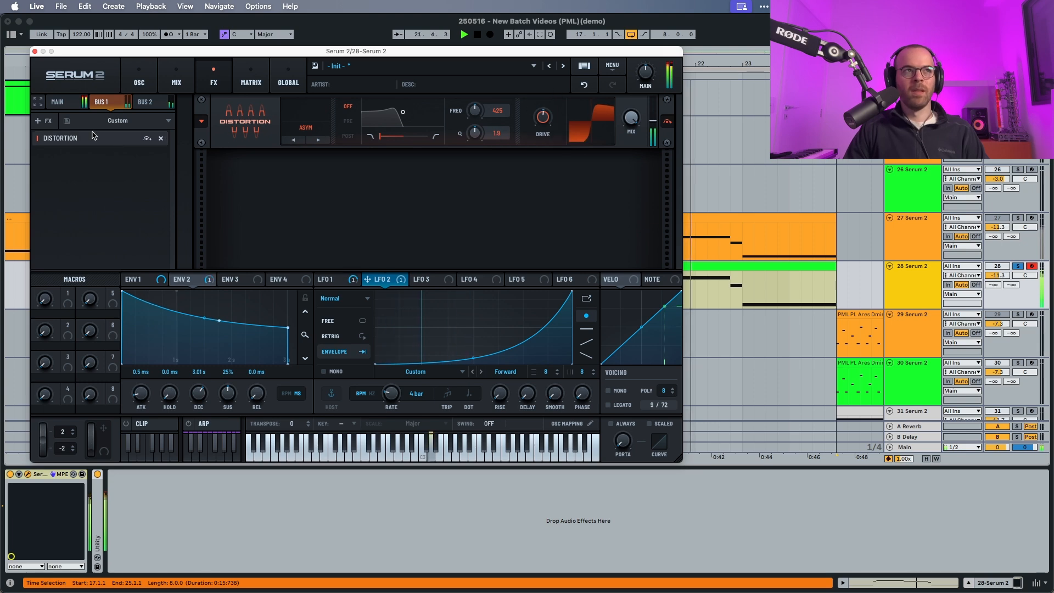
Add an Equalizer to Bus 1 and make its high band a low-pass at about 98 Hz with Q 52.
left_click(41, 120)
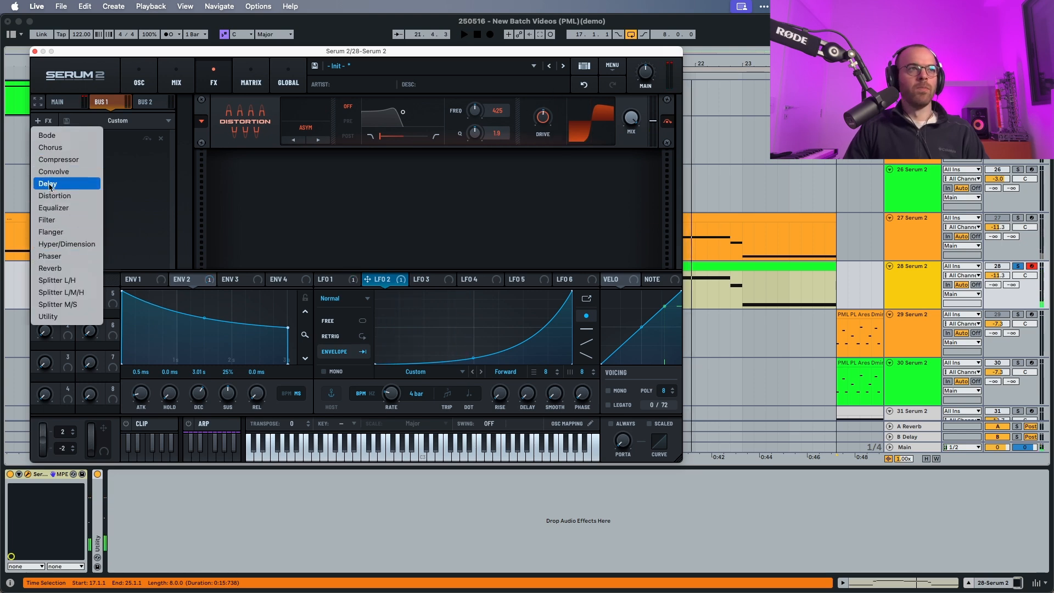
left_click(53, 208)
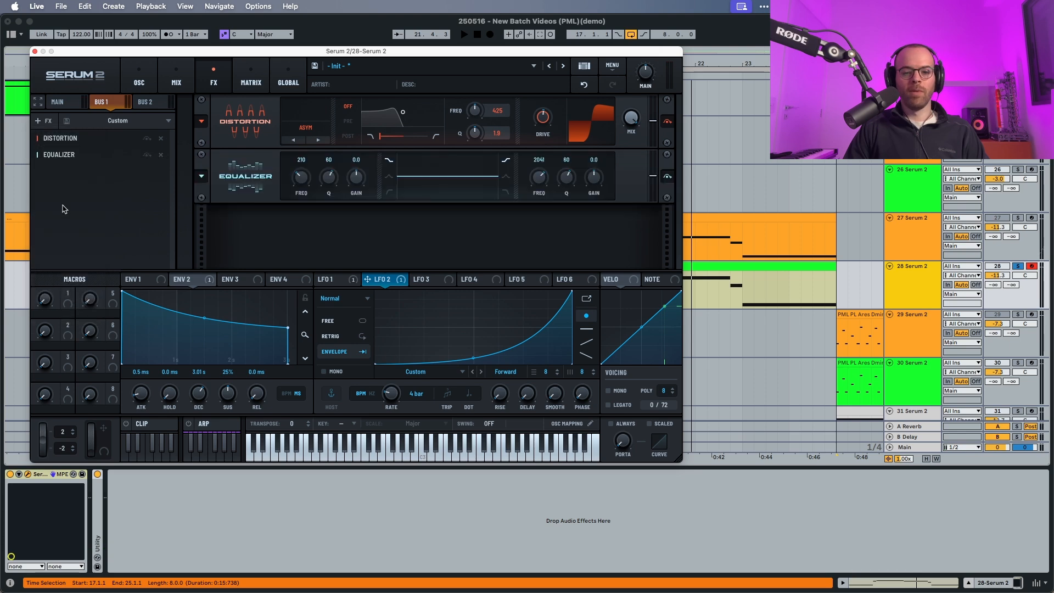
key("space")
key("space")
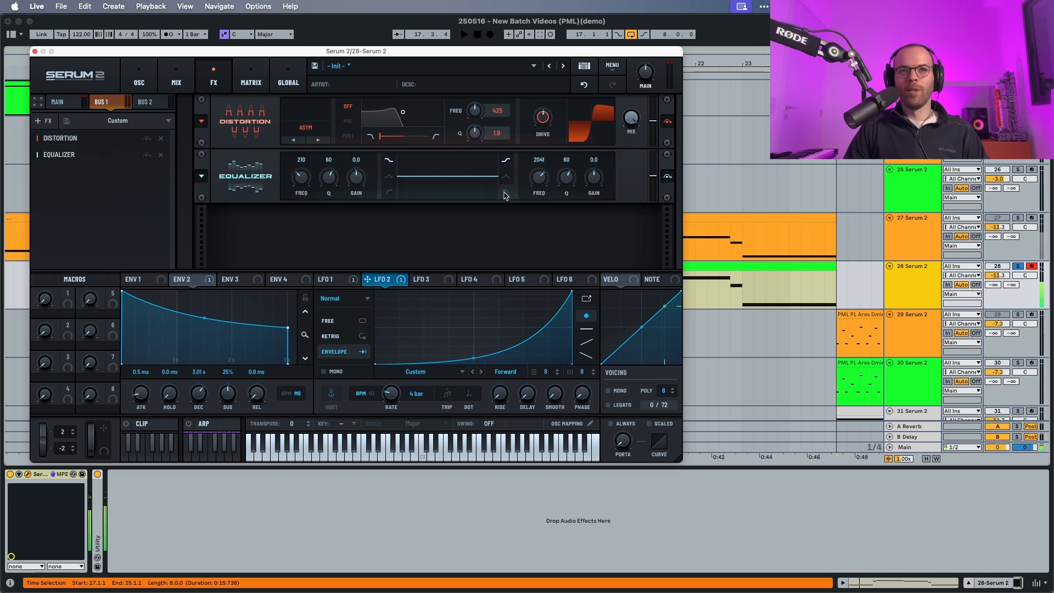
left_click(506, 192)
left_click_drag(569, 178, 536, 228)
key("space")
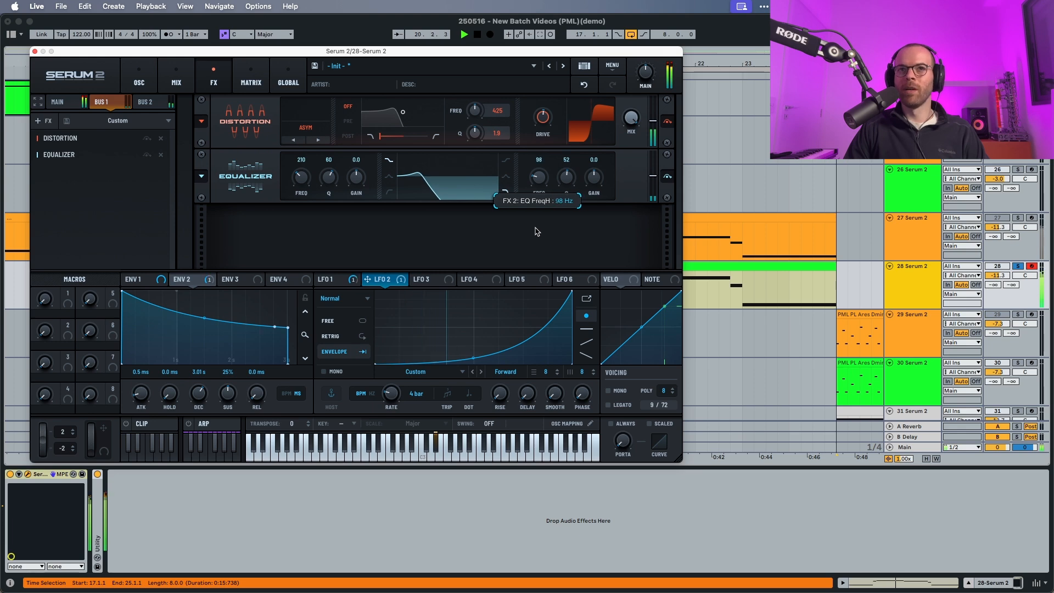
Modulate the high-band frequency of Bus 1's Equalizer with Envelope 2 and audition the movement during playback.
left_click_drag(536, 188, 536, 190)
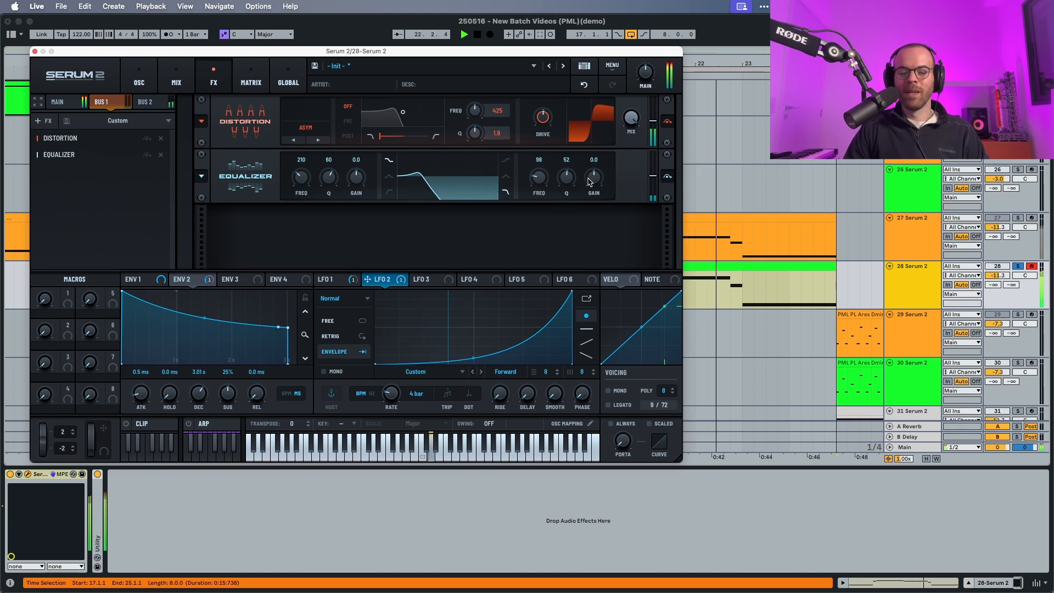
key("space")
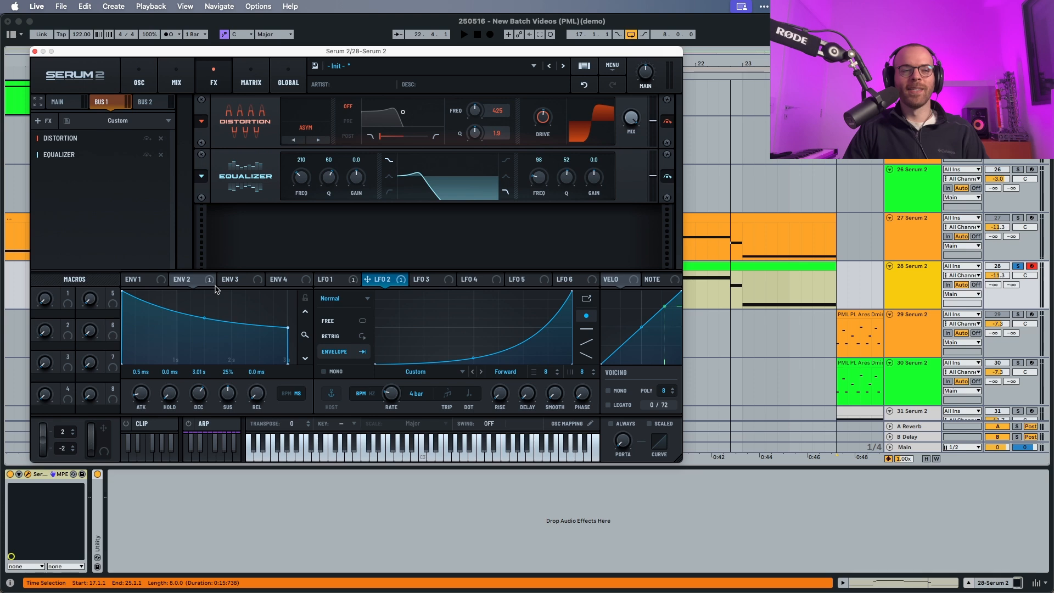
left_click_drag(206, 281, 530, 202)
key("space")
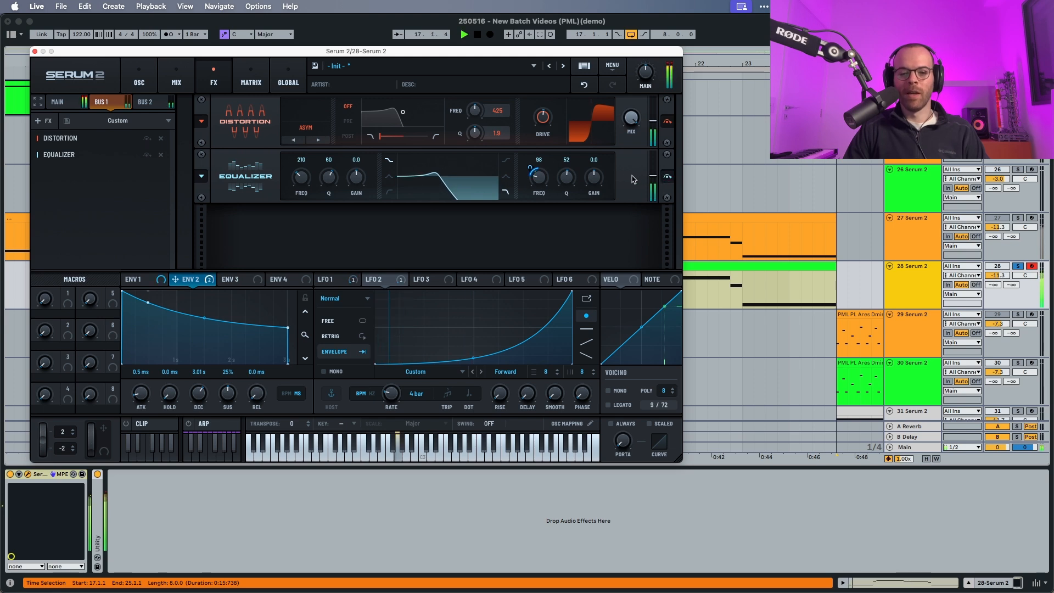
key("space")
Add a Hyper/Dimension effect to Bus 2, set its Hyper mix to 25% and audition it during playback.
left_click(145, 101)
left_click(44, 120)
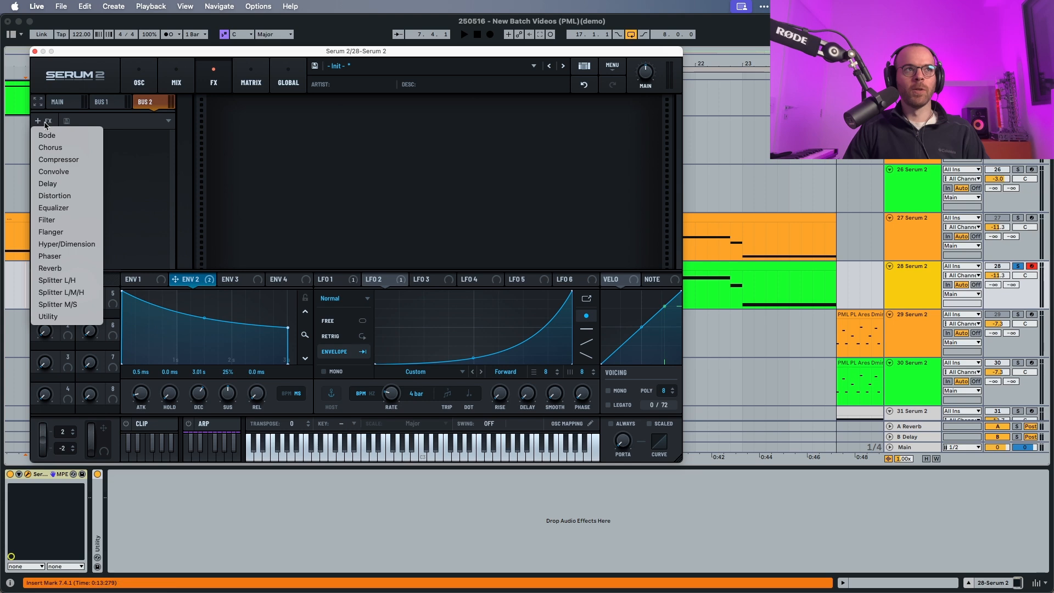
left_click(57, 245)
key("space")
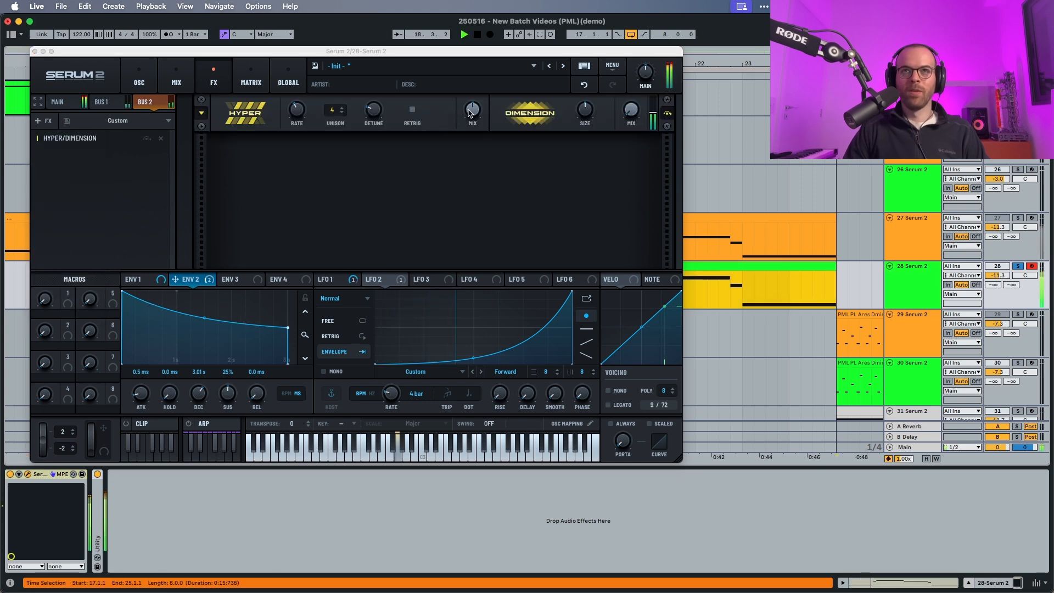
key("space")
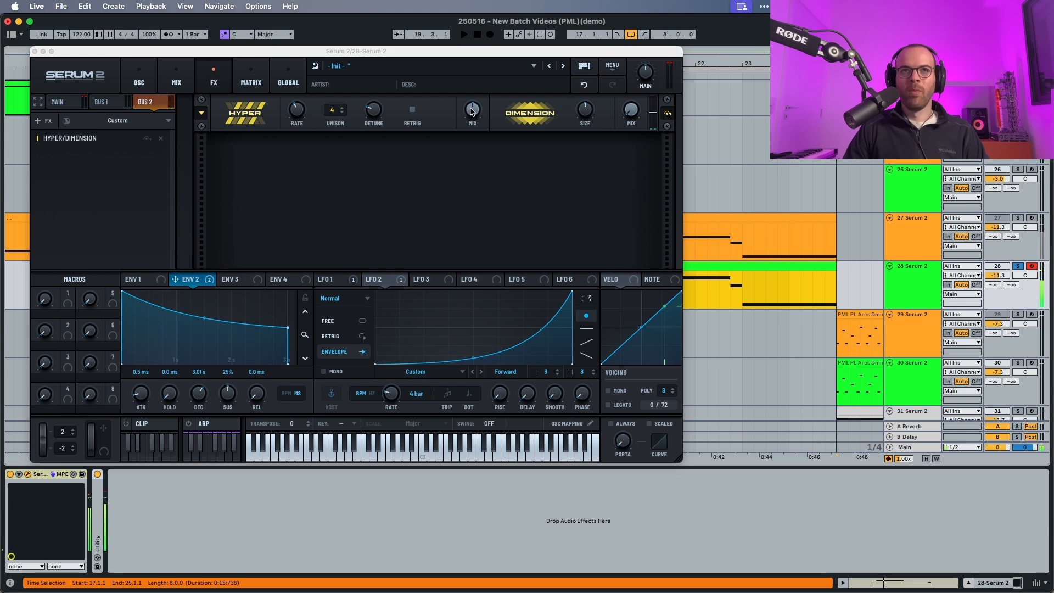
left_click(471, 112)
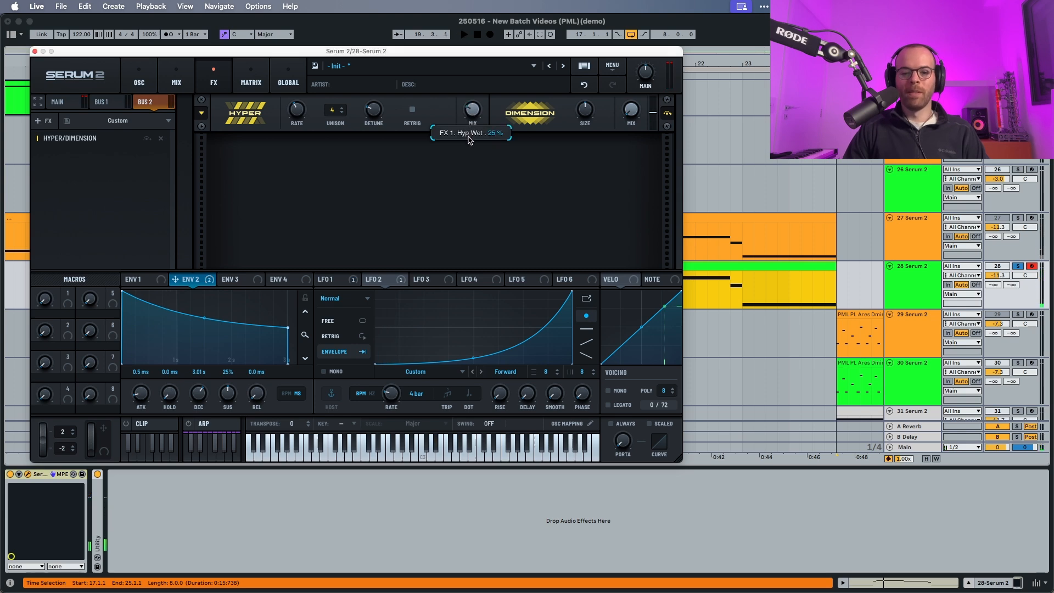
key("space")
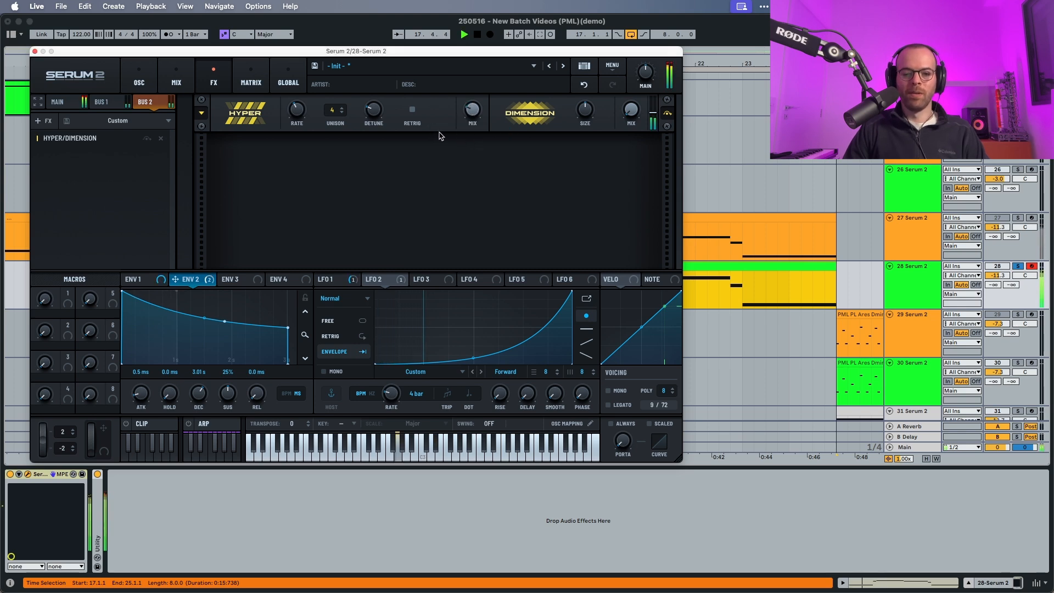
key("space")
Add a Delay to Bus 2 with dotted 1/8 times on both sides and feedback at about 45% during playback.
left_click(38, 120)
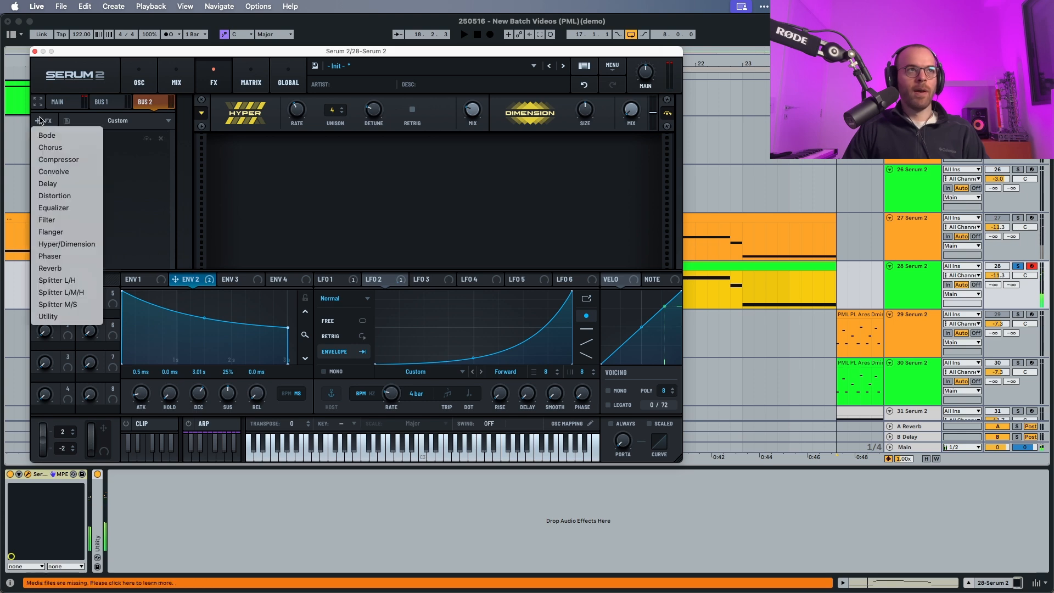
left_click(55, 183)
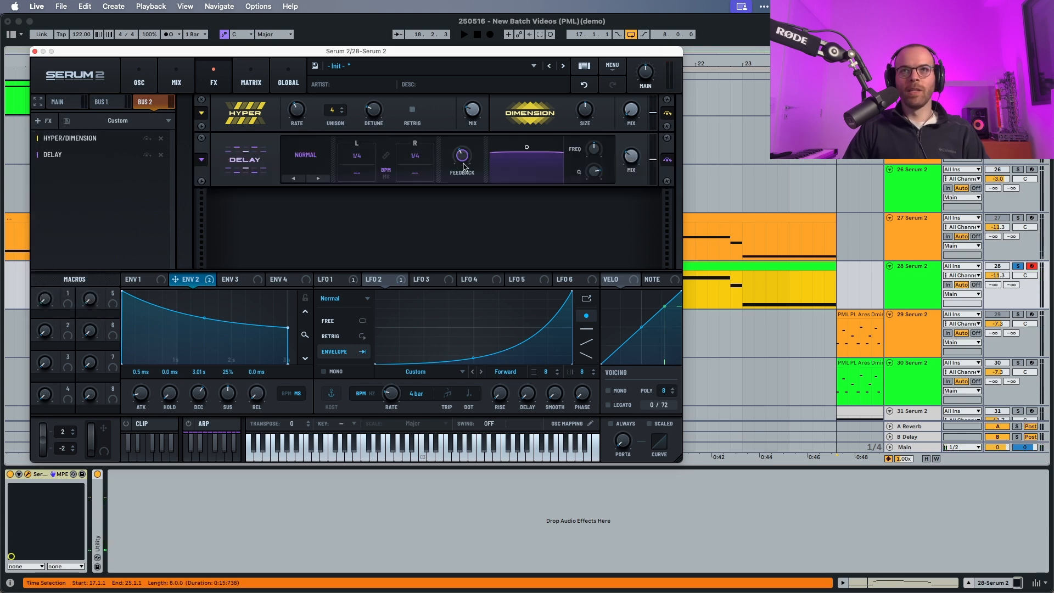
key("space")
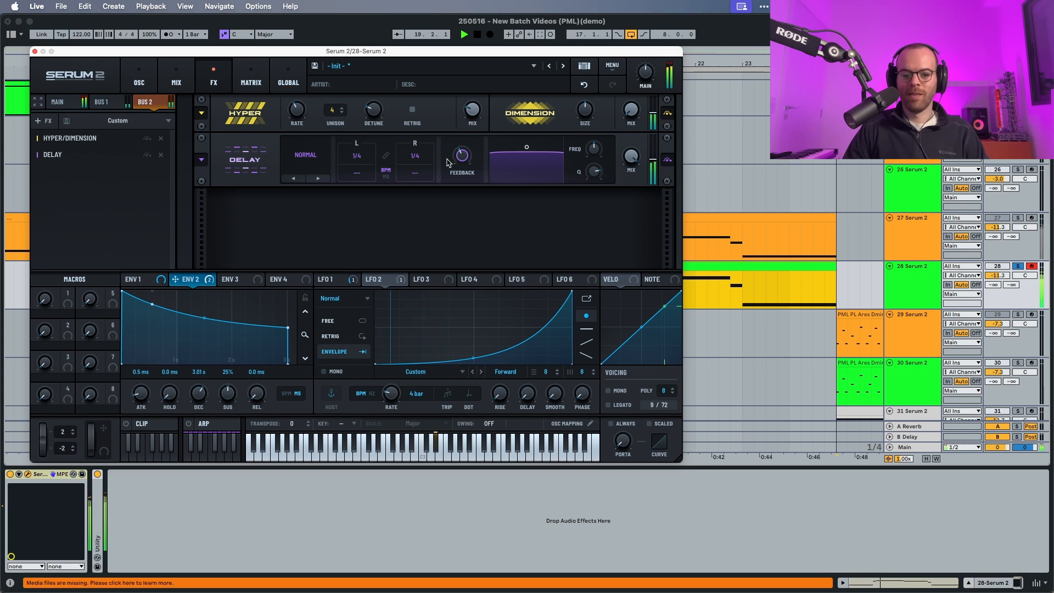
left_click_drag(358, 155, 358, 162)
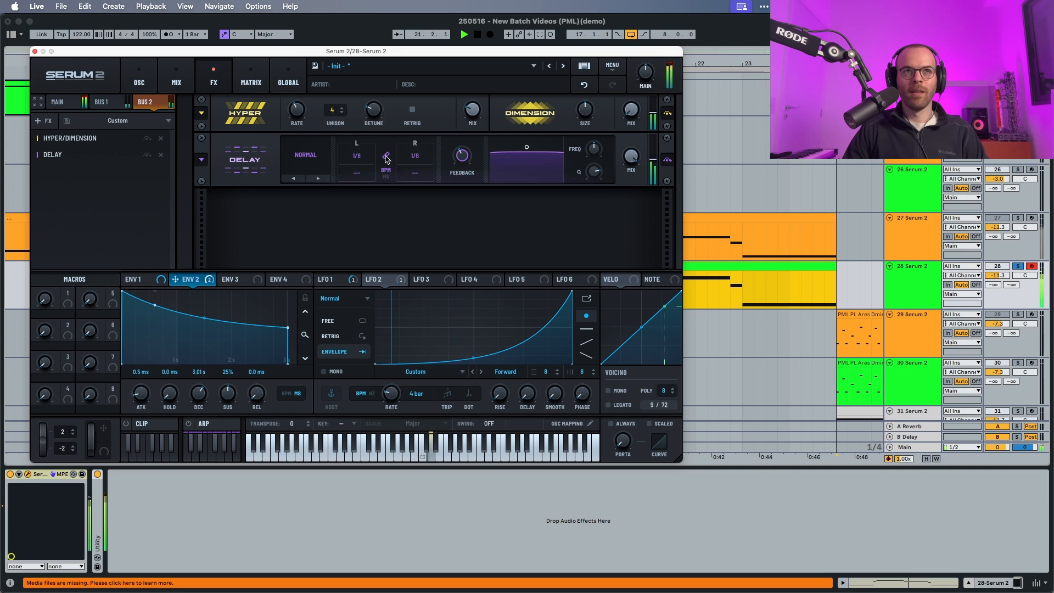
left_click_drag(361, 179, 408, 169)
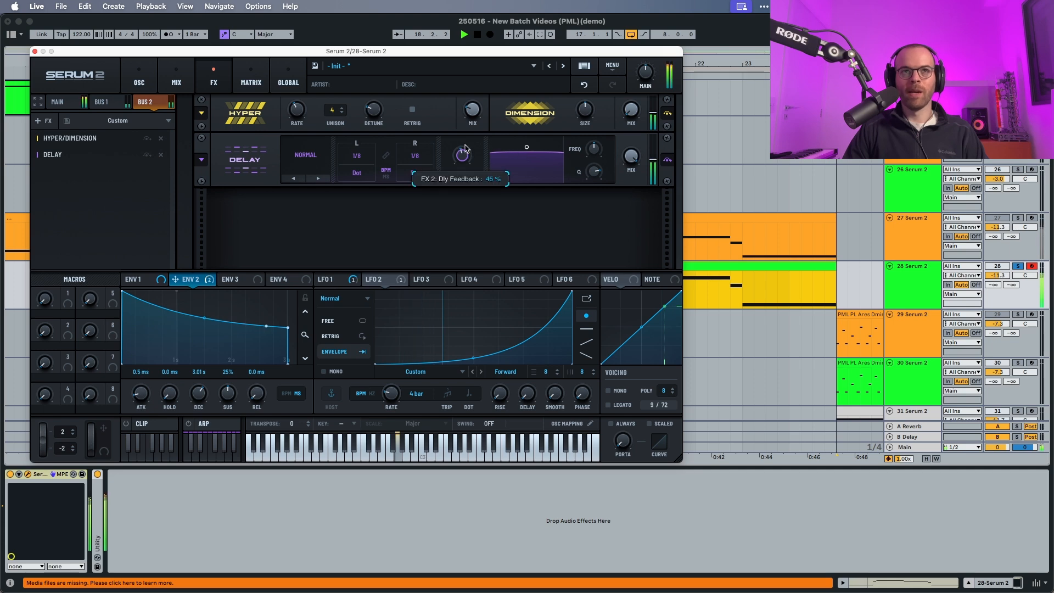
scroll(465, 145, "up", 1)
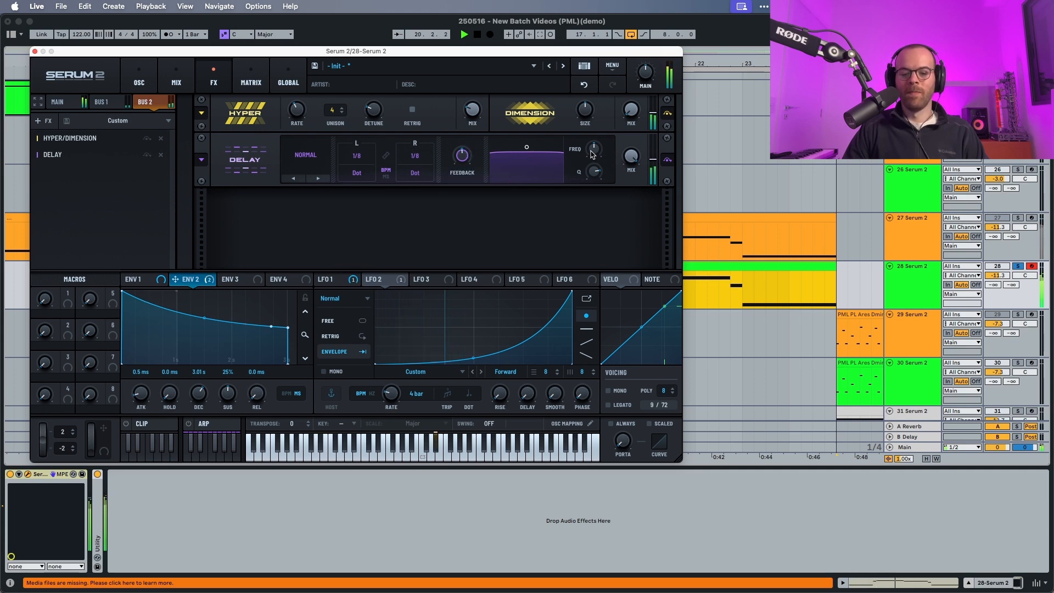
Raise the Bus 2 delay's filter frequency, switch its mode to Ping-Pong and audition it during playback.
left_click_drag(593, 151, 594, 145)
key("space")
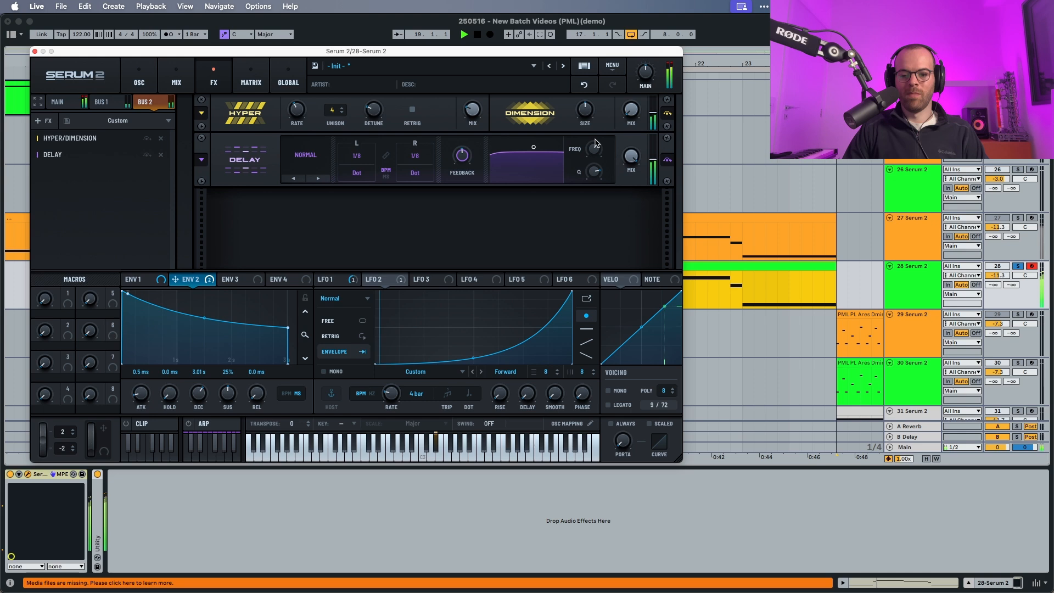
left_click_drag(593, 150, 593, 149)
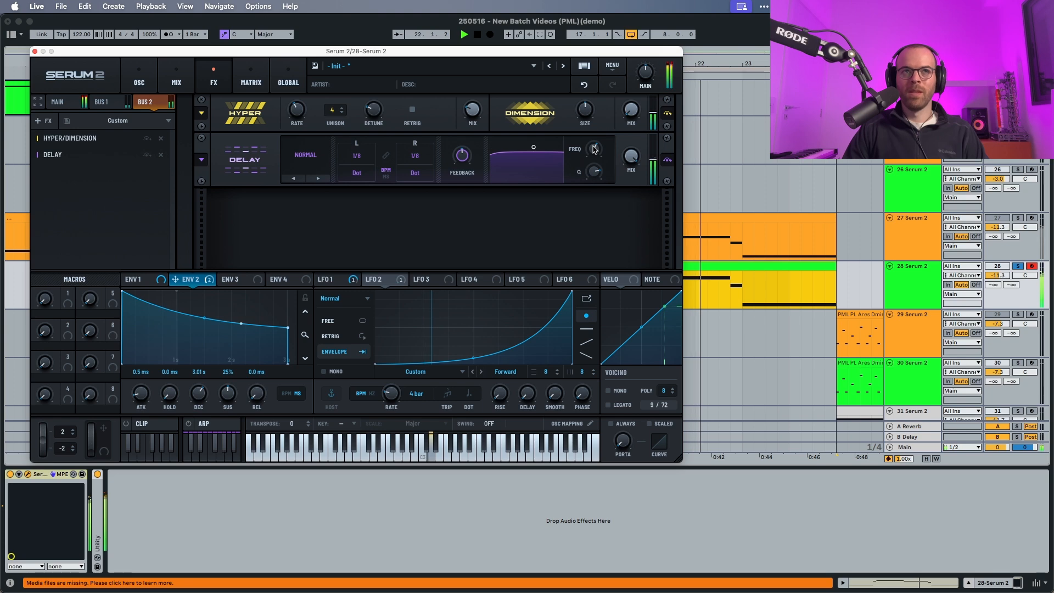
key("space")
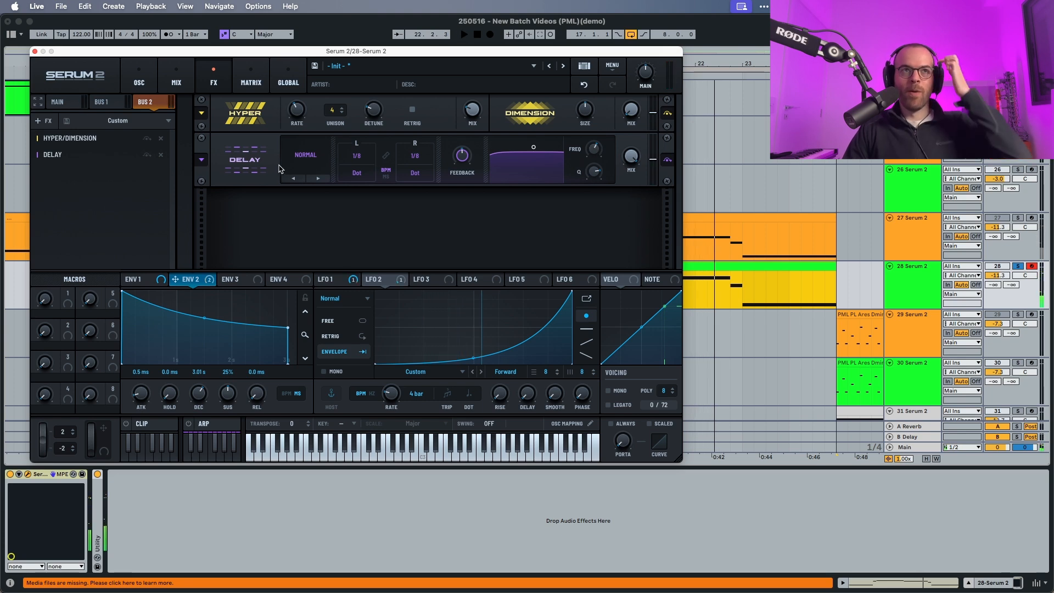
left_click(318, 178)
key("space")
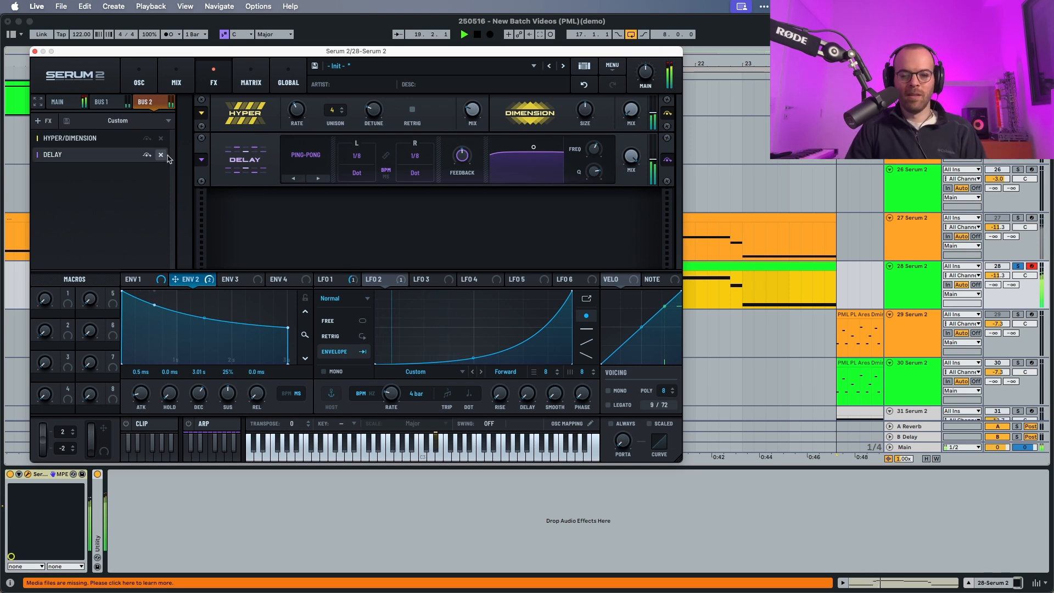
Add a second Delay to Bus 2 in Ping-Pong mode with dotted 1/4 times on both sides.
left_click(44, 120)
key("space")
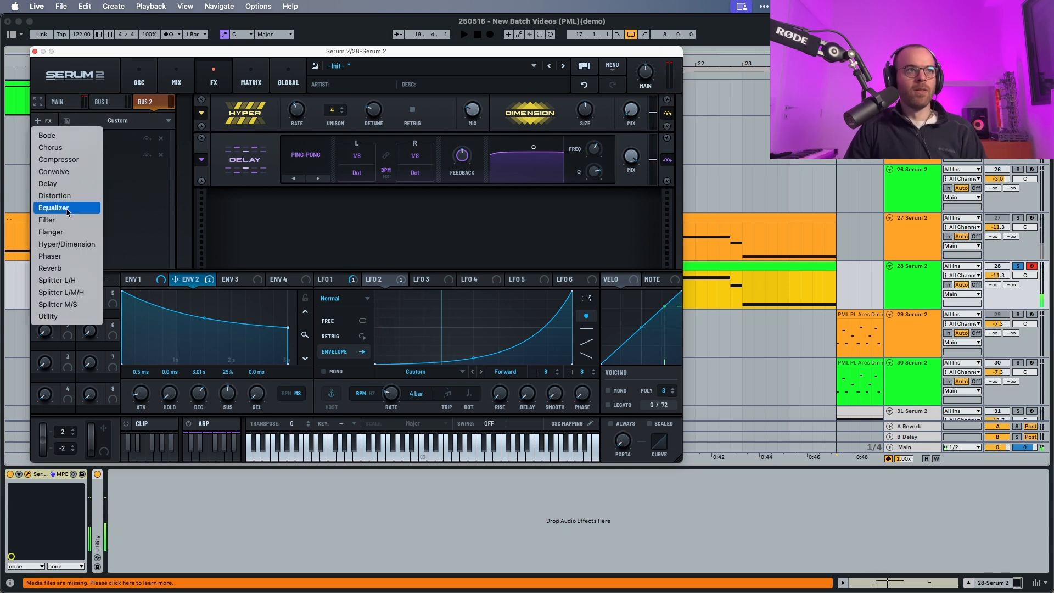
left_click(57, 188)
key("space")
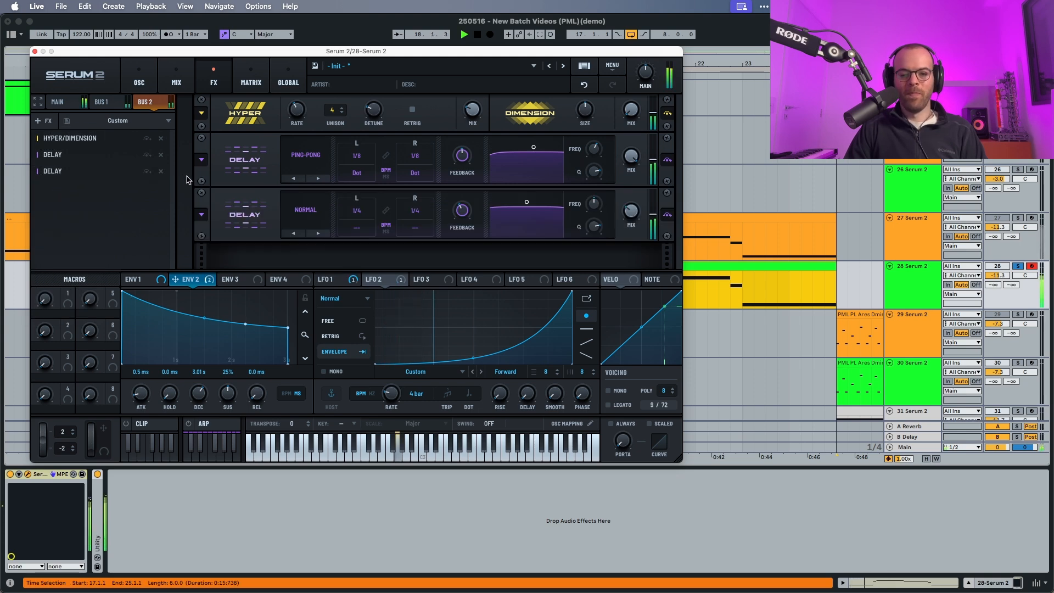
key("space")
left_click_drag(355, 211, 352, 217)
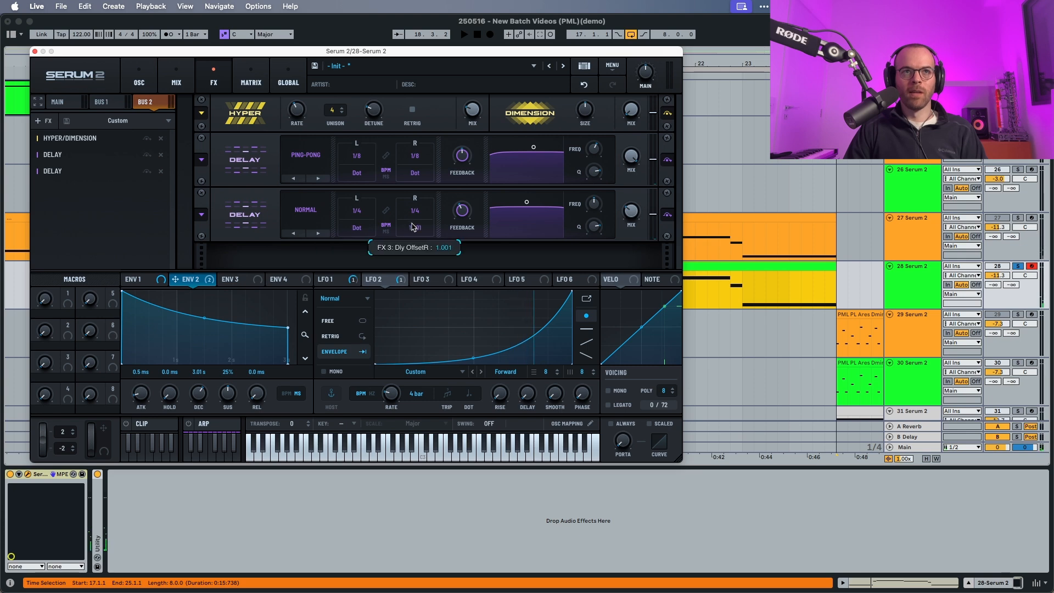
key("space")
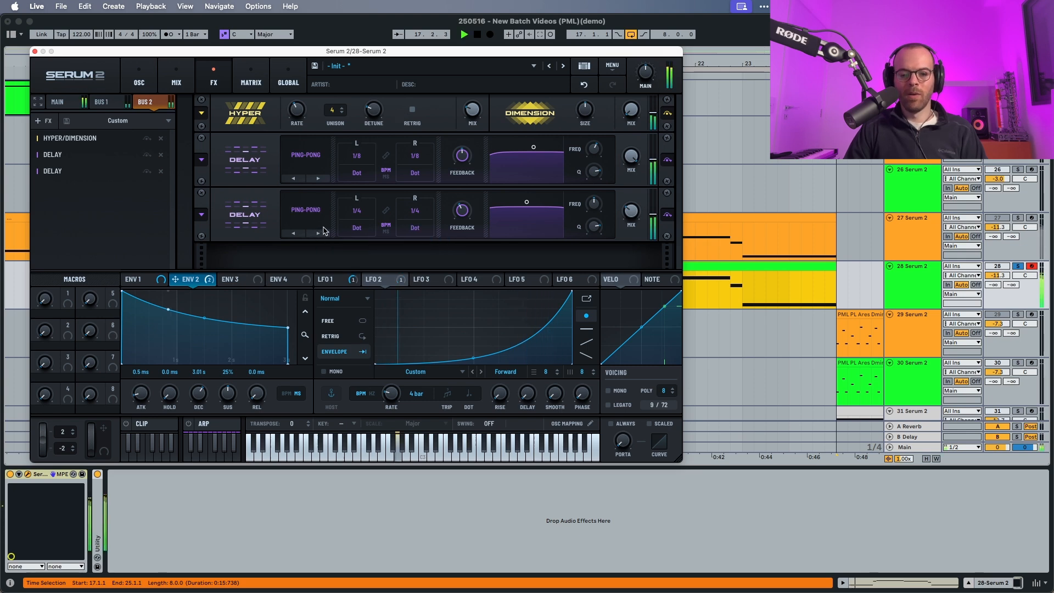
Adjust the second delay's feedback and raise its filter frequency to about 1542 Hz during playback.
key("space")
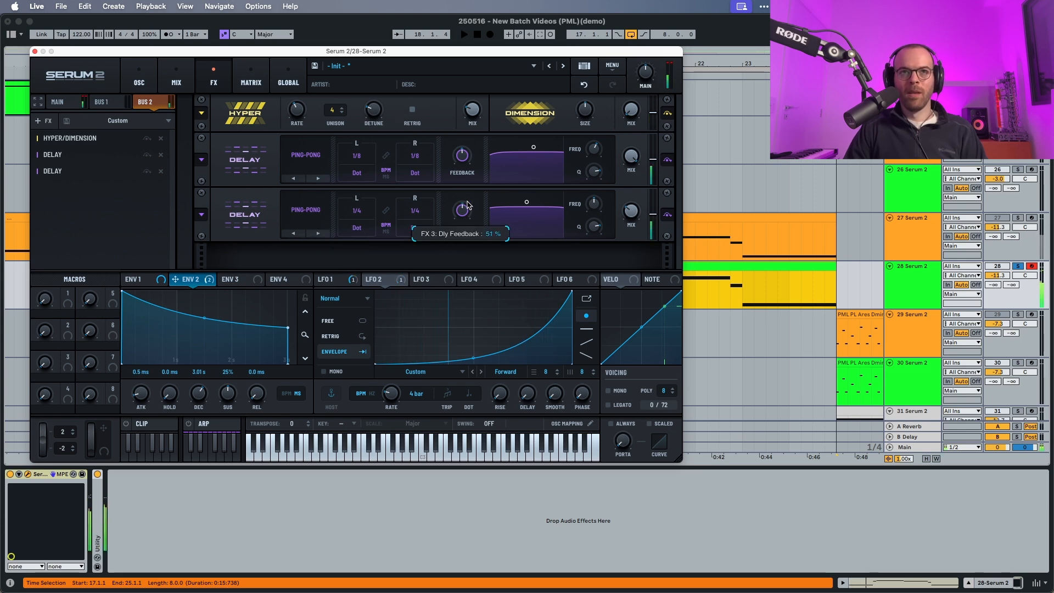
key("space")
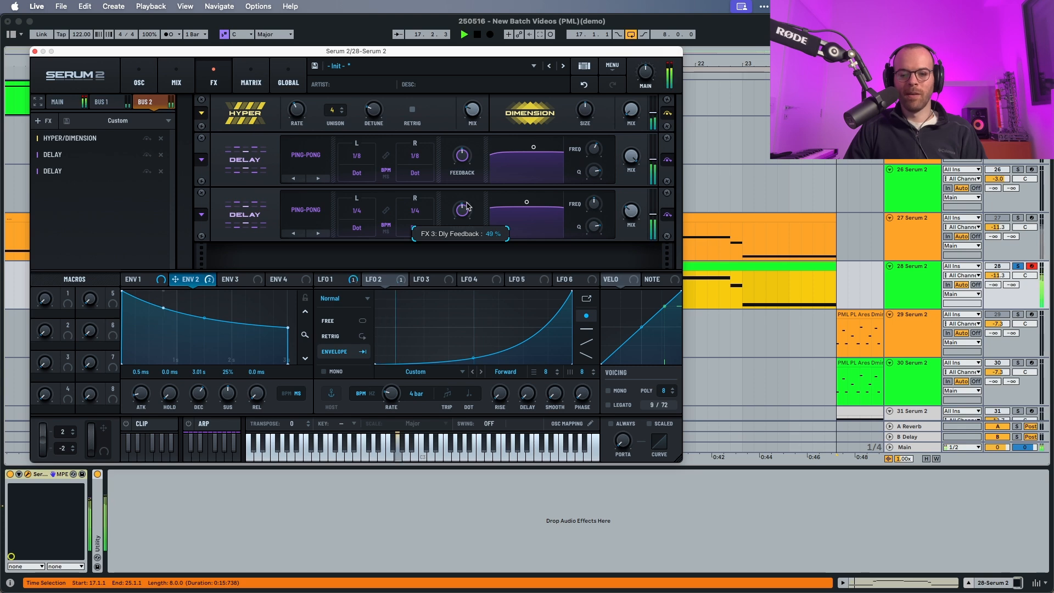
left_click_drag(597, 207, 598, 194)
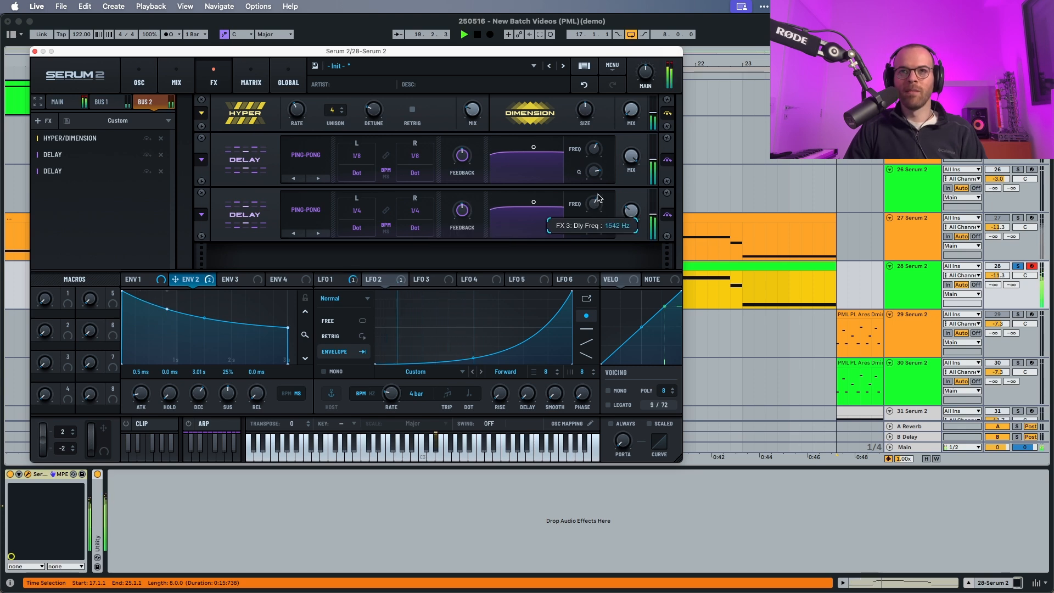
key("space")
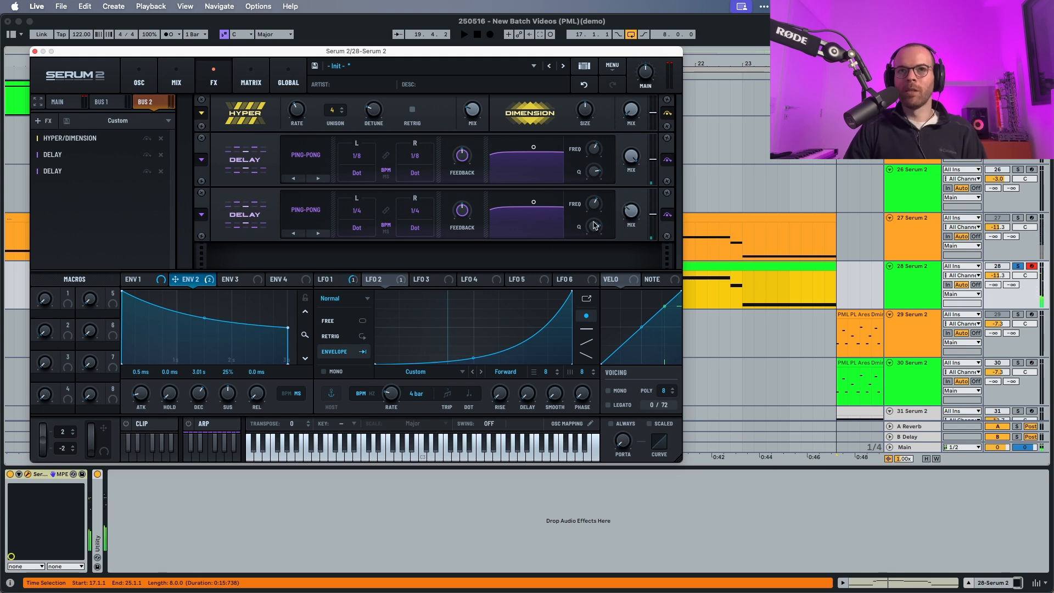
Set the second delay's filter Q to about 8.2 and raise the first delay's Q similarly during playback.
mouse_move(595, 225)
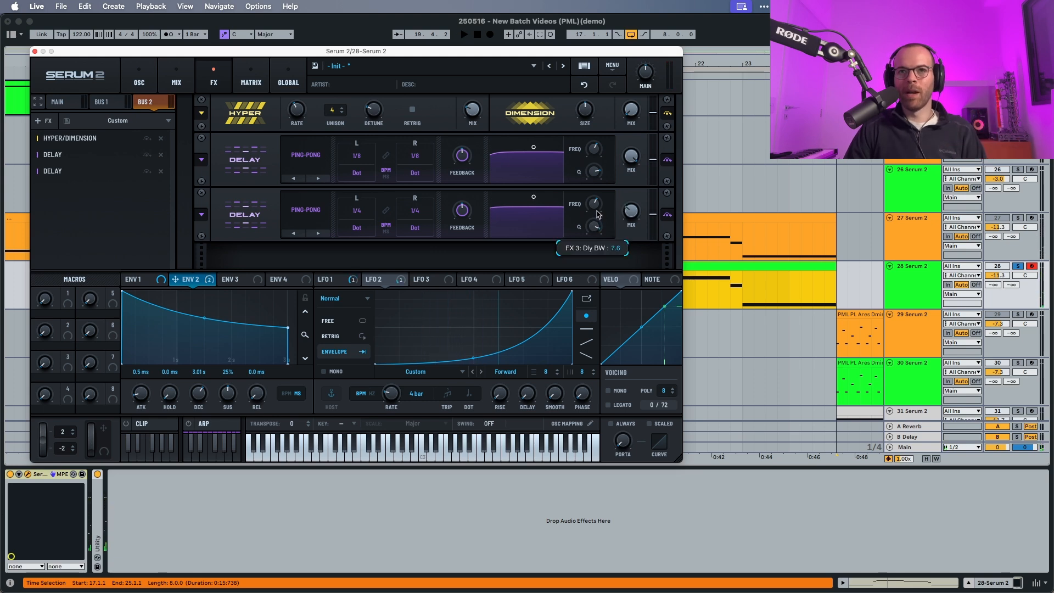
key("space")
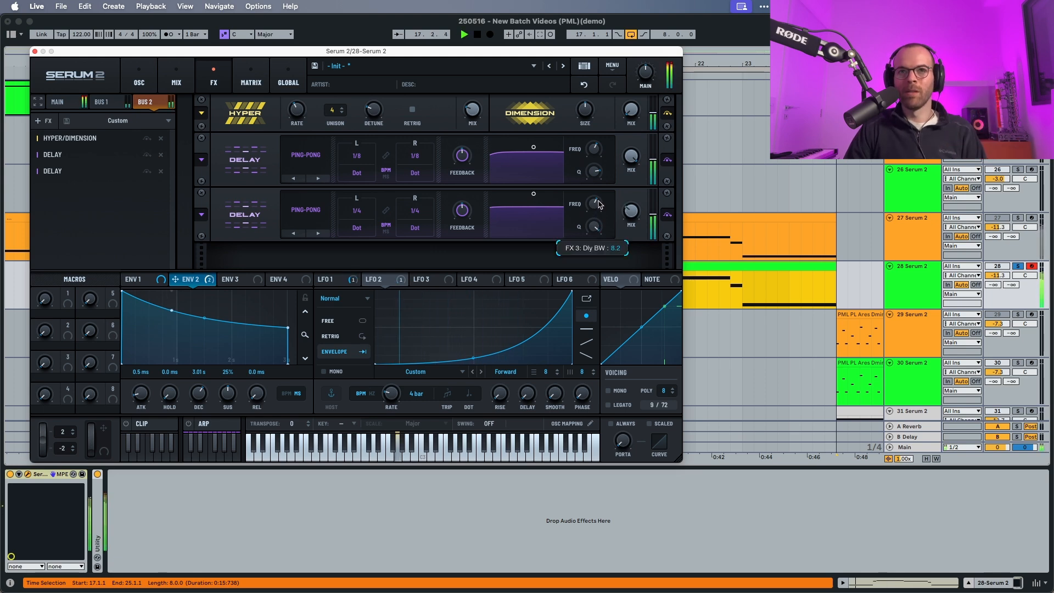
mouse_move(595, 171)
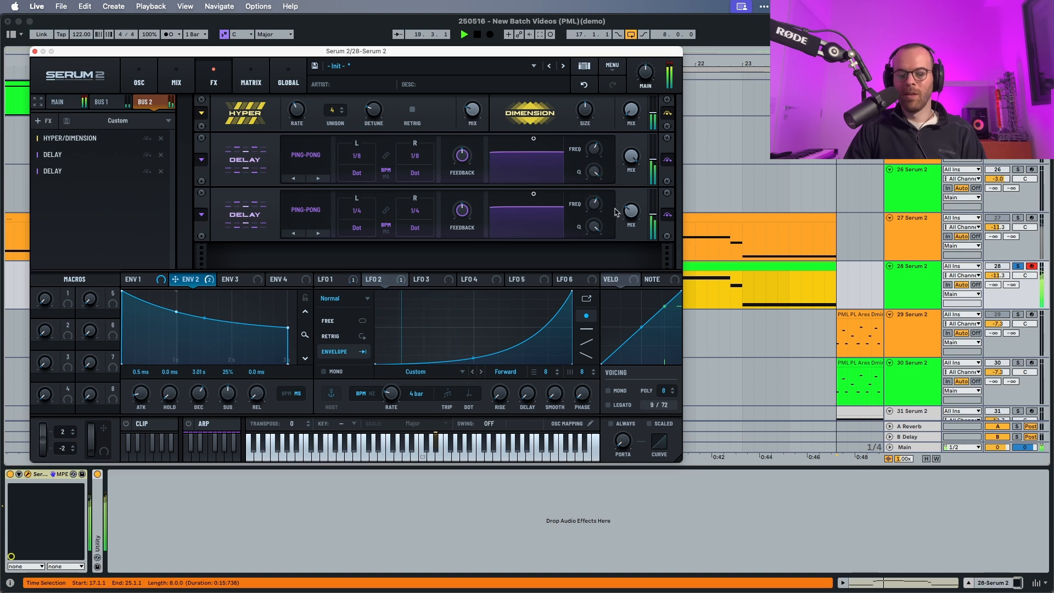
mouse_move(633, 222)
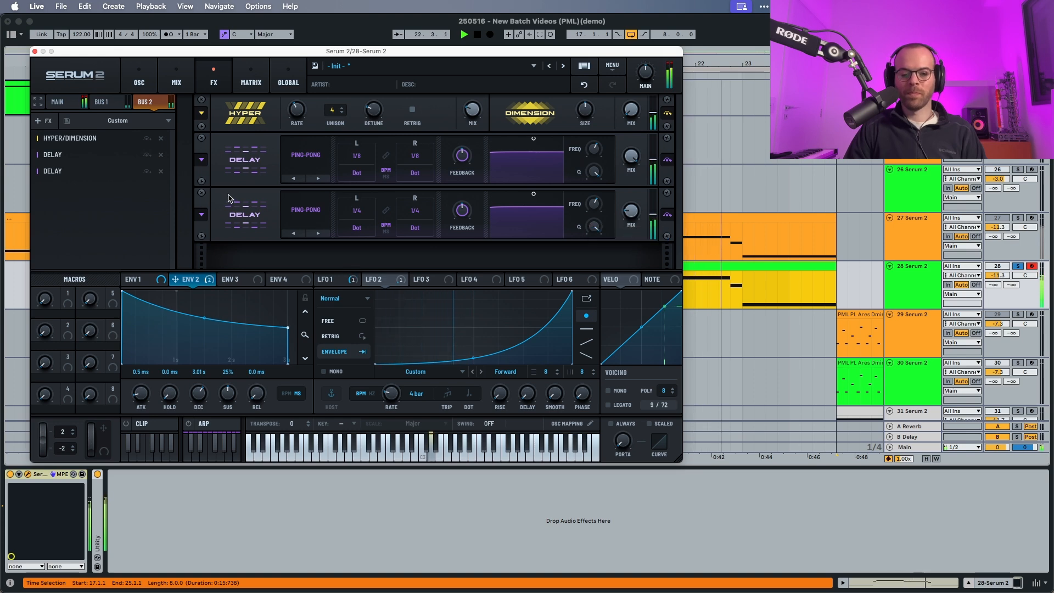
key("space")
Add a Convolve effect to Bus 2 and load the factory short impulse response "L90 Hall - Small Church".
left_click(44, 120)
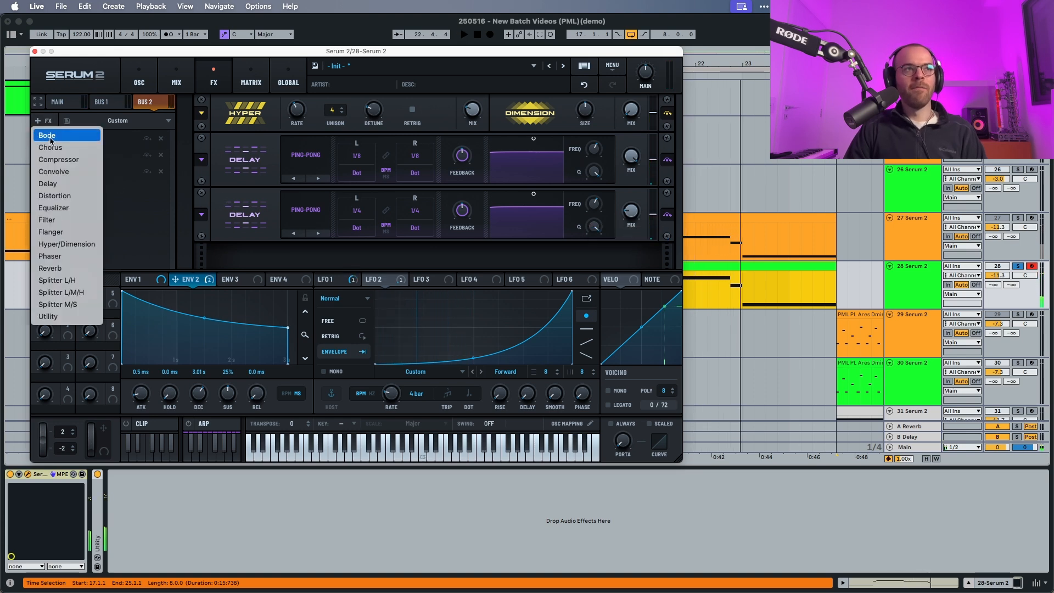
left_click(62, 172)
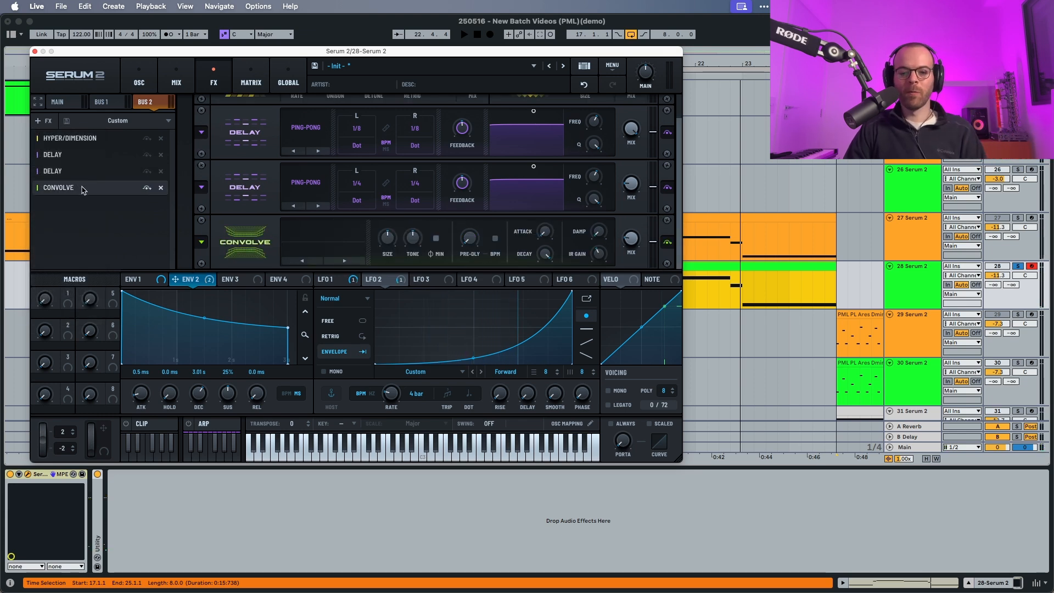
left_click(311, 253)
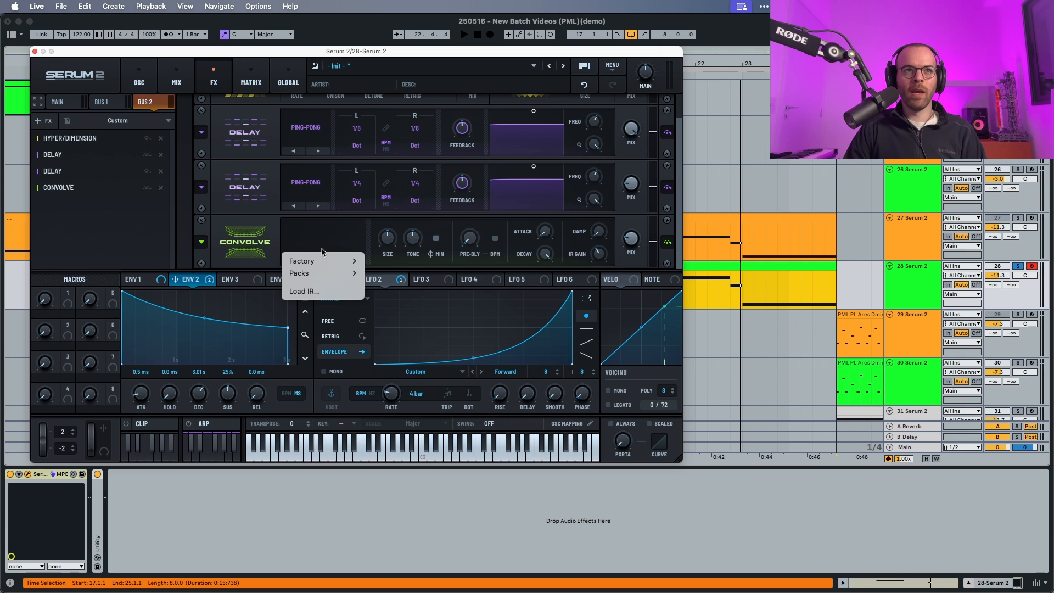
mouse_move(343, 260)
mouse_move(401, 299)
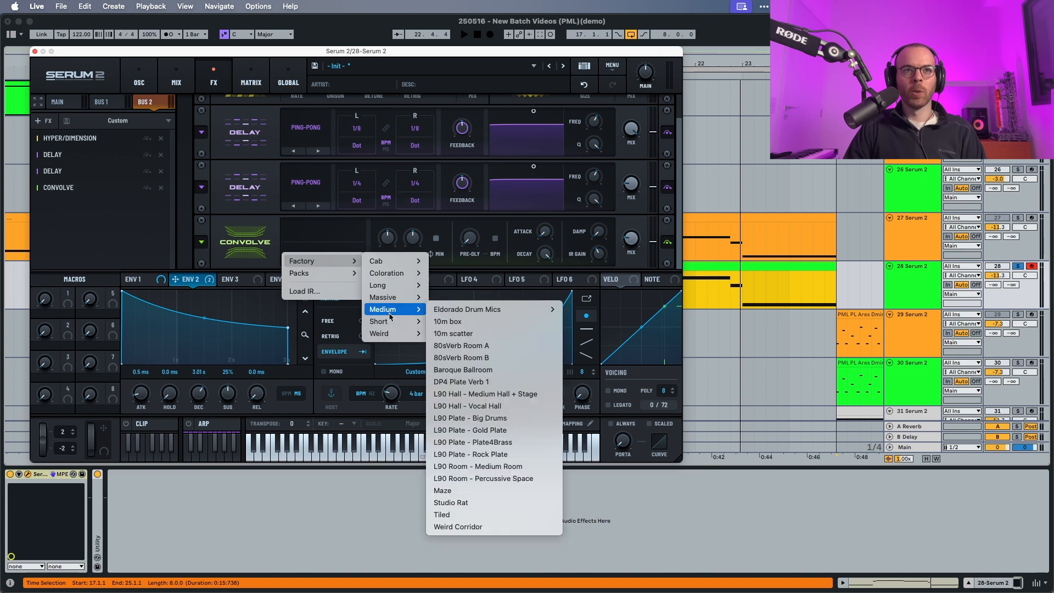
mouse_move(393, 323)
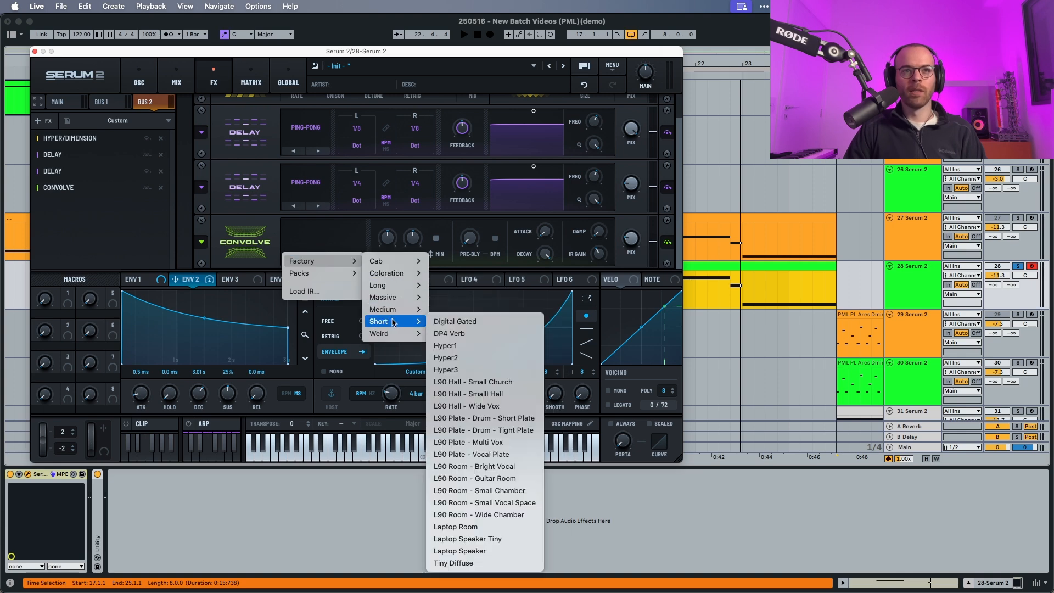
left_click(455, 388)
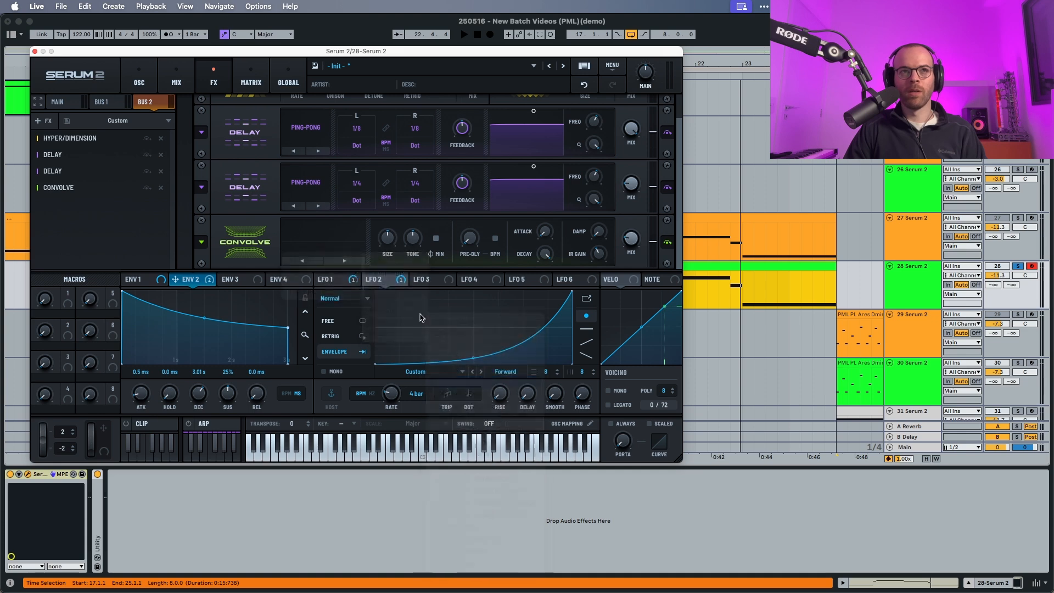
Set the Convolve wet mix to about 28% and reduce its decay while auditioning the bass.
key("space")
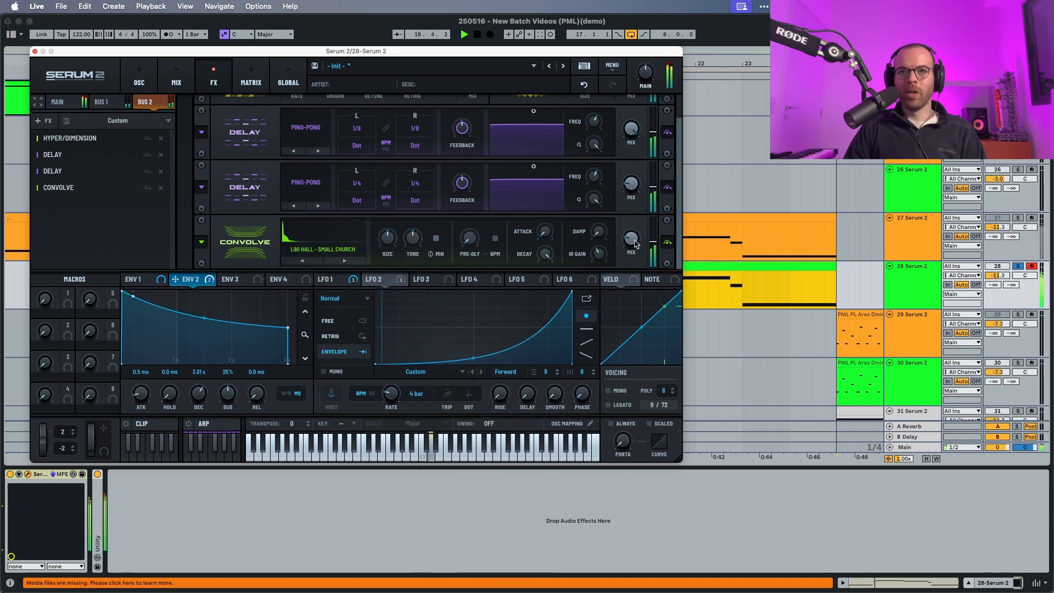
mouse_move(637, 244)
left_click_drag(636, 241, 635, 235)
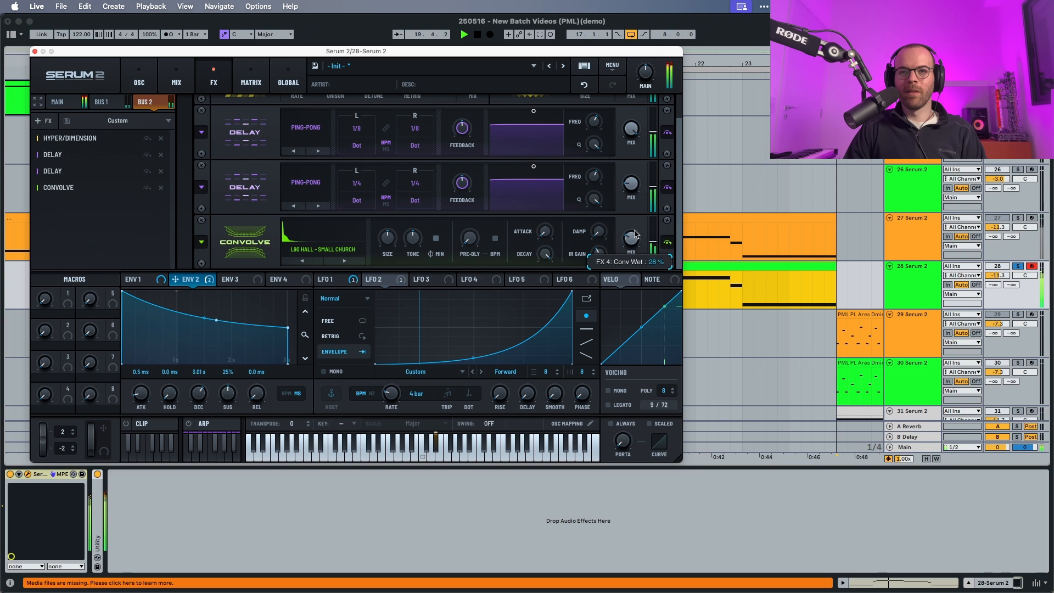
left_click_drag(641, 194, 647, 168)
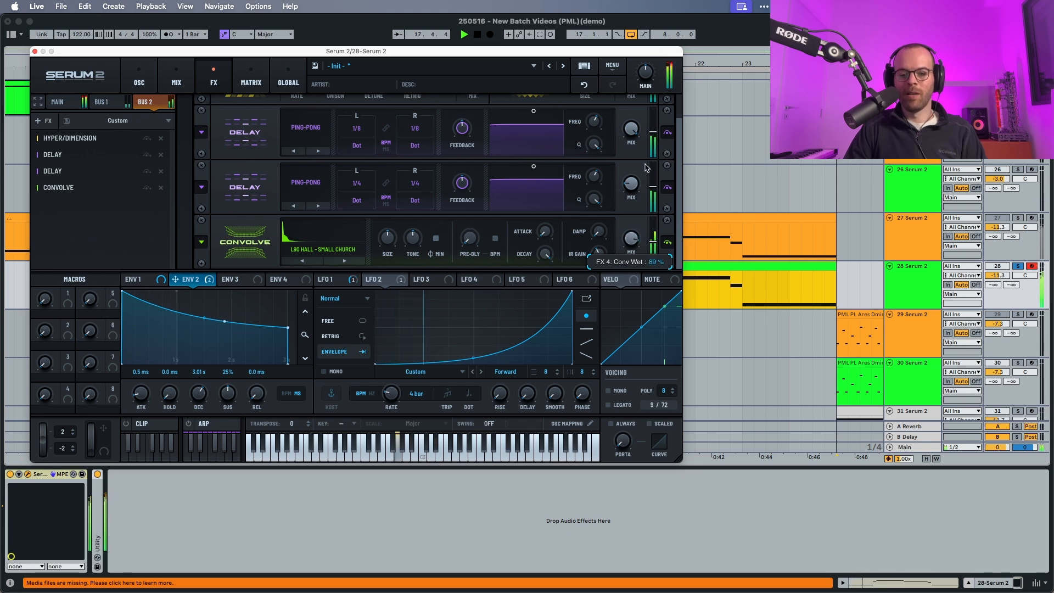
left_click_drag(645, 224, 645, 230)
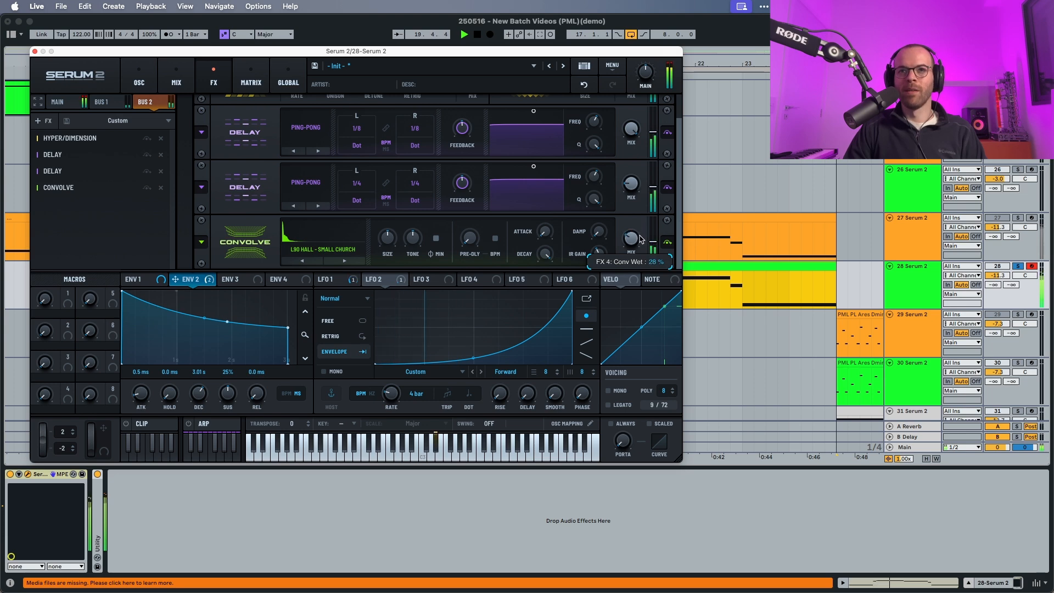
left_click_drag(553, 259, 541, 318)
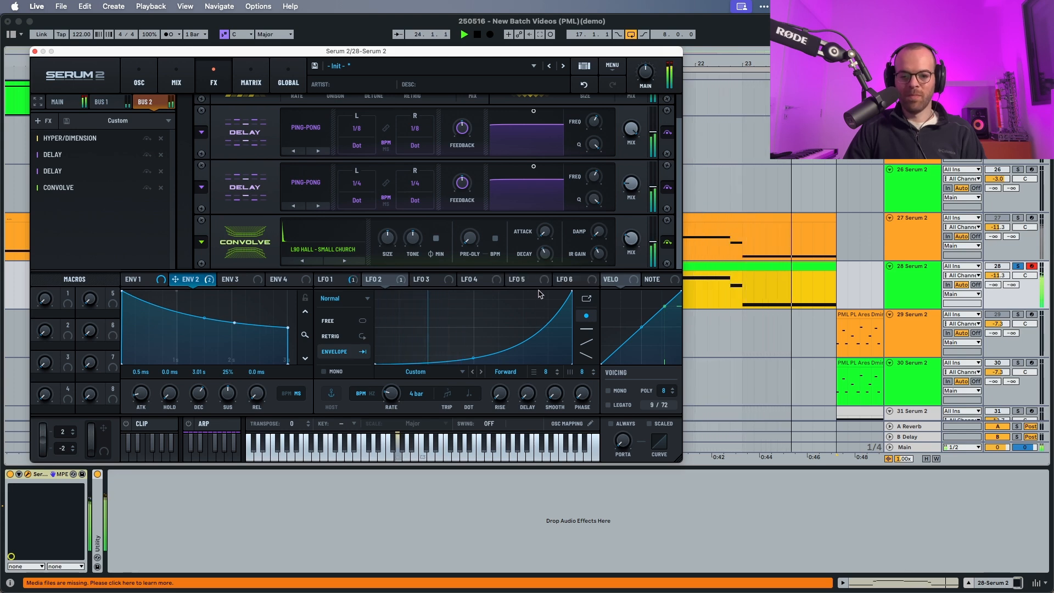
key("space")
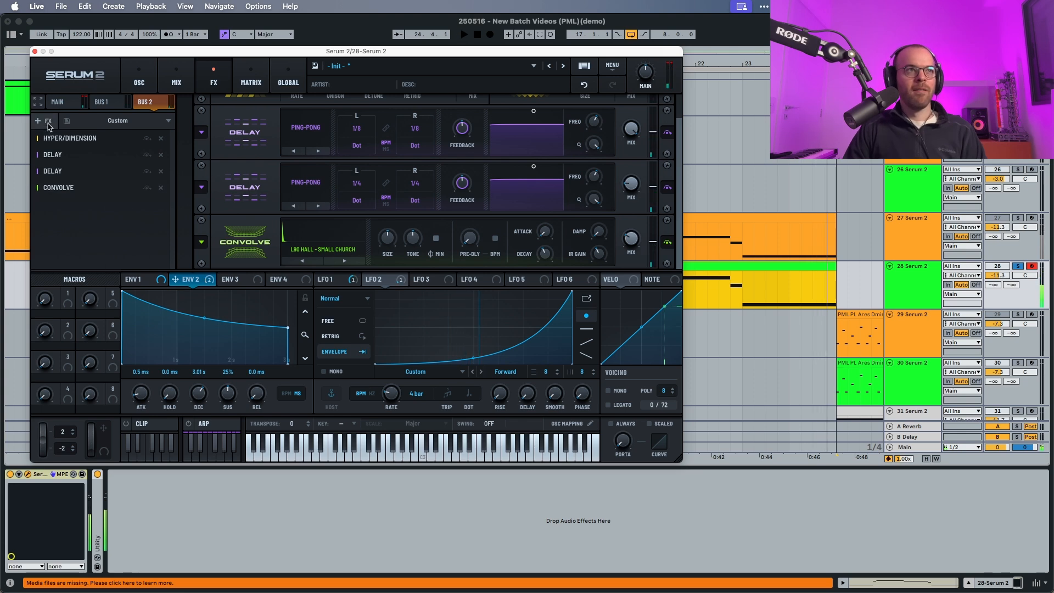
Add an Equalizer to Bus 2 with a high-pass low band and a low-pass high band.
left_click(44, 120)
left_click(66, 207)
key("space")
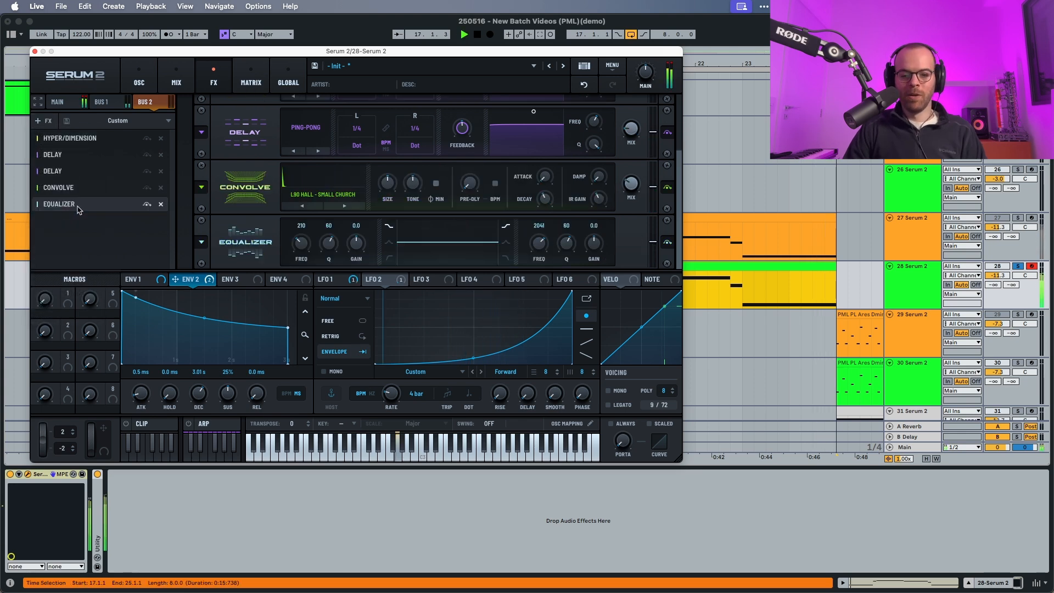
left_click(389, 258)
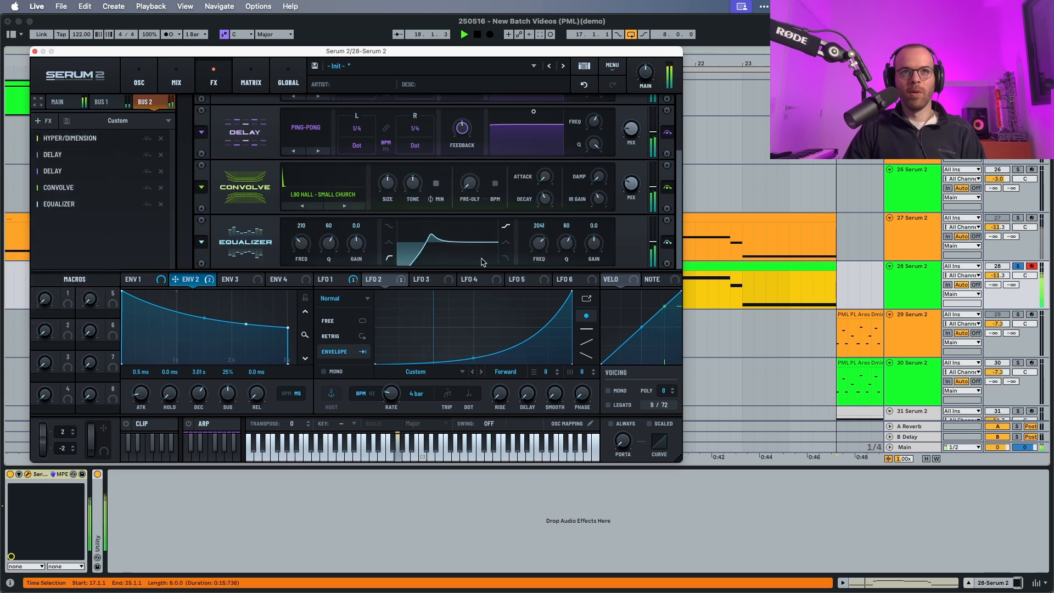
left_click(505, 258)
key("space")
Set the Bus 2 equalizer's low cut to about 294 Hz, Q 43, and high cut to about 5067 Hz, Q 46, during playback.
left_click_drag(571, 245, 571, 248)
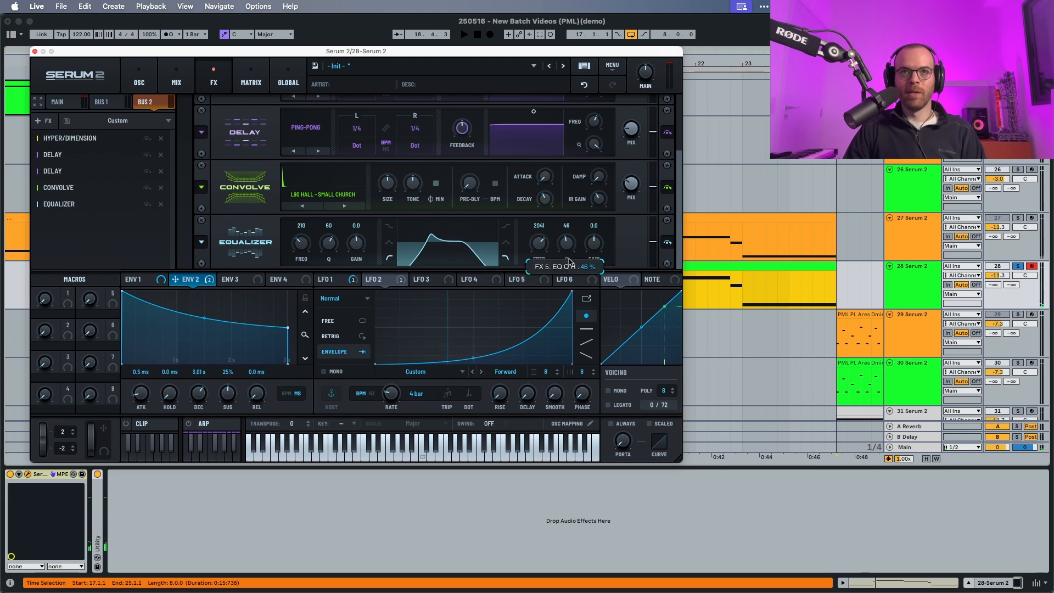
key("space")
left_click_drag(332, 240, 295, 243)
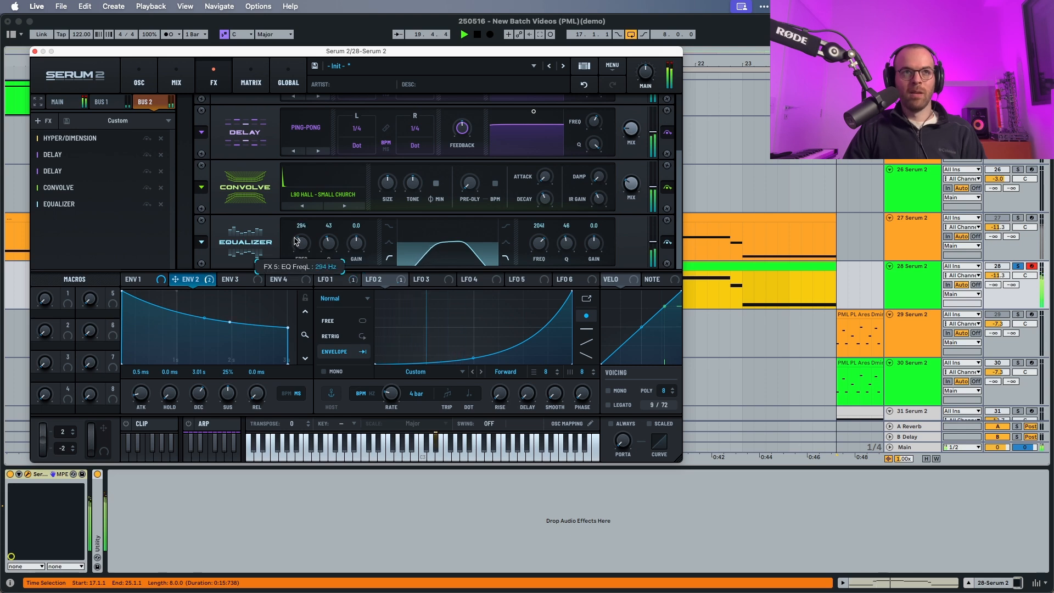
left_click_drag(539, 245, 547, 236)
key("space")
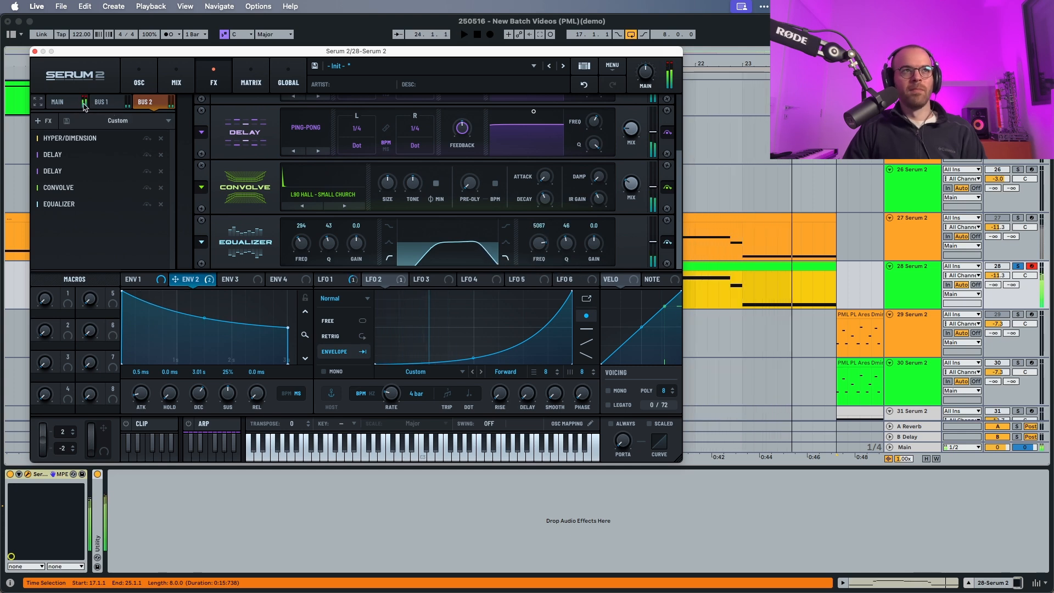
Review the mixer routing and add a Compressor to the Main effects chain.
left_click(58, 102)
left_click(177, 77)
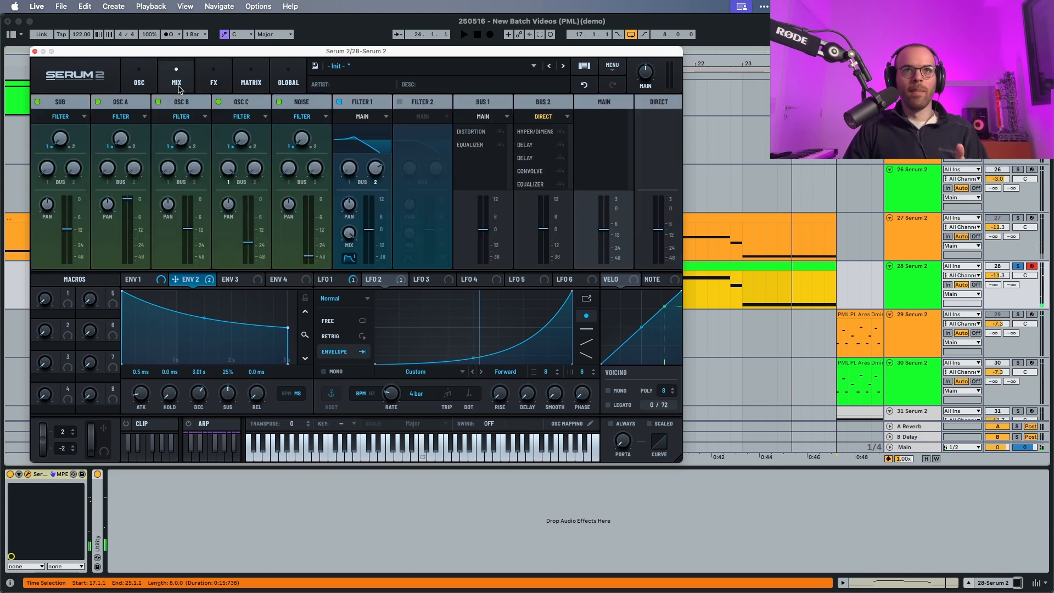
left_click(213, 77)
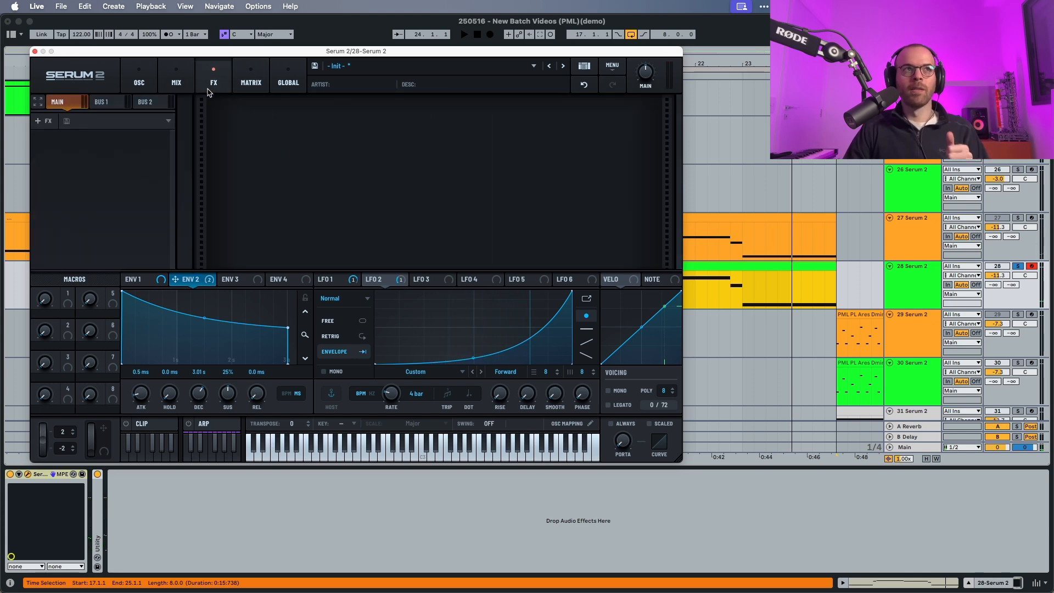
left_click(40, 121)
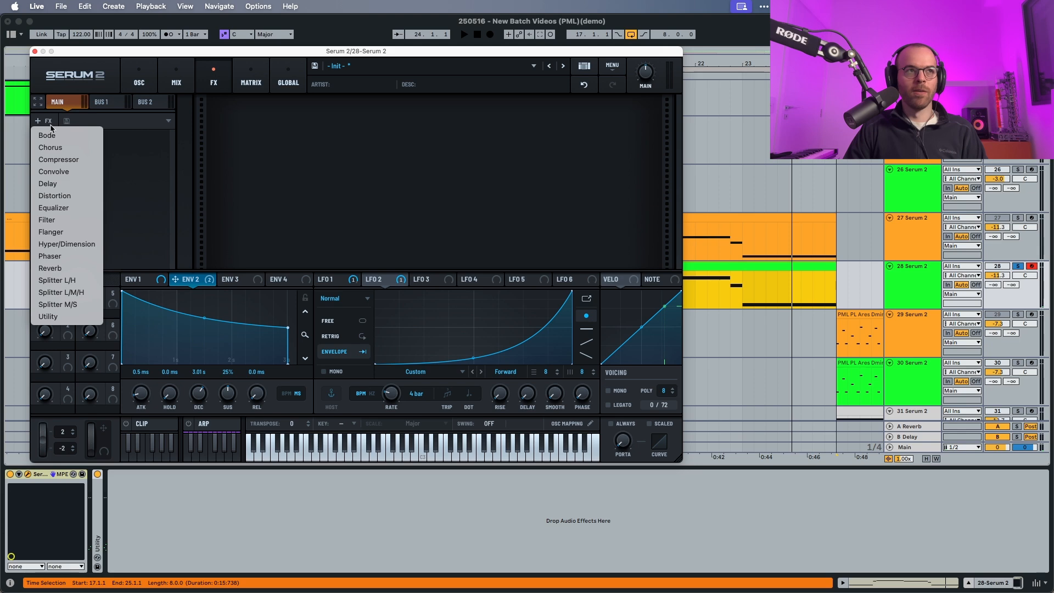
left_click(66, 159)
Set the Main compressor to threshold -9.0 dB, ratio 3:1, attack 0.5, release 974.5 and gain 5.7 during playback.
key("space")
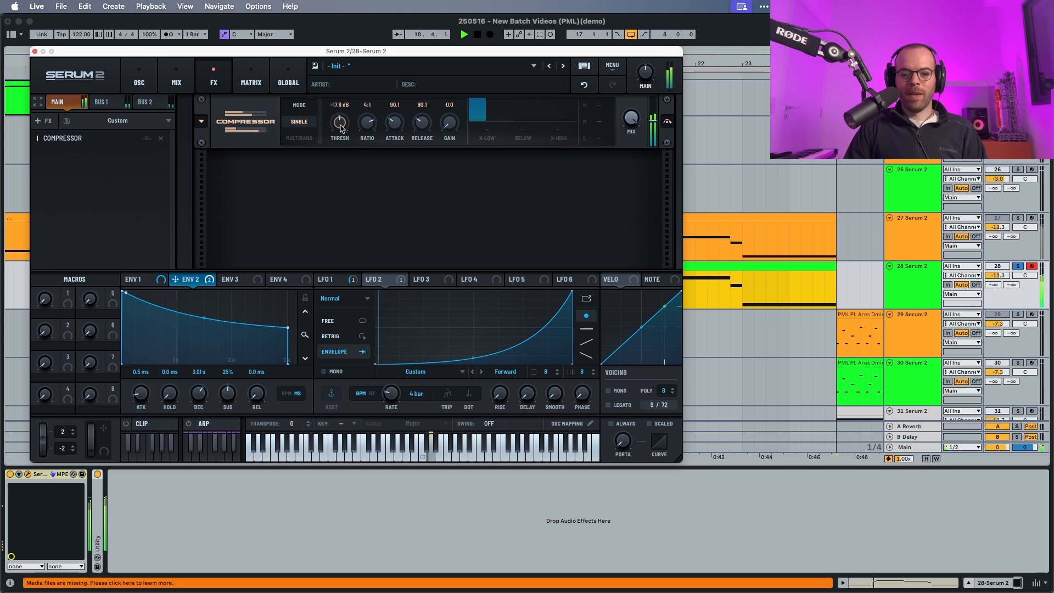
left_click_drag(342, 119, 341, 143)
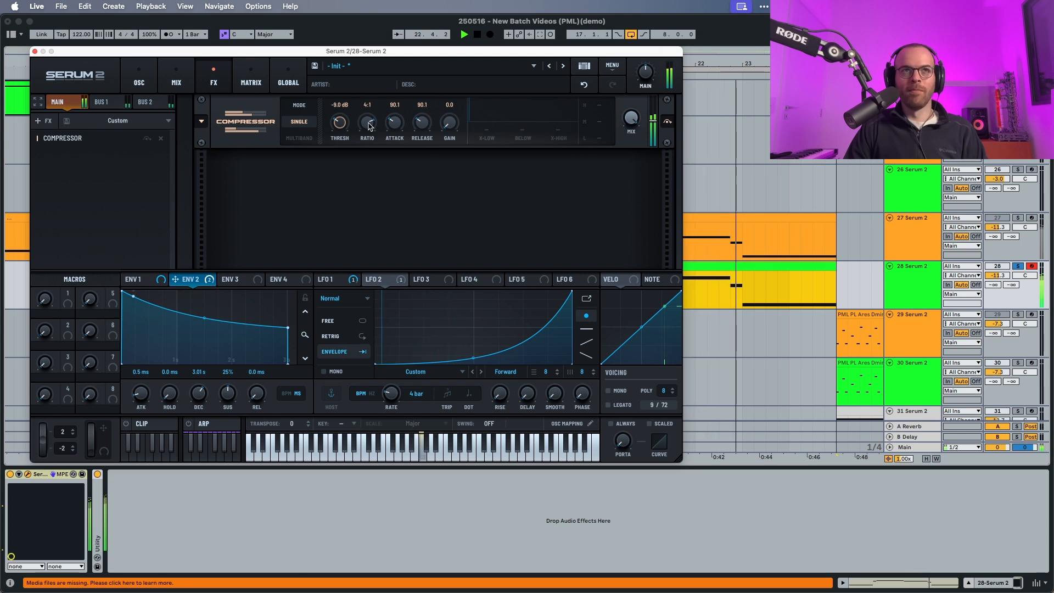
left_click_drag(367, 123, 397, 146)
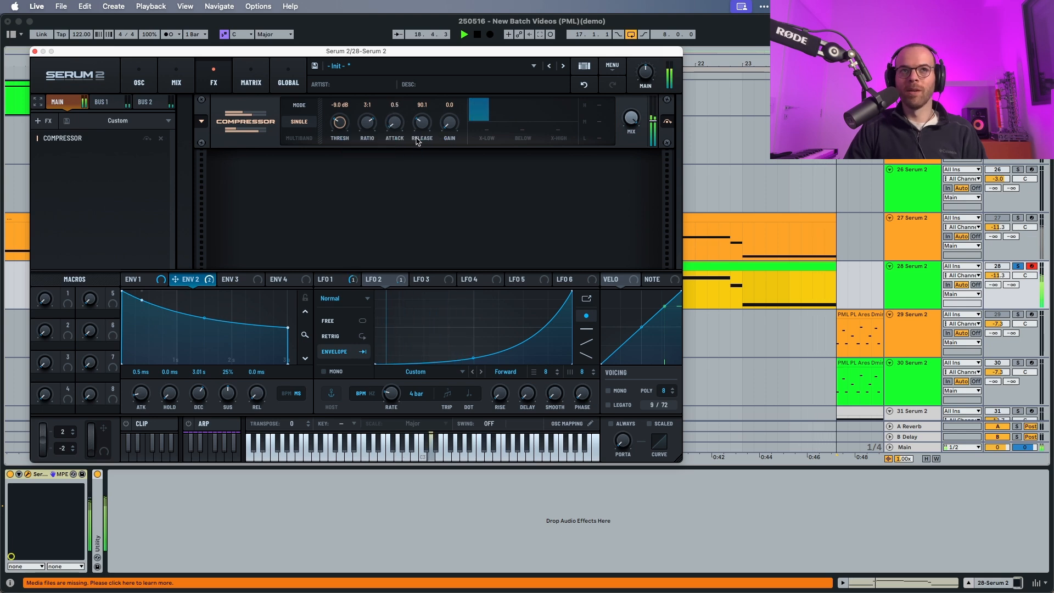
left_click_drag(421, 125, 445, 109)
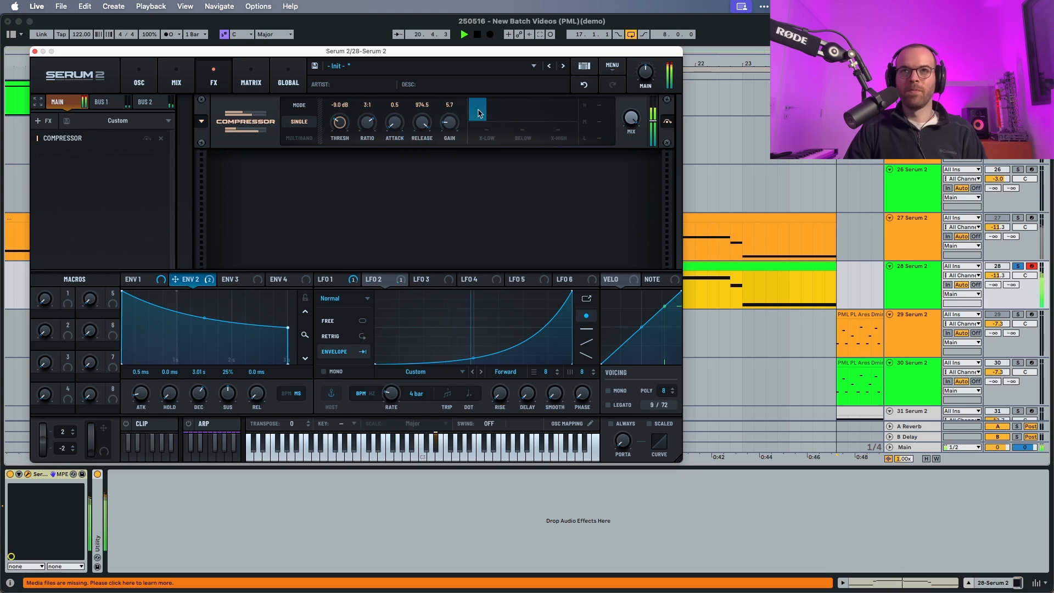
key("space")
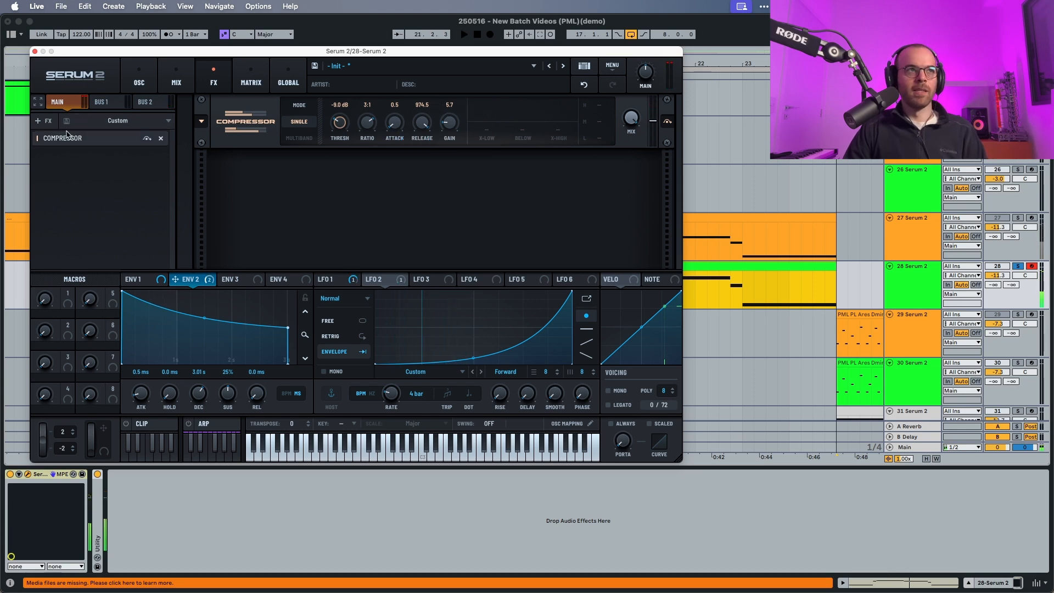
Add an Equalizer after the compressor in the Main chain and briefly audition the bass.
left_click(43, 120)
left_click(55, 208)
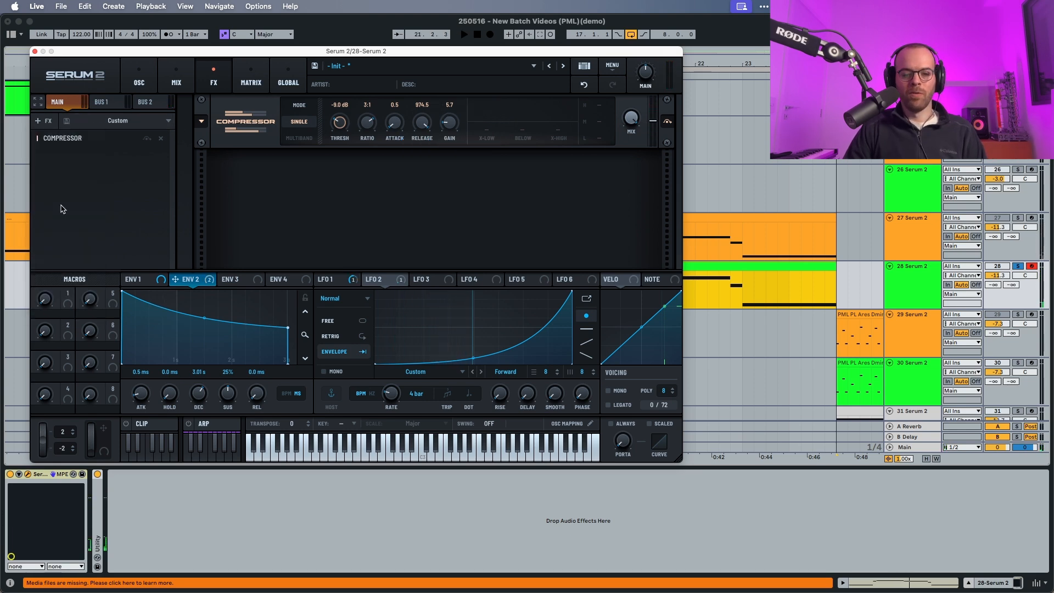
key("space")
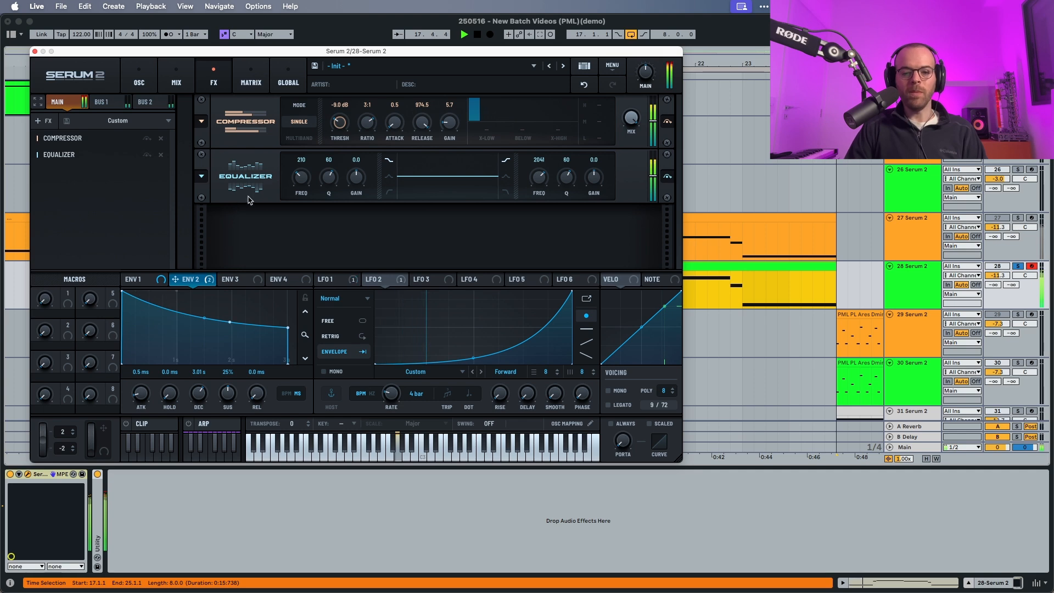
key("space")
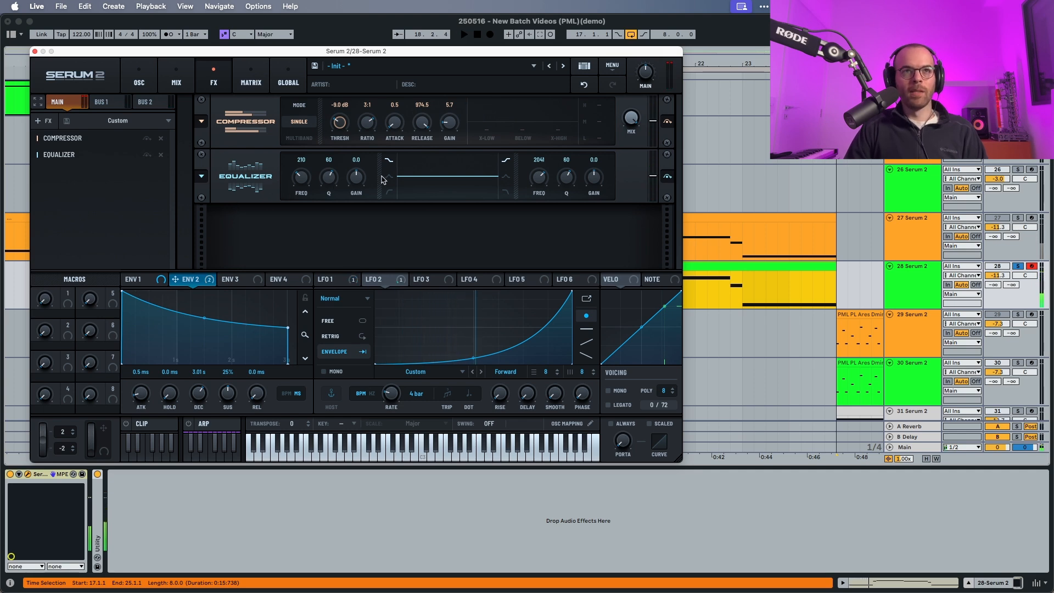
Keep the Main equalizer's low band as a low shelf, set to about 105 Hz with 3.3 gain, during playback.
left_click(388, 192)
key("space")
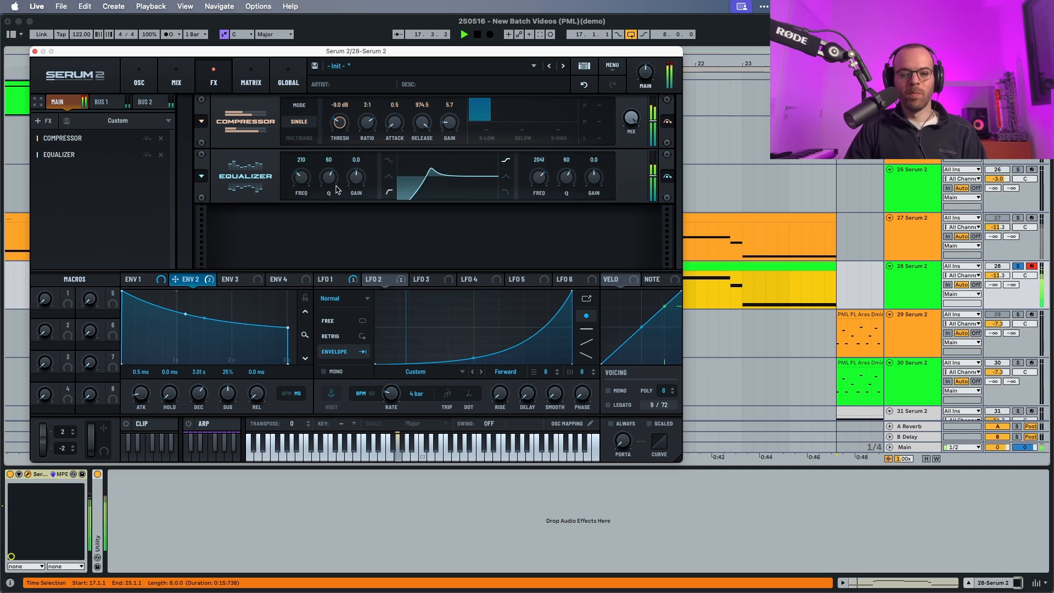
left_click(388, 162)
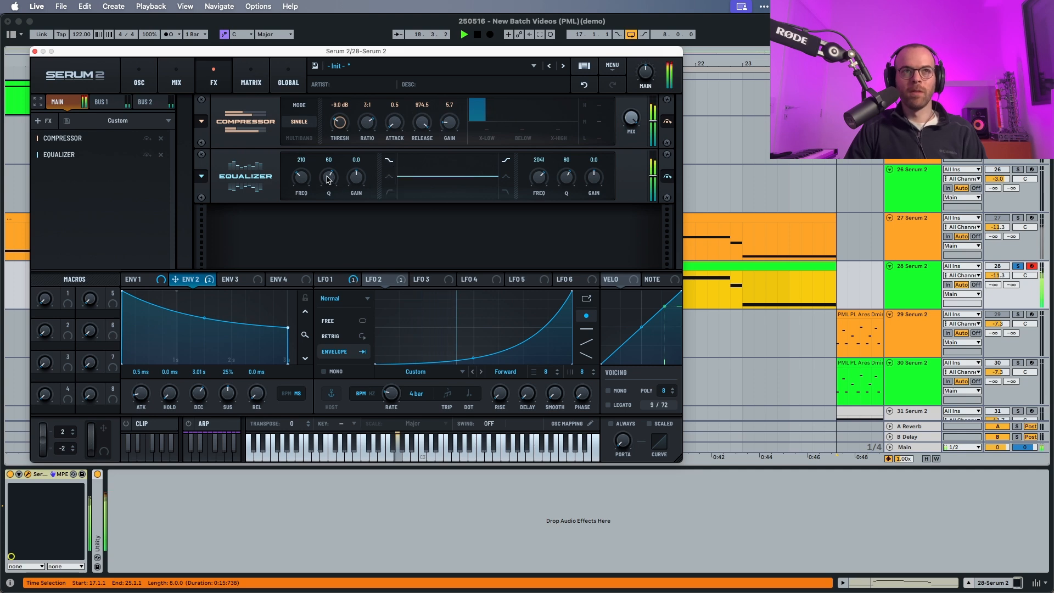
left_click_drag(356, 177, 300, 188)
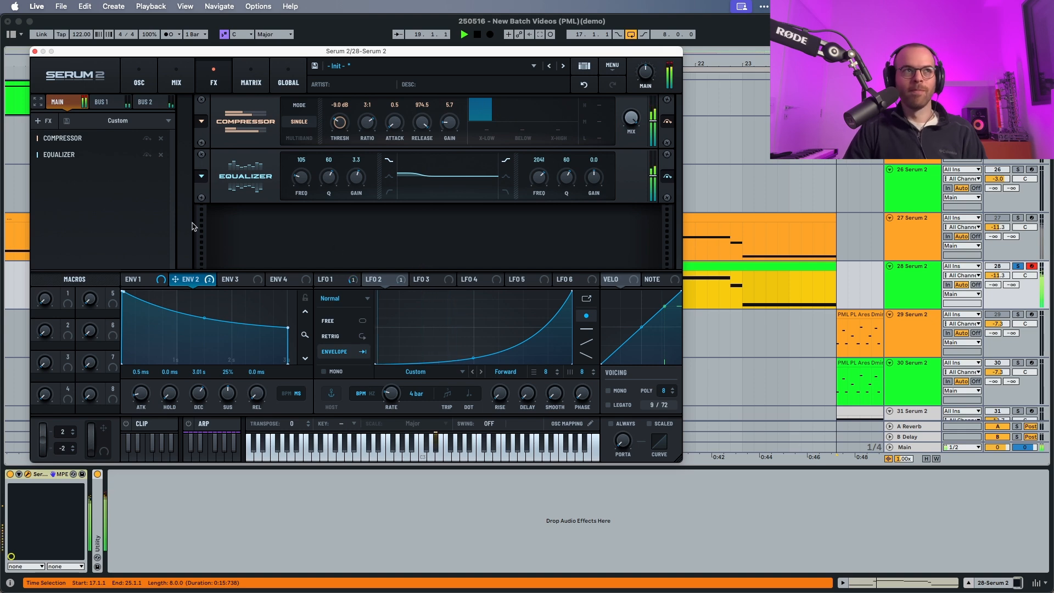
Add a Distortion effect after the equalizer in the Main chain.
left_click(42, 121)
left_click(55, 195)
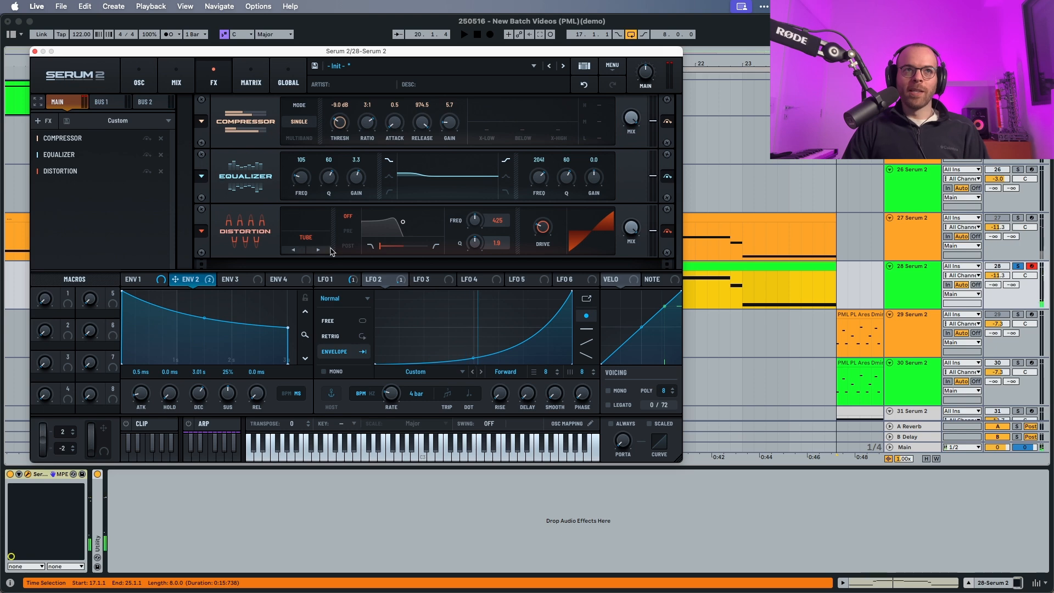
Try the Soft Clip distortion warp on oscillator B, and switch the warp back to Off.
left_click(139, 80)
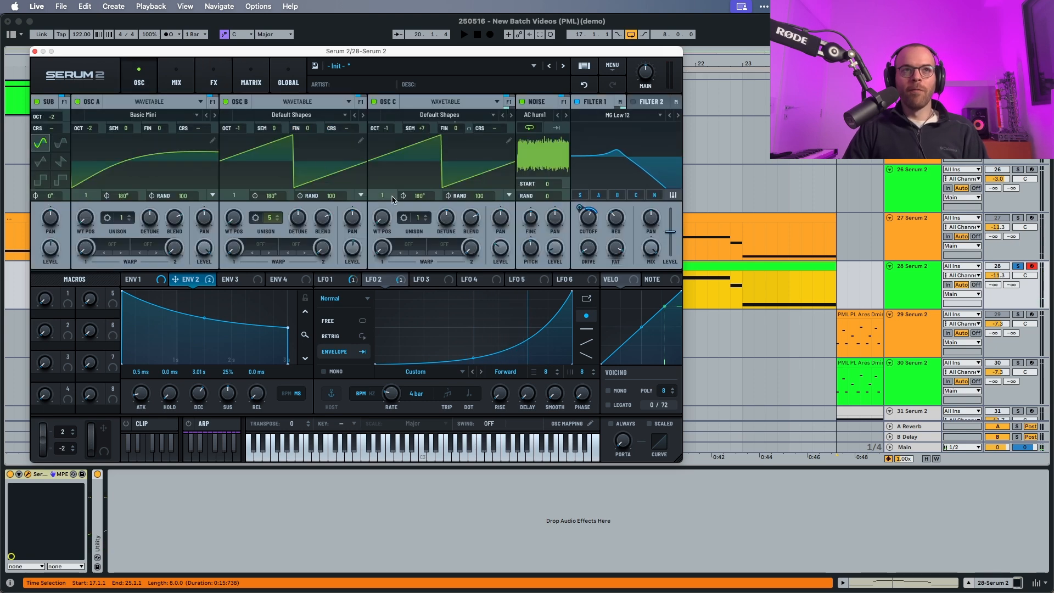
left_click(260, 244)
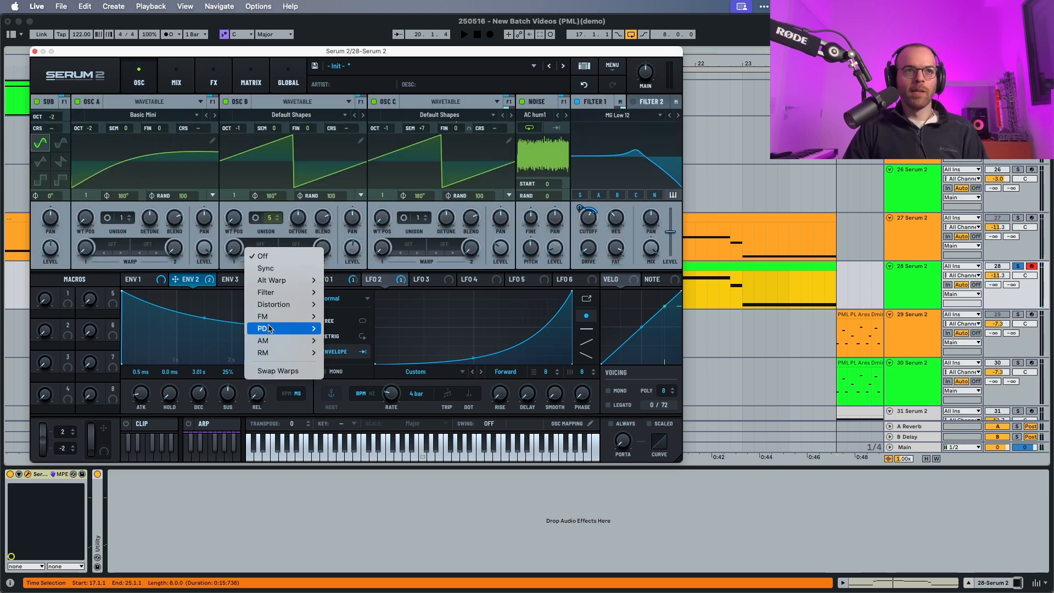
mouse_move(281, 304)
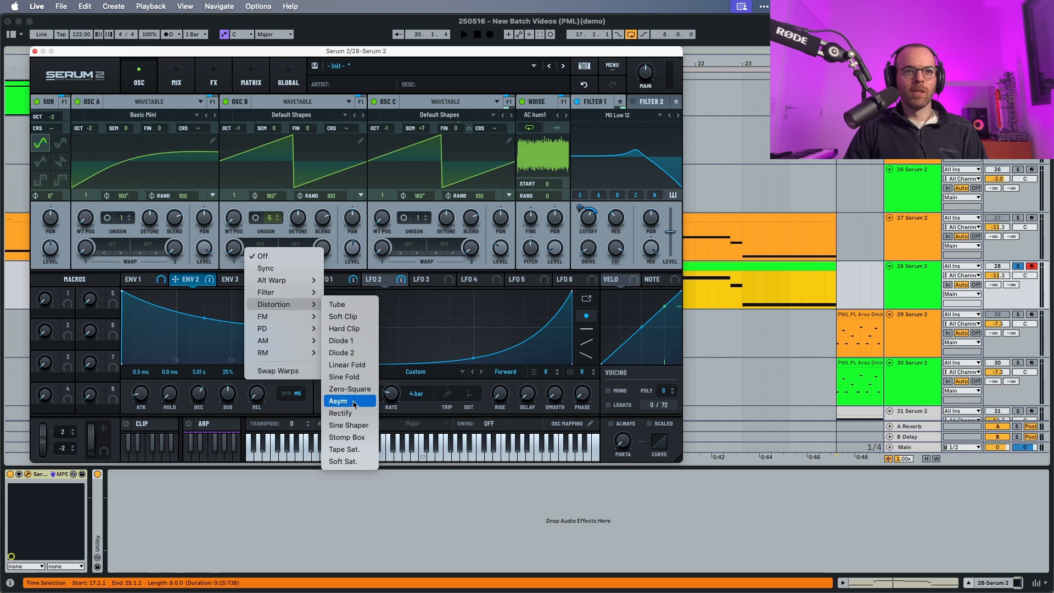
left_click(342, 317)
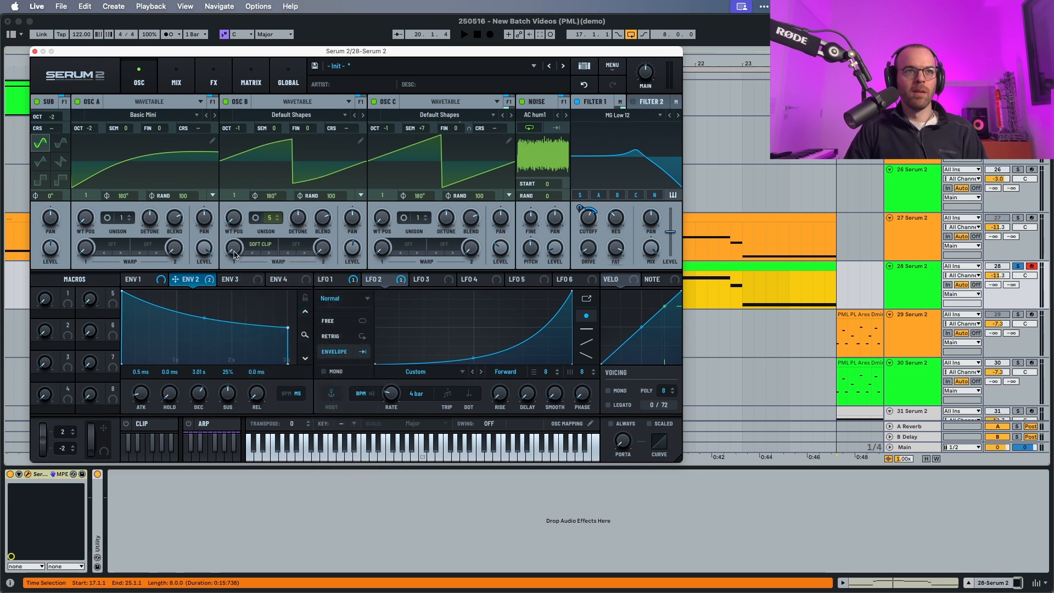
mouse_move(234, 248)
left_mouse_down()
mouse_move(238, 166)
mouse_move(239, 253)
left_mouse_up()
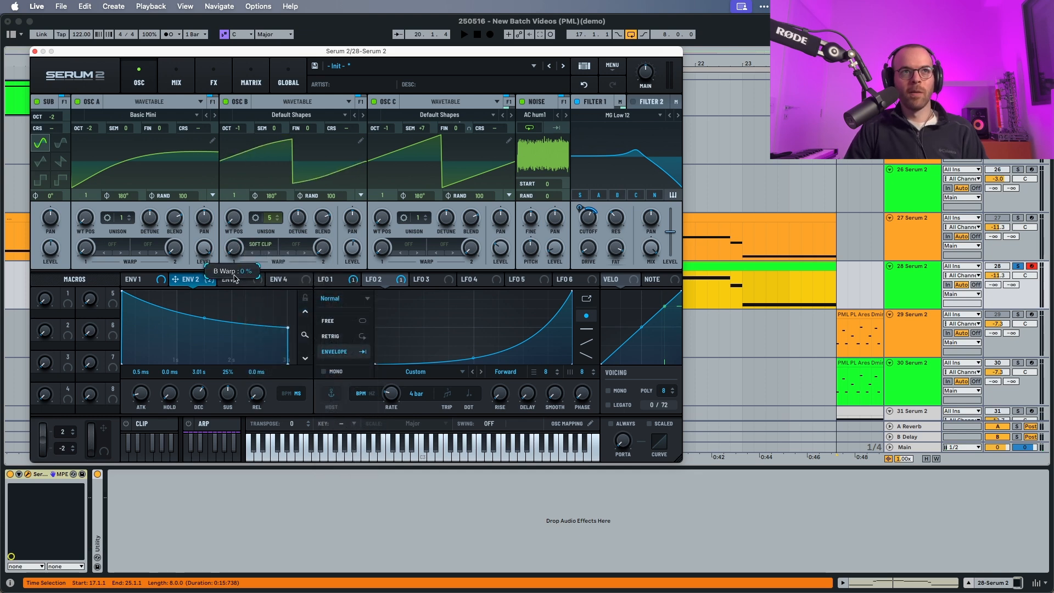
left_click(260, 245)
left_click(264, 256)
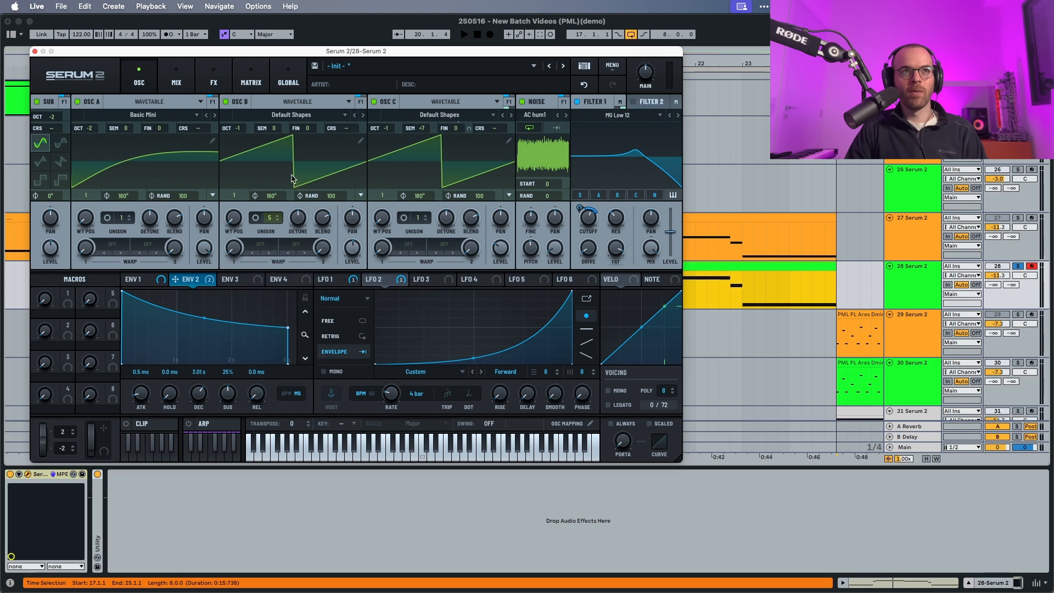
Set the Main distortion to Softclip and adjust its mix and drive during playback.
key("space")
left_click(212, 83)
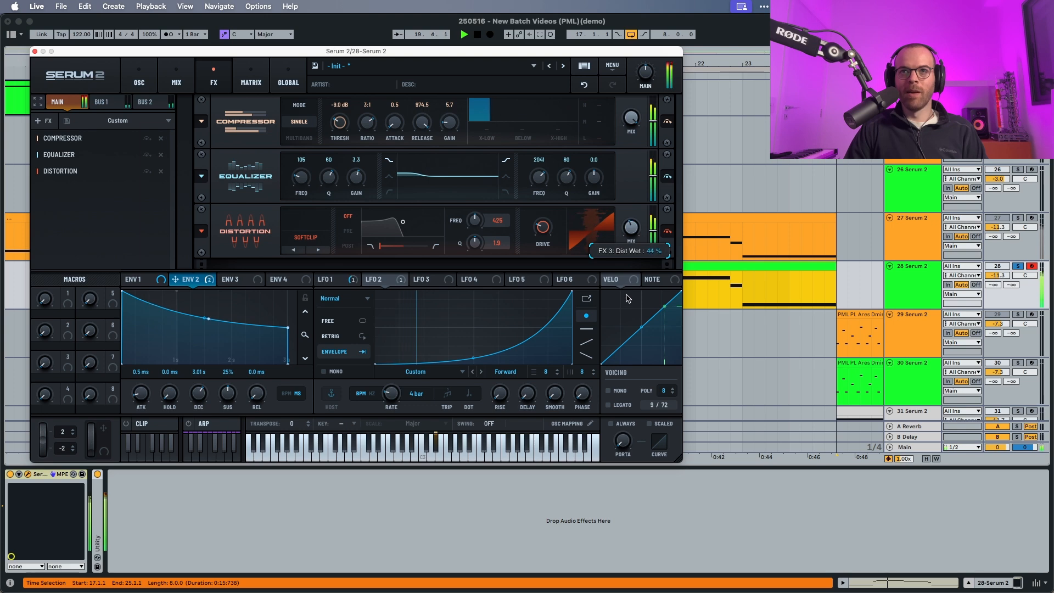
mouse_move(553, 226)
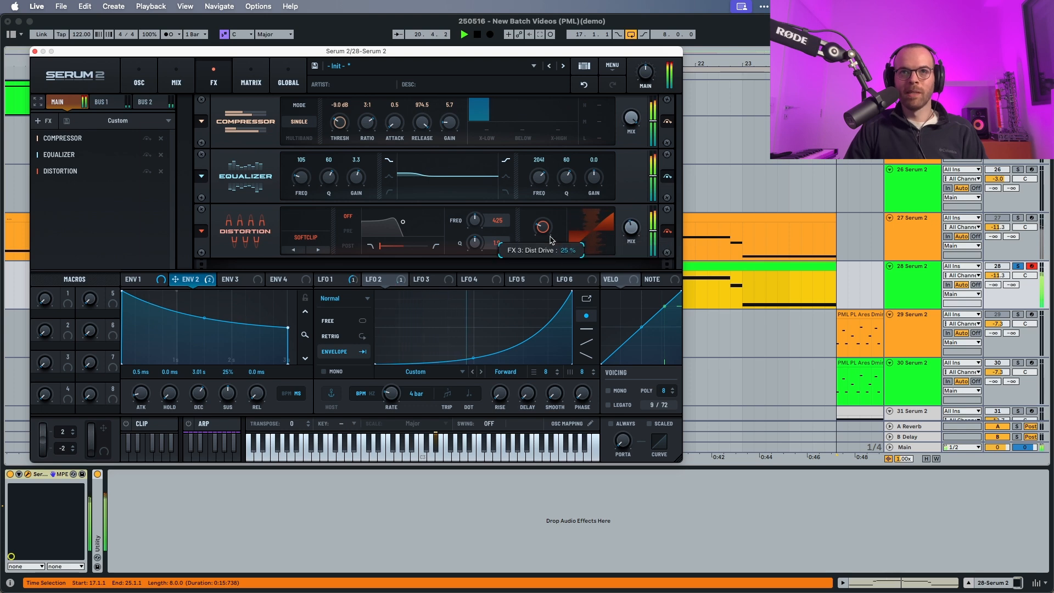
left_click_drag(553, 226, 554, 220)
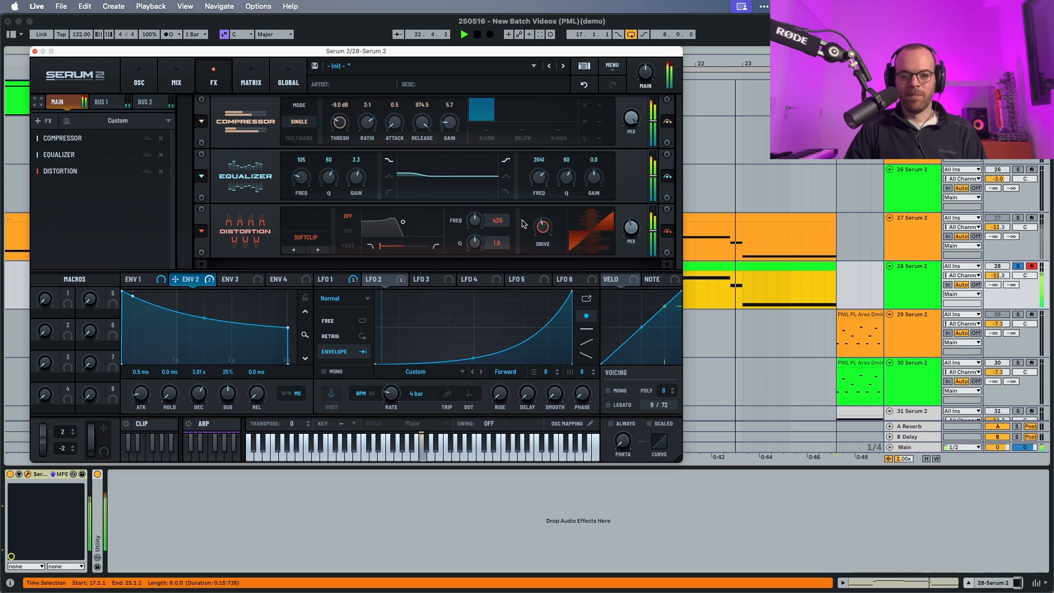
Add a Filter after the distortion in the Main chain, set it to MG Low 18 with a nearly open cutoff, and audition it.
left_click(41, 120)
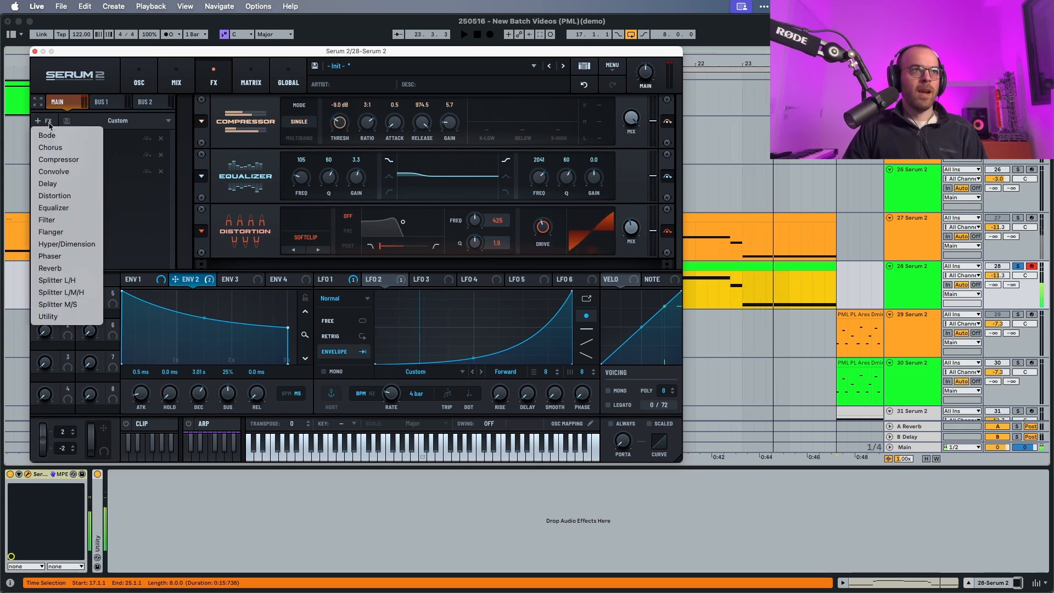
left_click(55, 220)
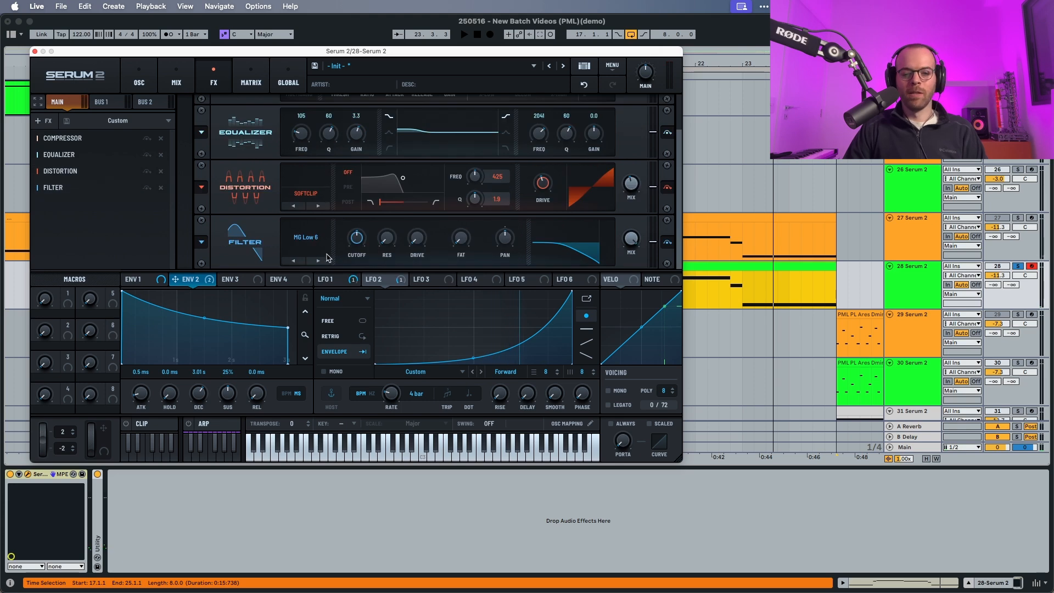
left_click(318, 259)
left_click(320, 261)
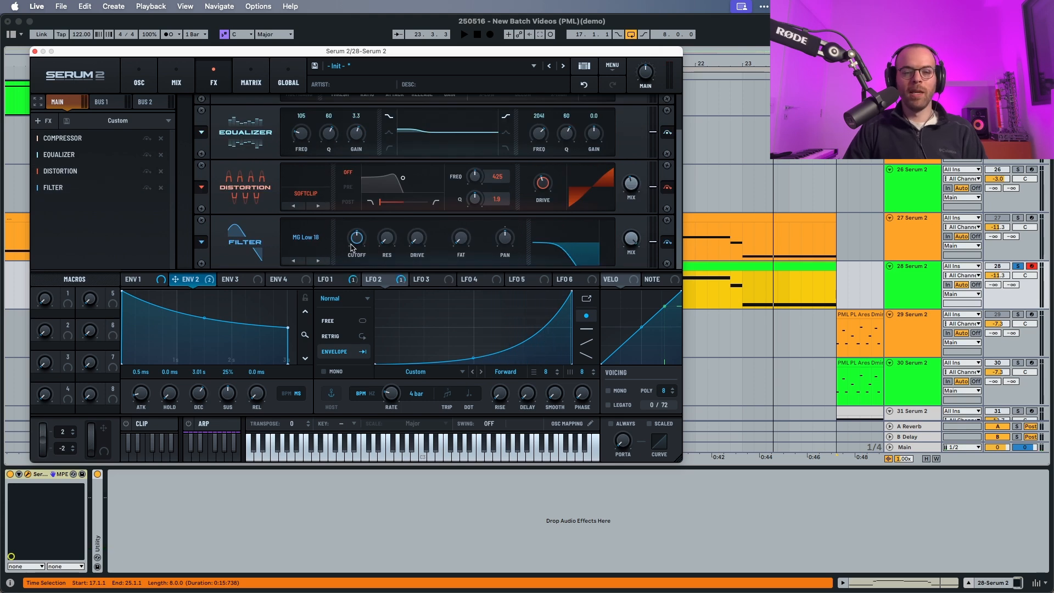
left_click_drag(351, 249, 353, 223)
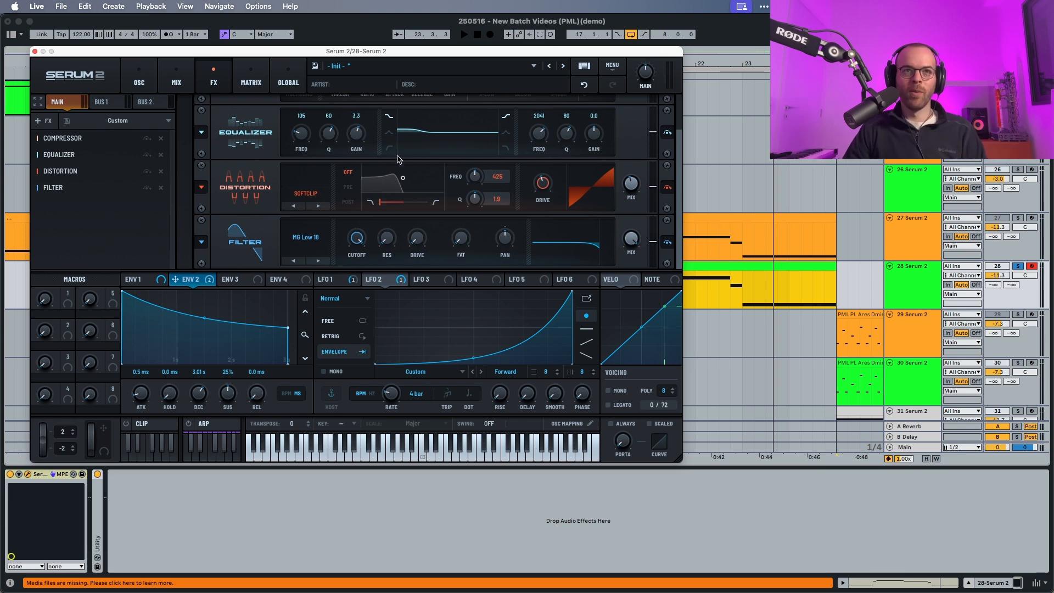
key("space")
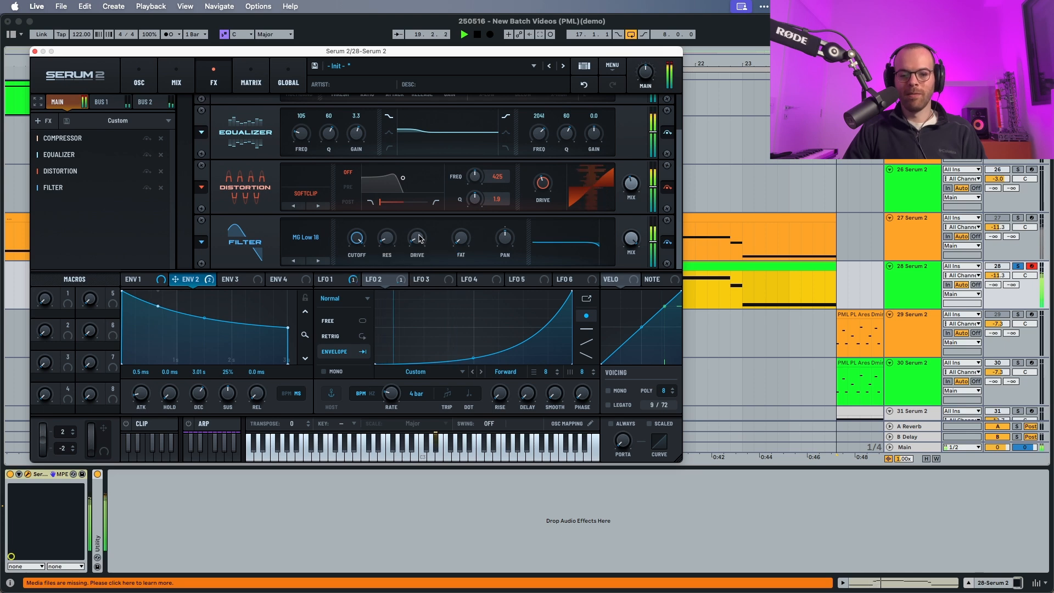
Add a second Filter to the Main chain, set it to High 18 with a very low cutoff, and audition it.
left_click(44, 120)
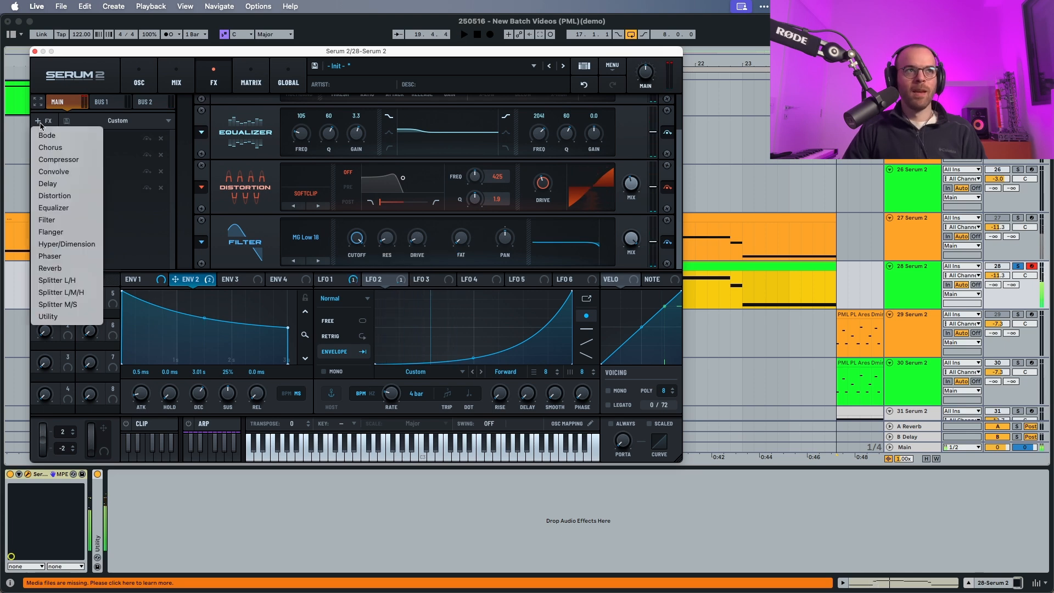
key("space")
left_click(47, 219)
left_click(318, 261)
left_click(318, 261)
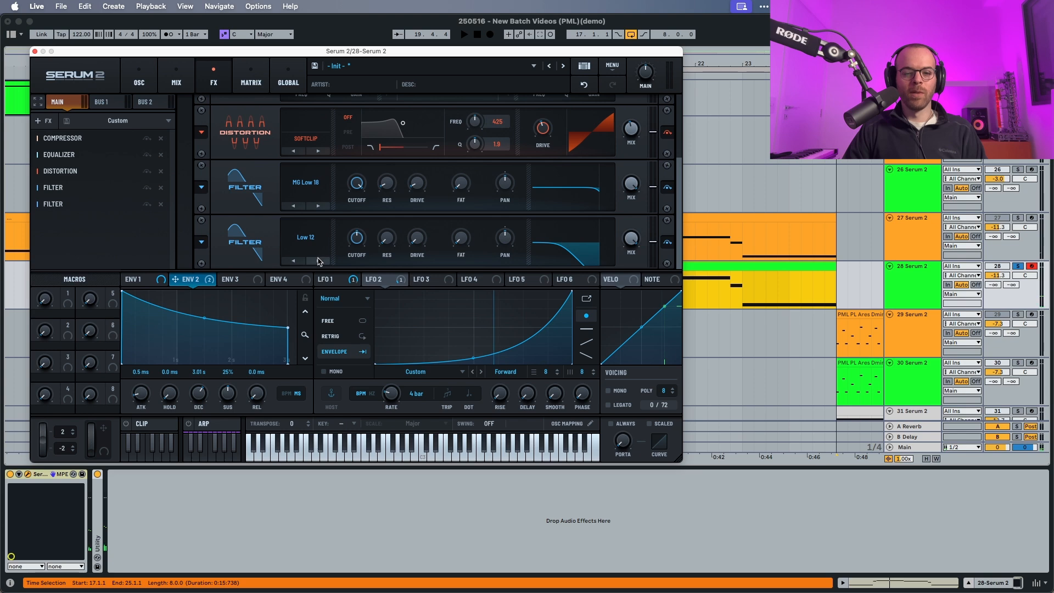
left_click(318, 261)
left_click(318, 261)
left_click(318, 261)
left_click_drag(357, 238, 363, 400)
key("space")
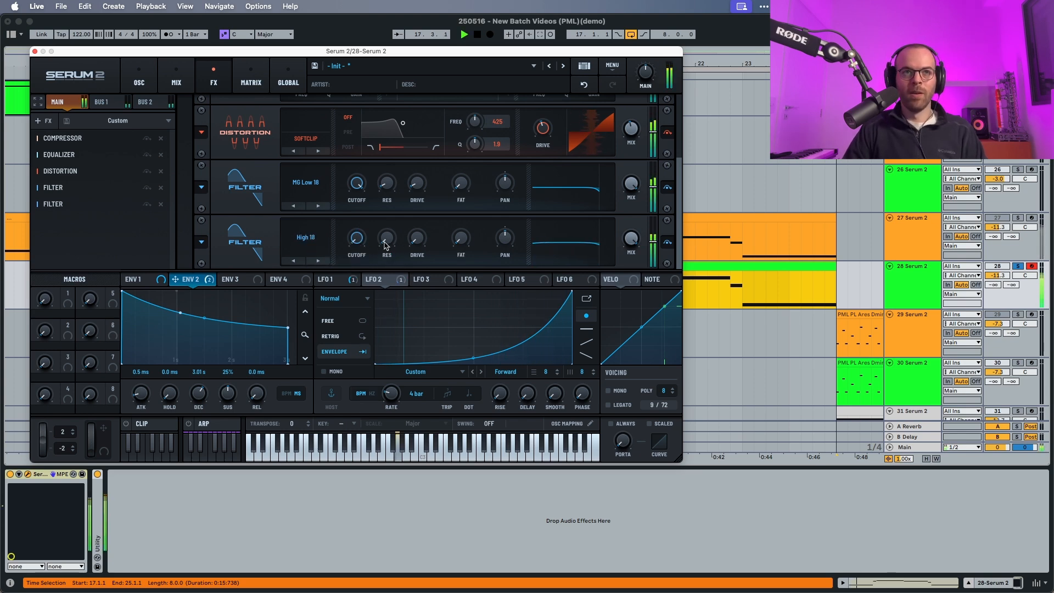
mouse_move(386, 245)
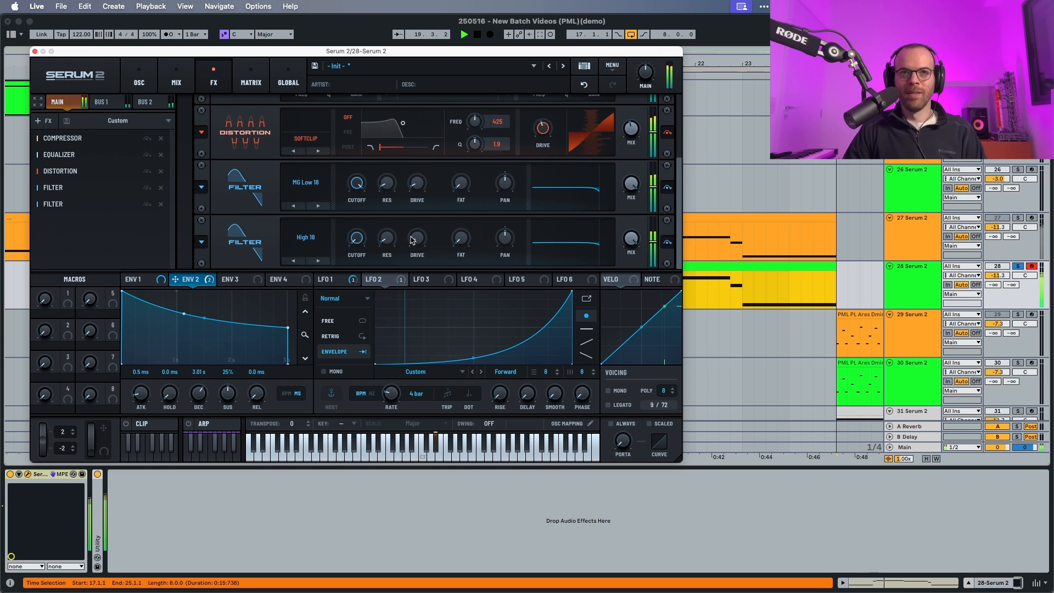
Bypass both Main filters and re-enable them one by one during playback to compare the sound.
left_click(667, 242)
left_click(667, 187)
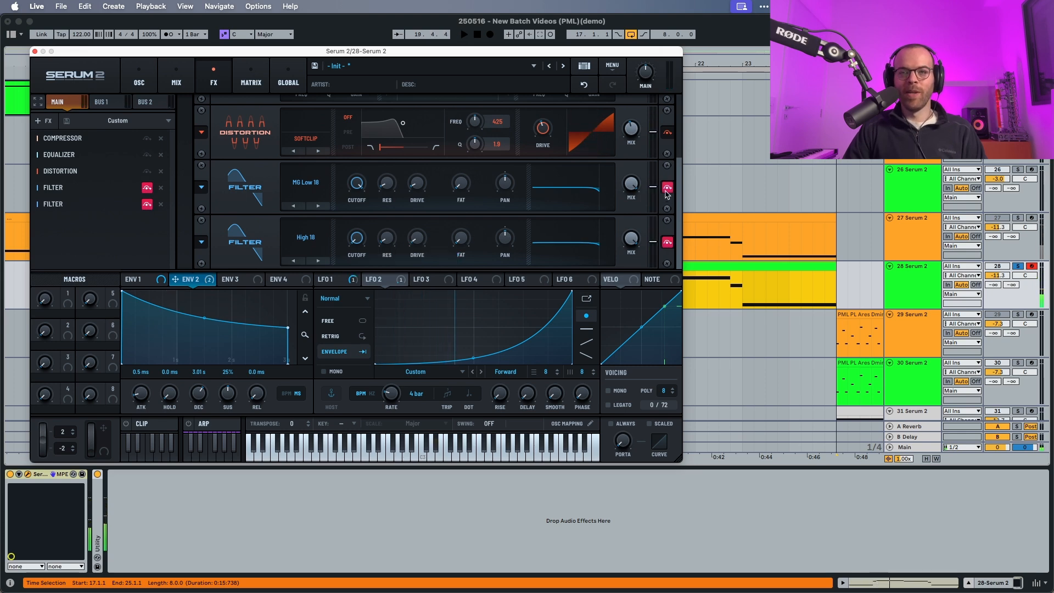
left_click(667, 188)
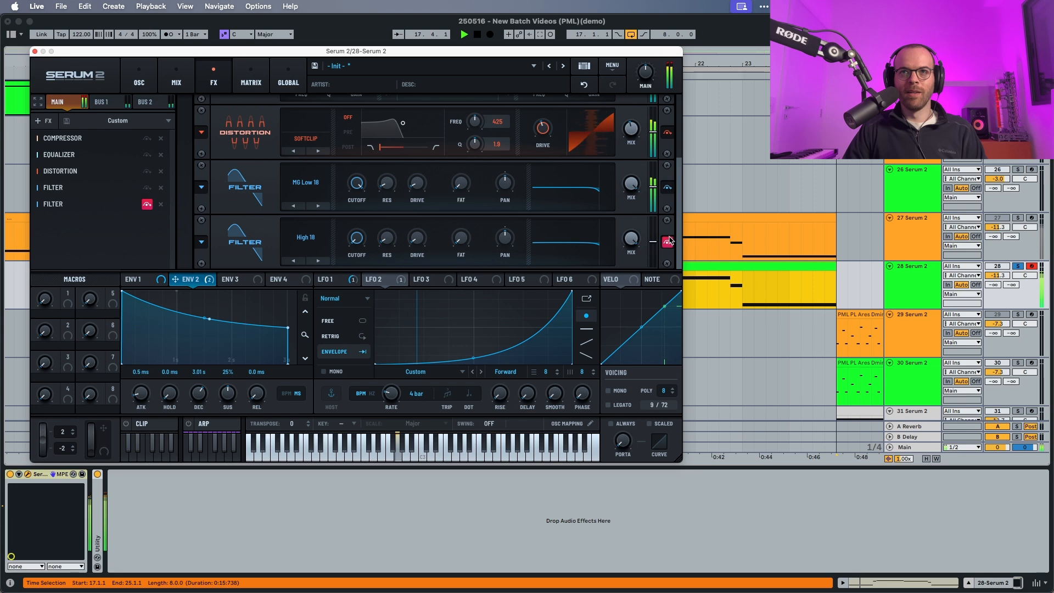
left_click(667, 242)
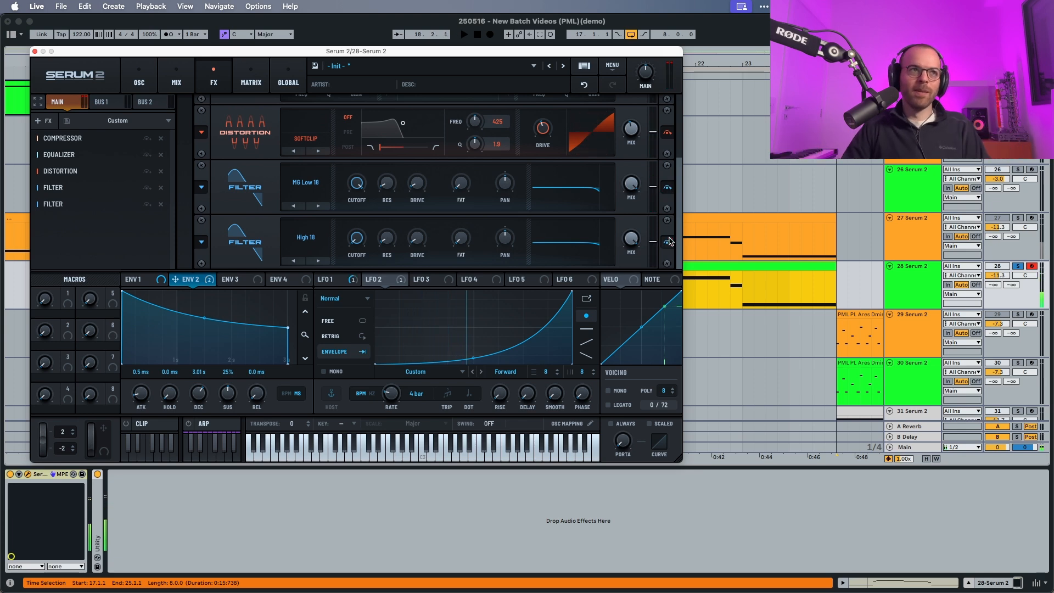
Add a Bode effect at the end of the Main chain and set its width to about 42% during playback.
left_click(42, 121)
left_click(58, 141)
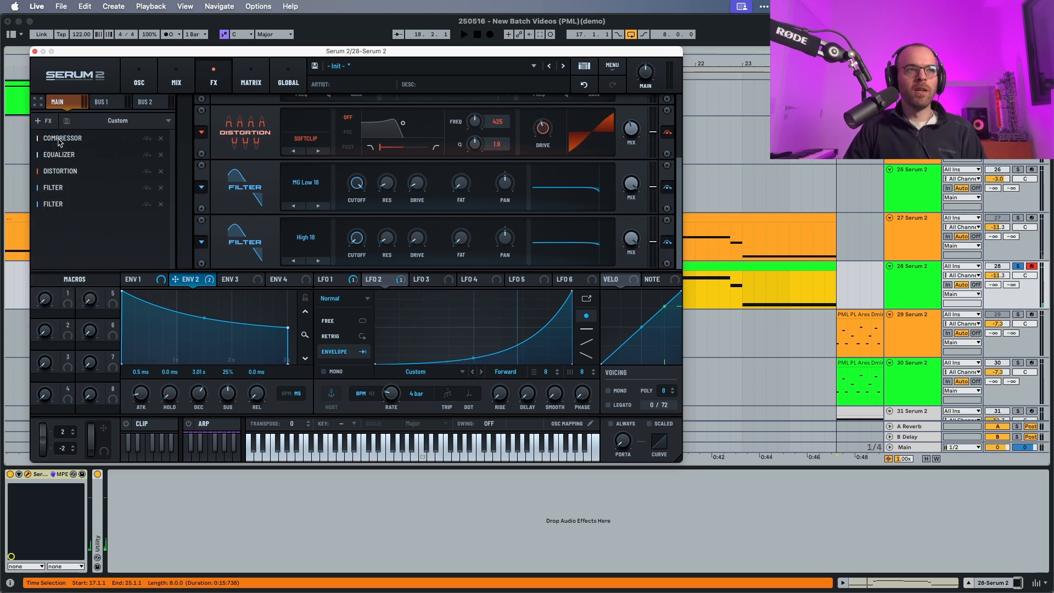
key("space")
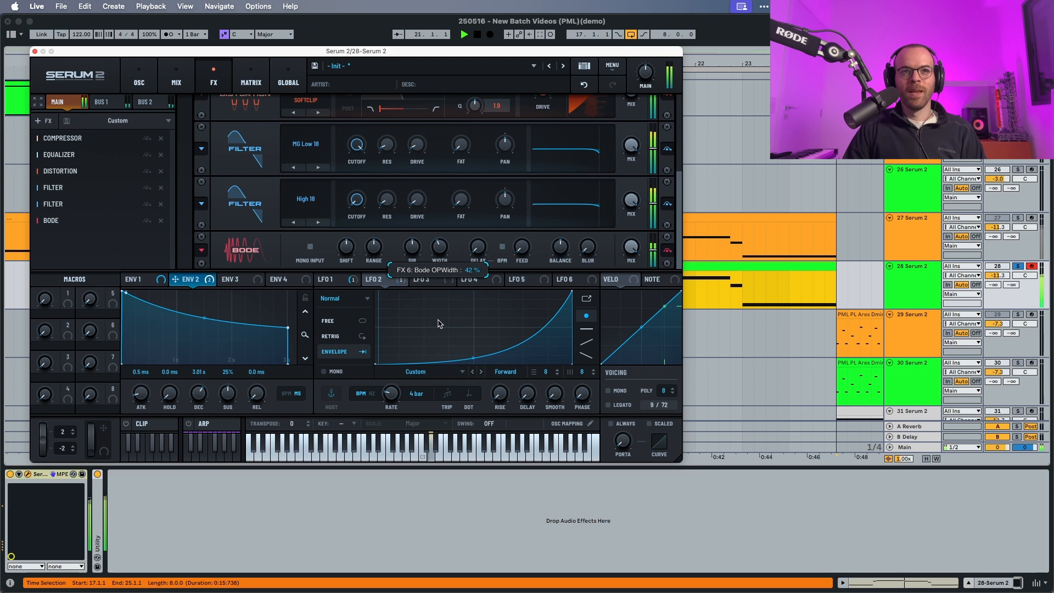
key("space")
Assign LFO 3 to the Bode effect's Blur and set the LFO rate to 1/2 during playback.
left_click(429, 277)
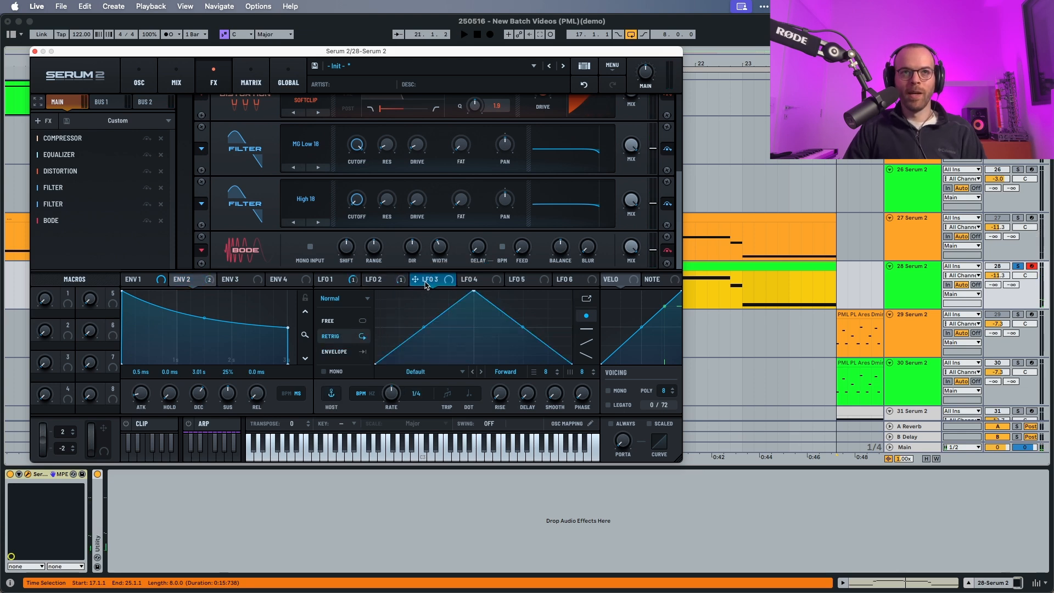
left_click_drag(426, 284, 581, 261)
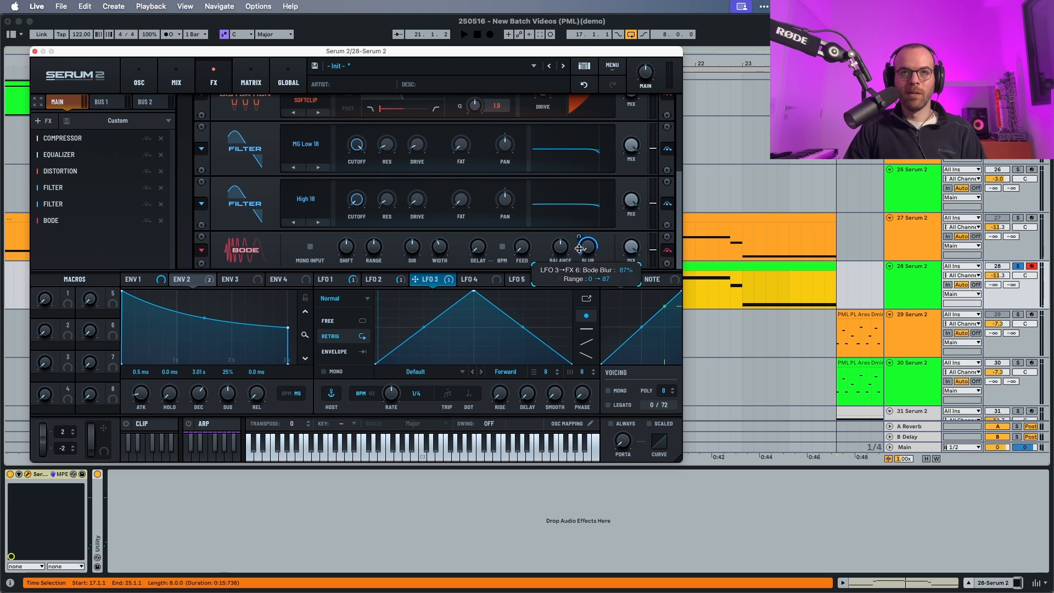
key("space")
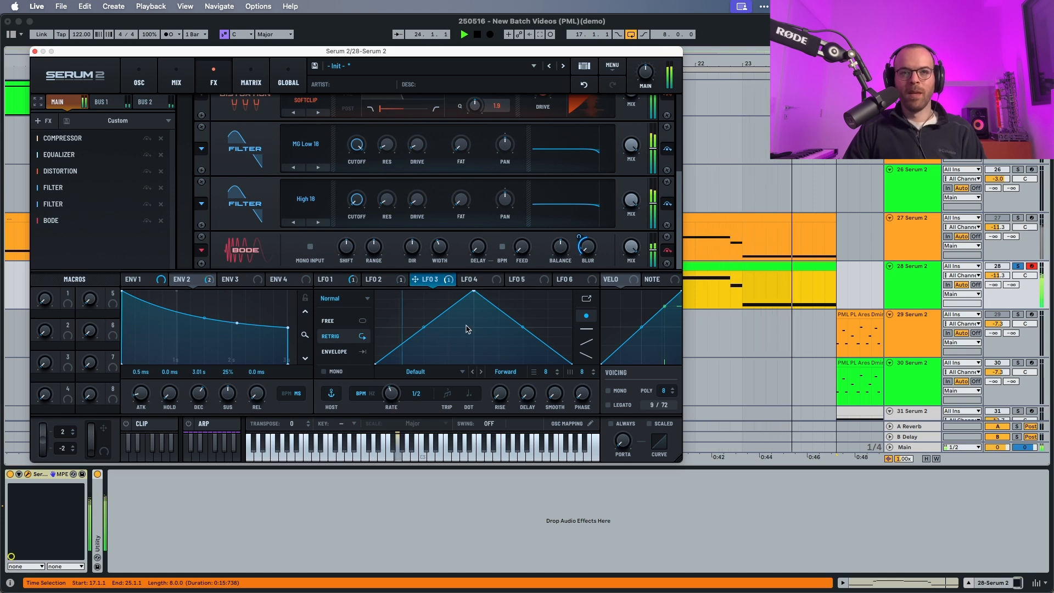
key("space")
Reshape LFO 3 with a lower peak near the end of the cycle and a slightly curved rise, and audition it.
left_click_drag(473, 291, 540, 330)
key("space")
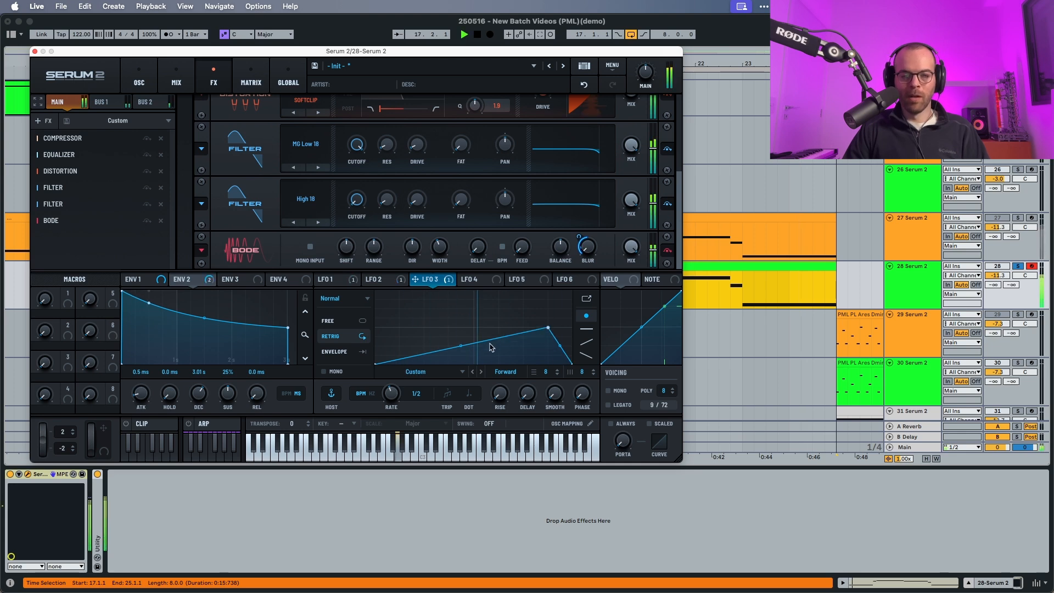
left_click_drag(461, 346, 464, 350)
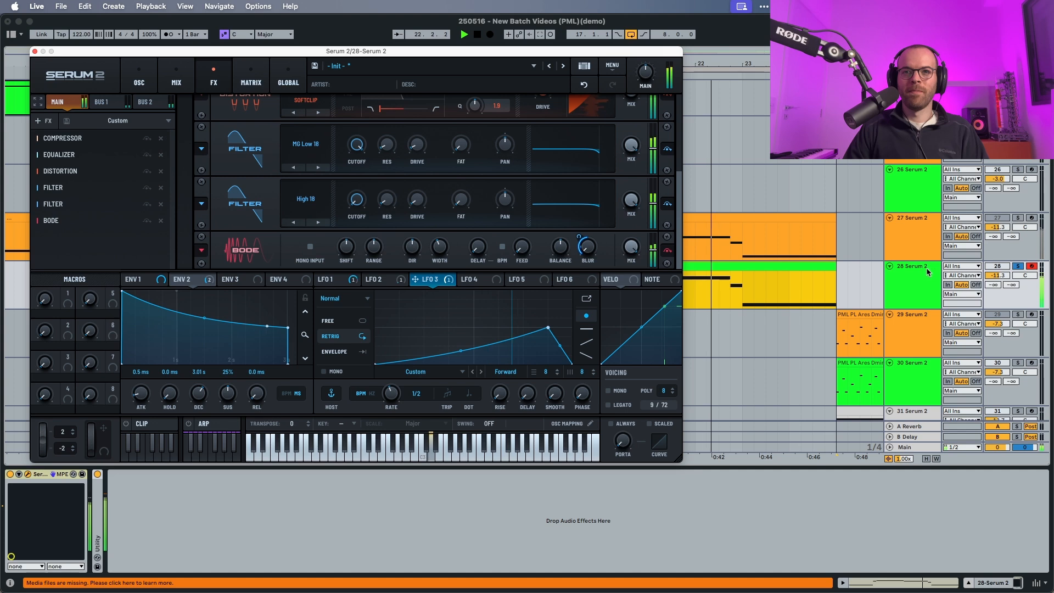
key("space")
Set Filter 1 to MG Low 24, route the sub oscillator to Main, and audition the bass.
scroll(411, 165, "up", 5)
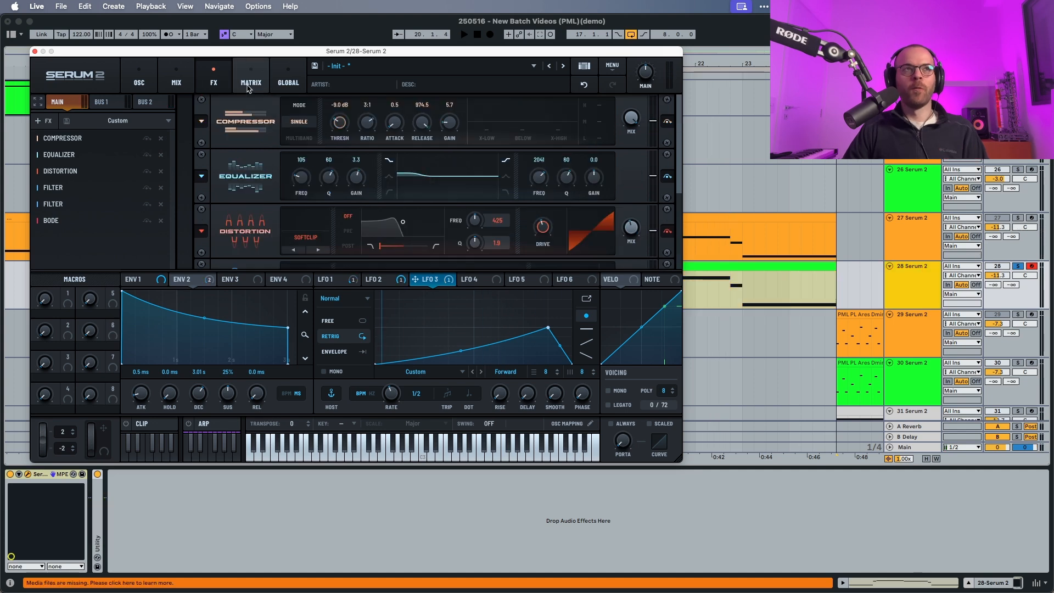
left_click(139, 77)
key("space")
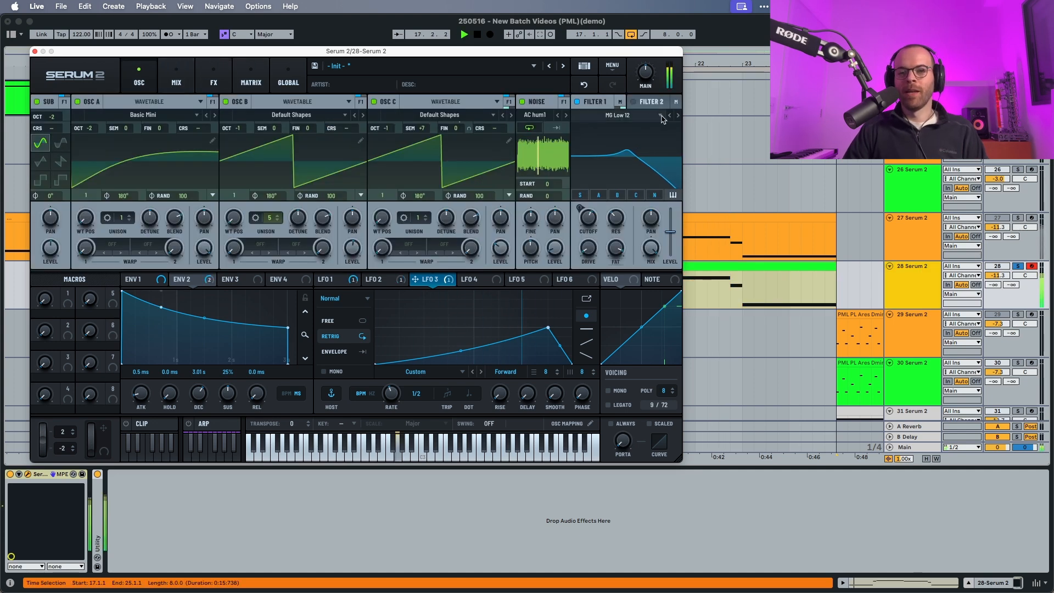
left_click(678, 115)
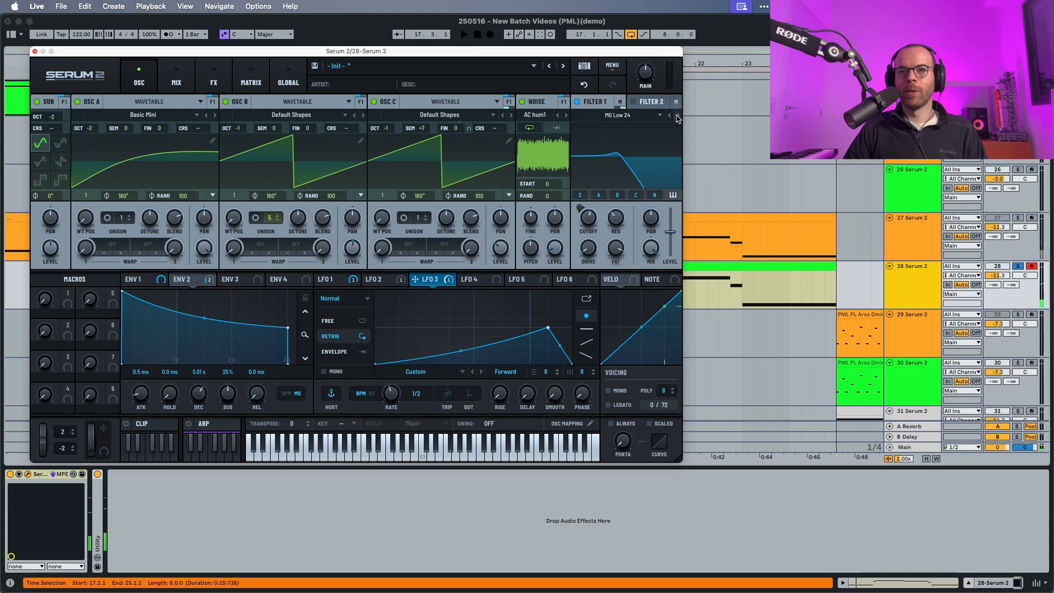
key("space")
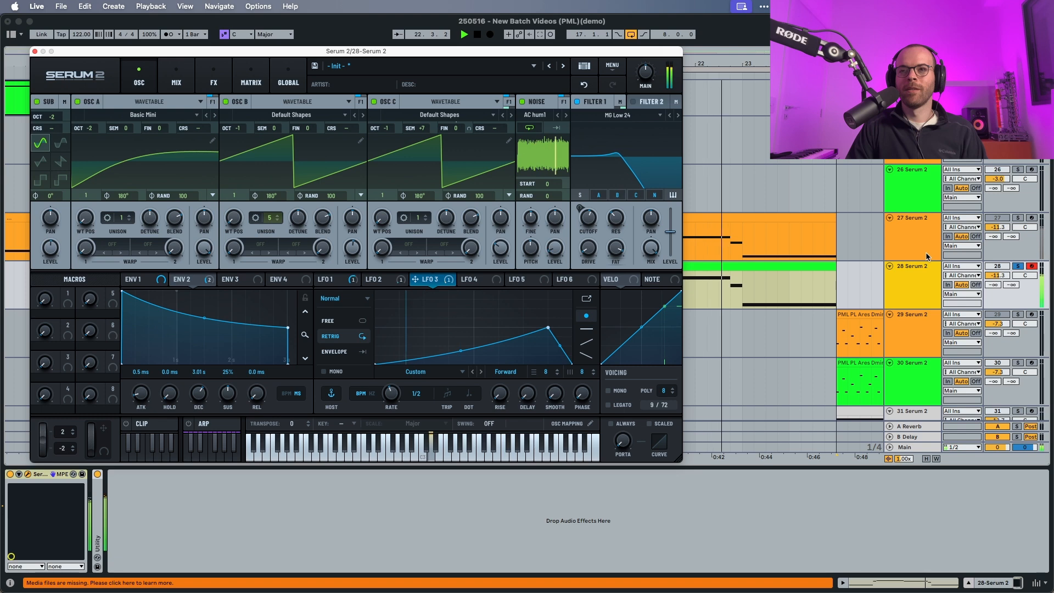
Unsolo track 28 to hear the bass in the full arrangement, and select track 27 with the reference preset.
left_click(1019, 266)
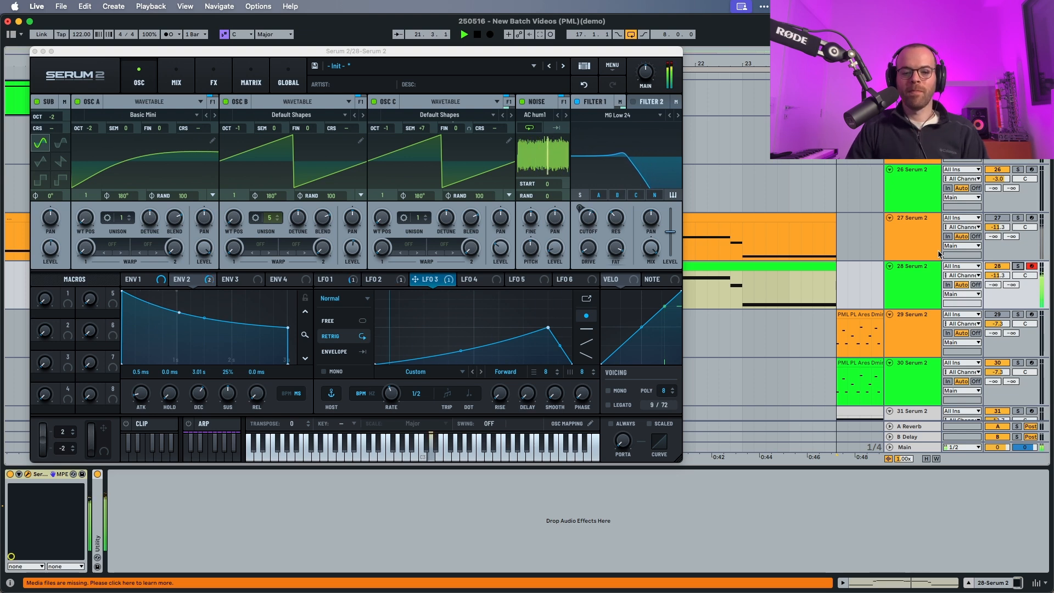
key("space")
left_click(928, 278)
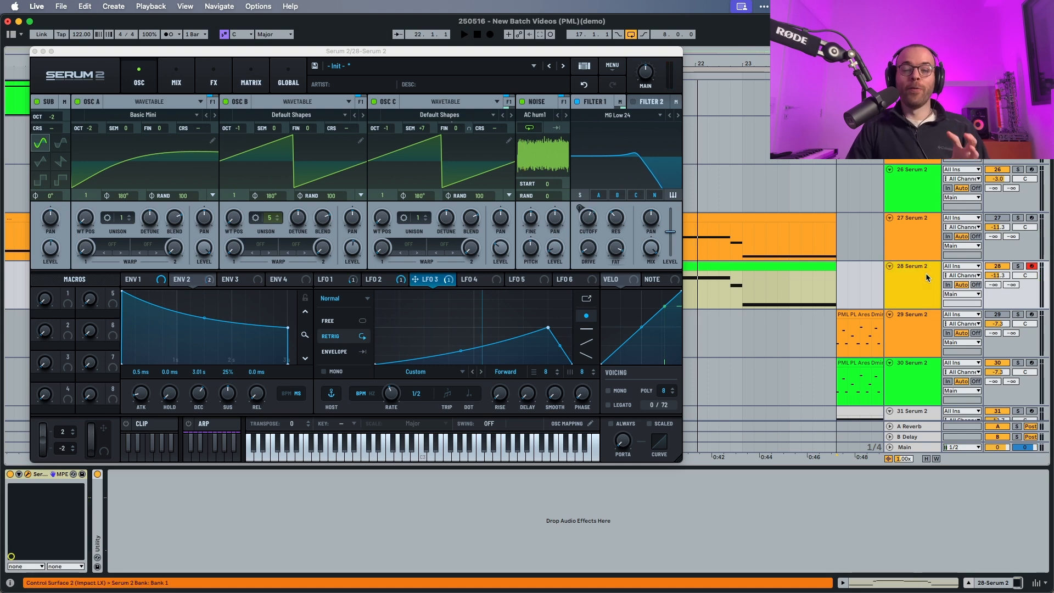
left_click(932, 249)
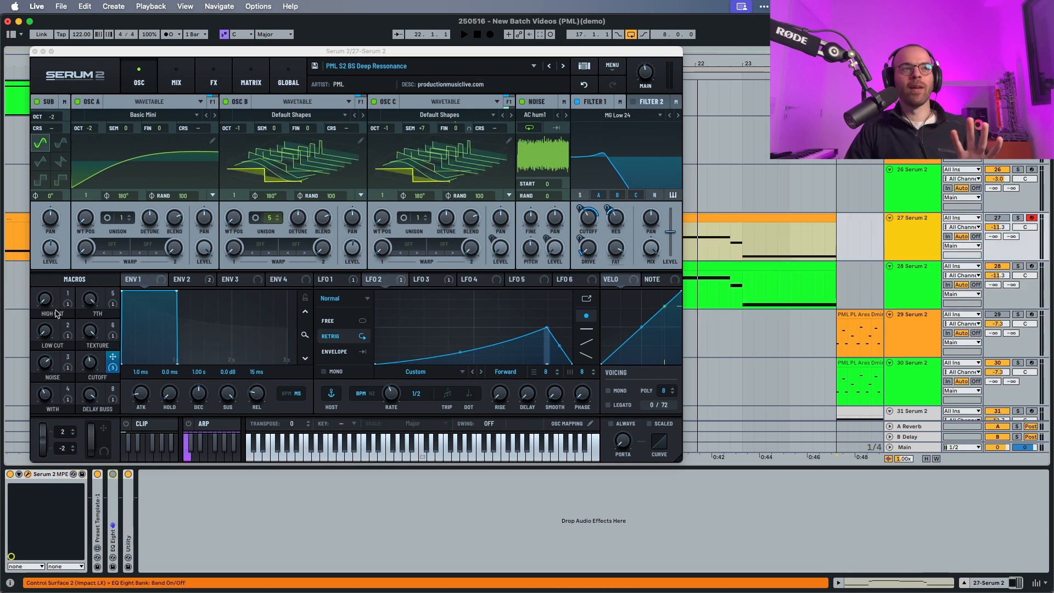